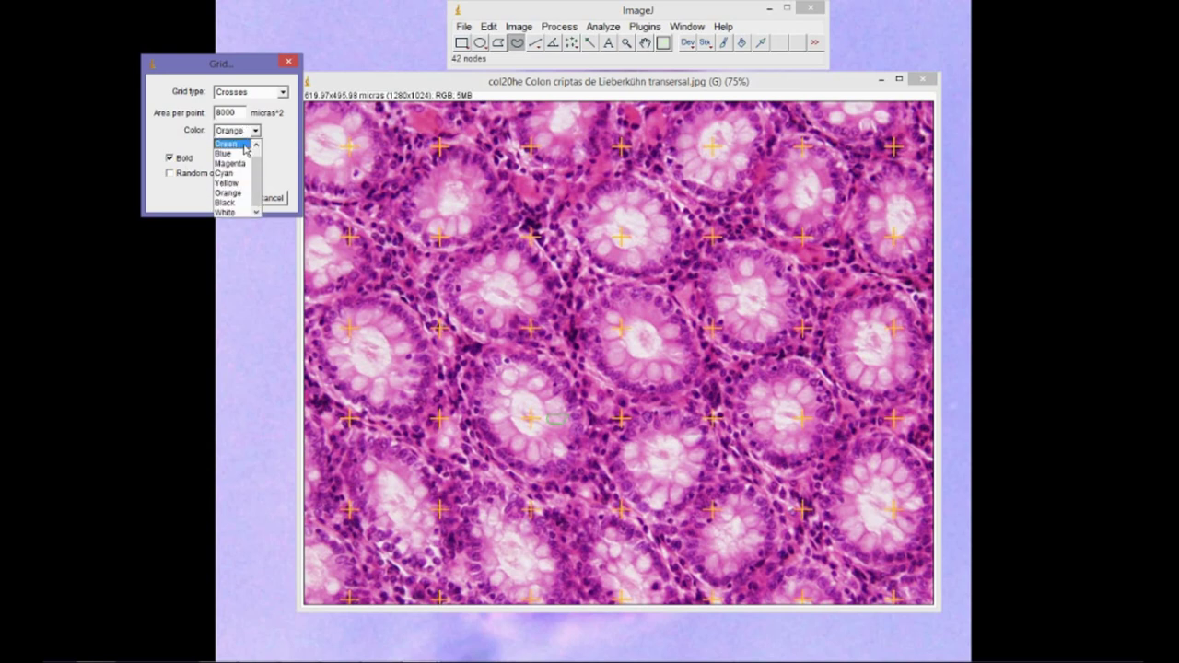
# - Set the colour of the grid crosses to Black
pyautogui.click(239, 207)
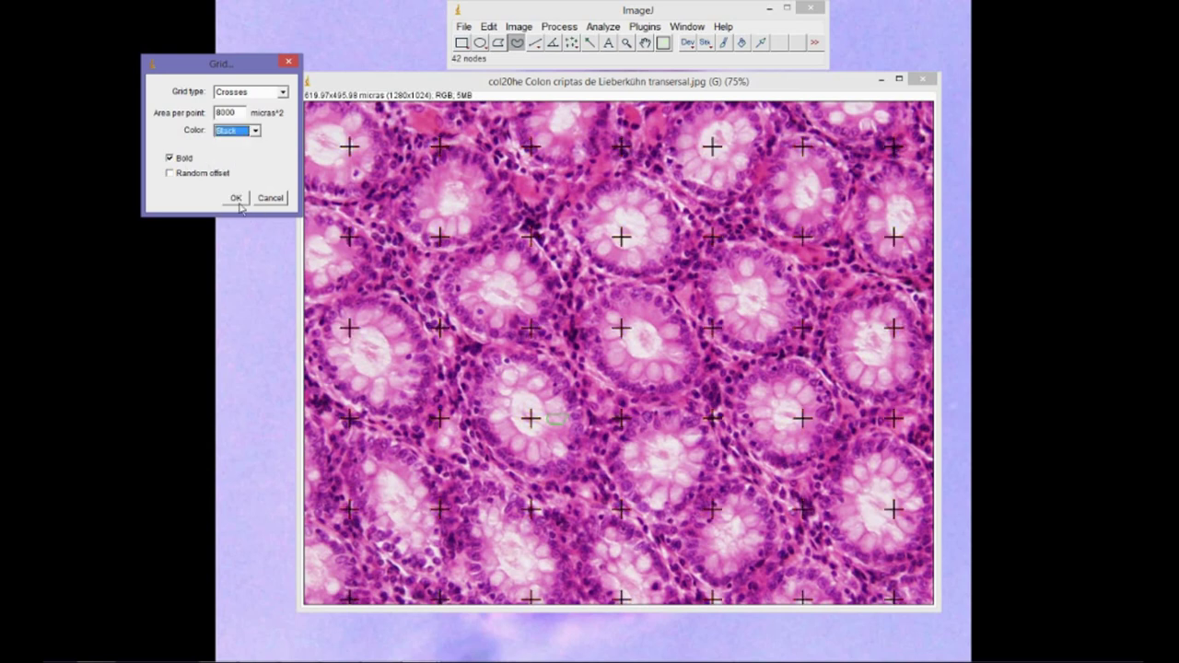
pyautogui.click(240, 132)
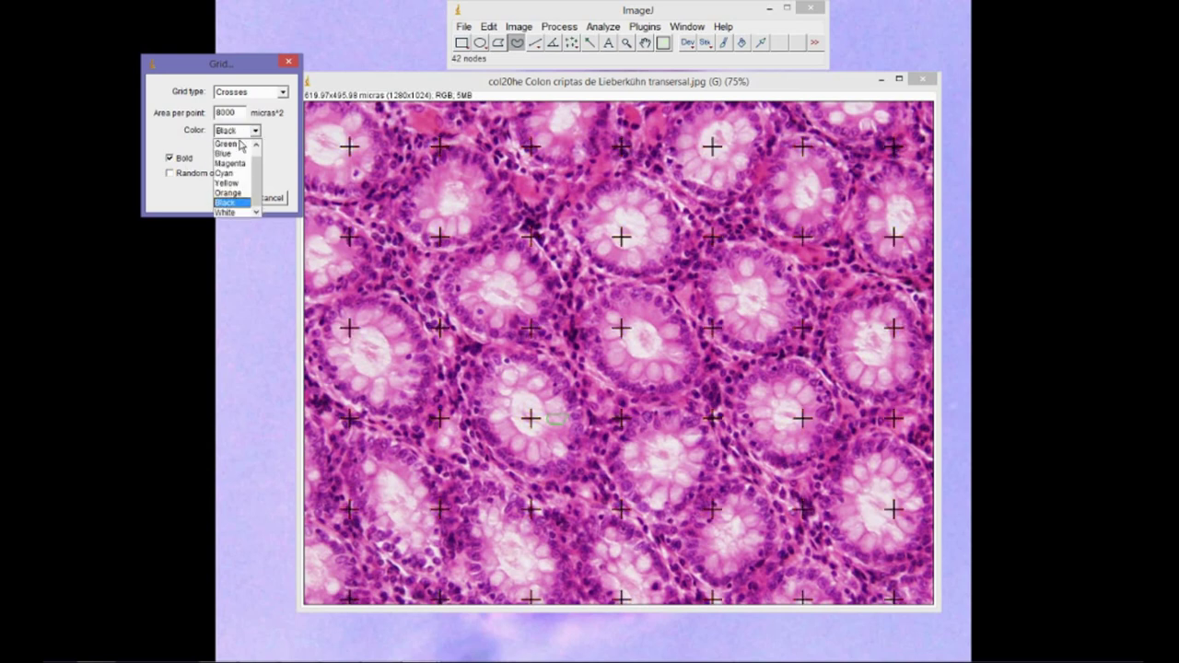
pyautogui.click(243, 204)
# - Re-randomize the grid position several times, leave random offset enabled, and apply the crosses grid to the image
pyautogui.click(170, 174)
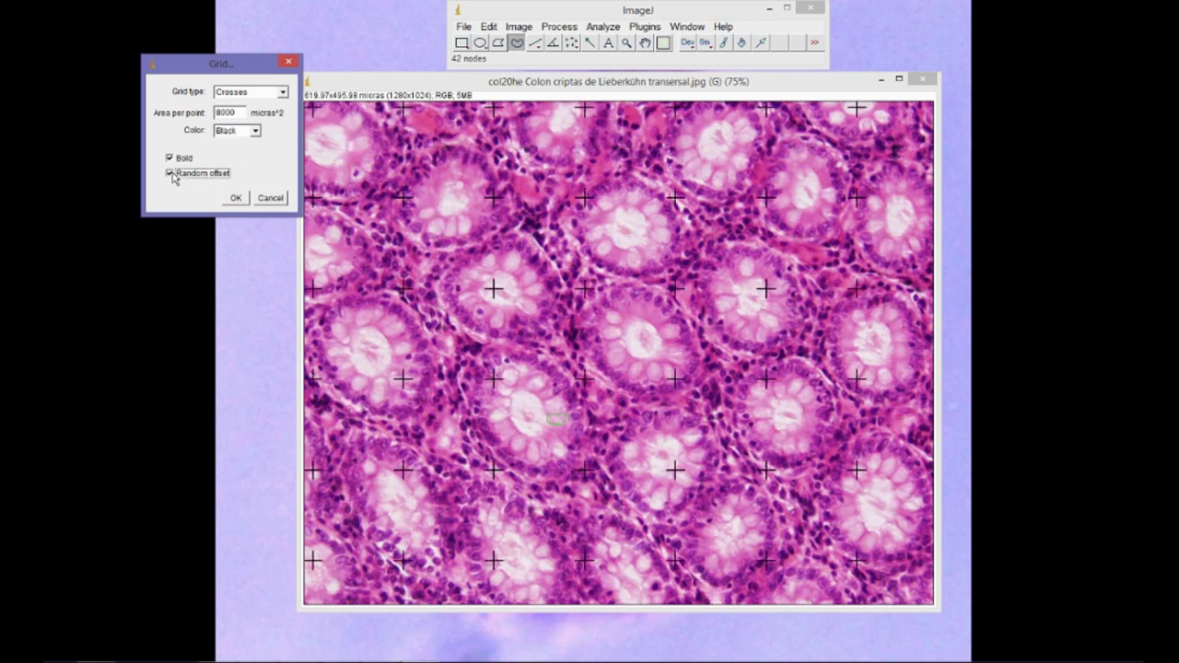
pyautogui.doubleClick(170, 174)
pyautogui.click(169, 174)
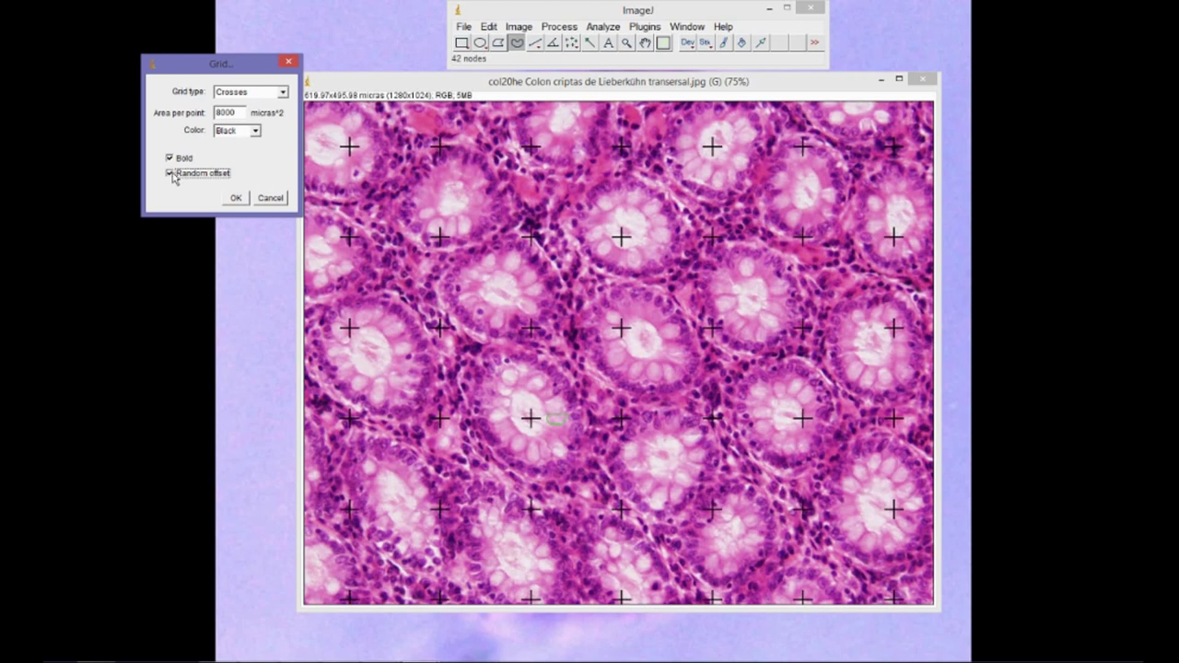
pyautogui.click(170, 175)
pyautogui.click(172, 175)
pyautogui.click(170, 175)
pyautogui.click(171, 174)
pyautogui.click(171, 174)
pyautogui.click(170, 174)
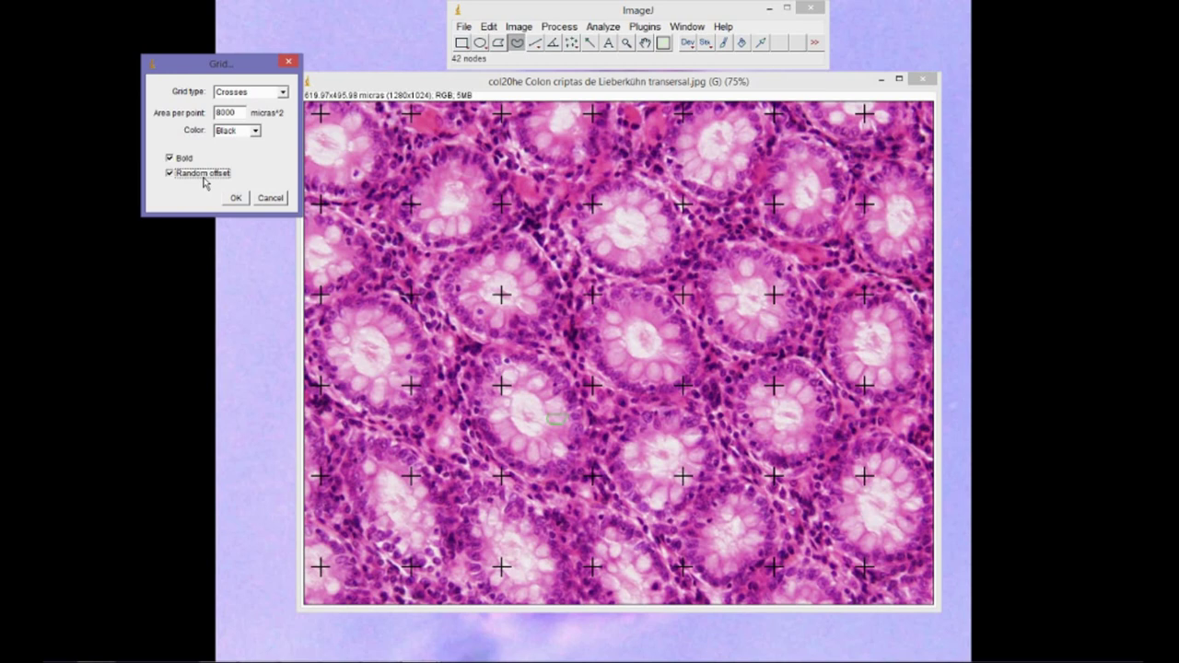
pyautogui.click(232, 200)
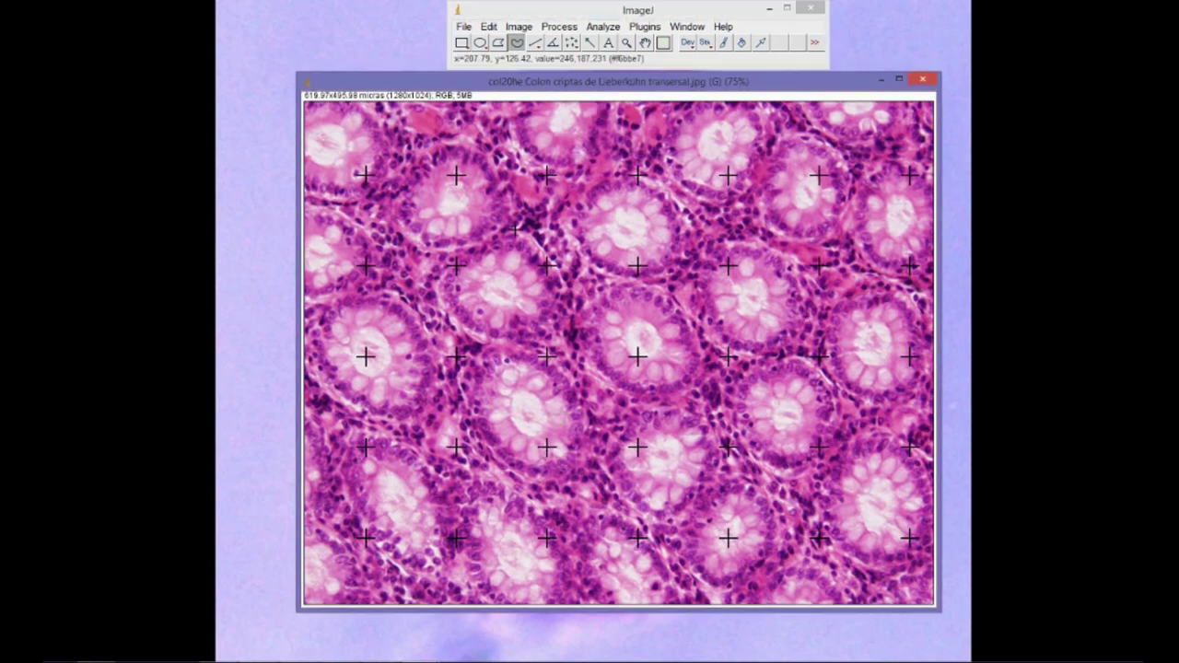
# - Activate the Multi-point Tool for marking grid crosses on the image
pyautogui.click(537, 44)
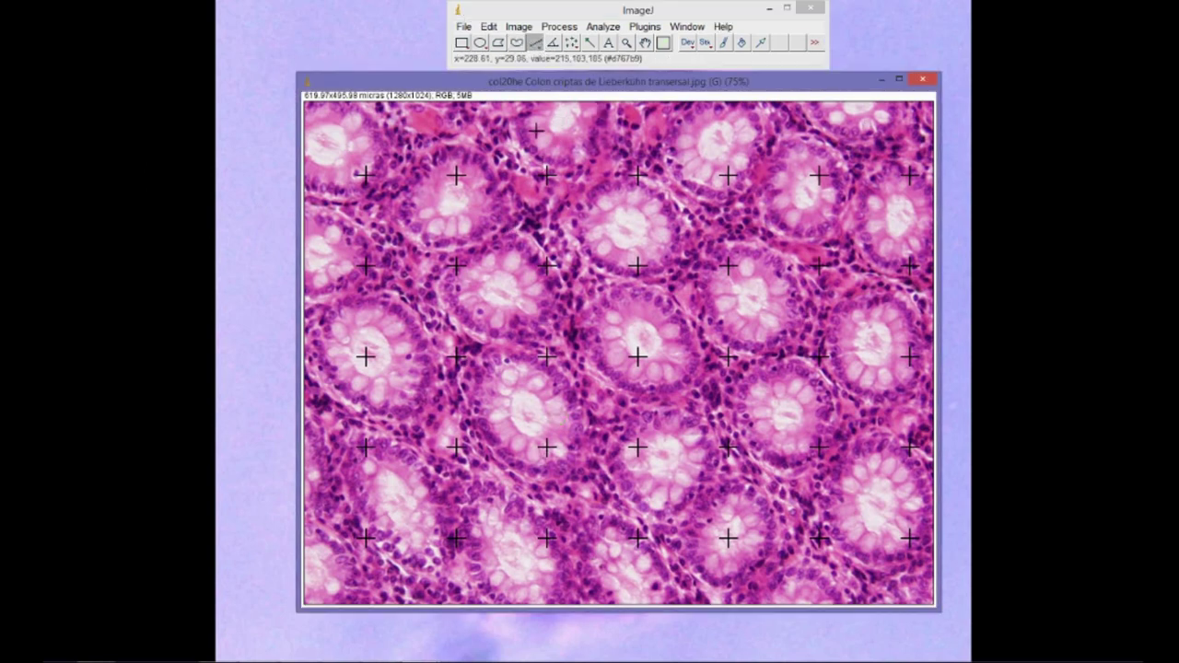
pyautogui.rightClick(571, 43)
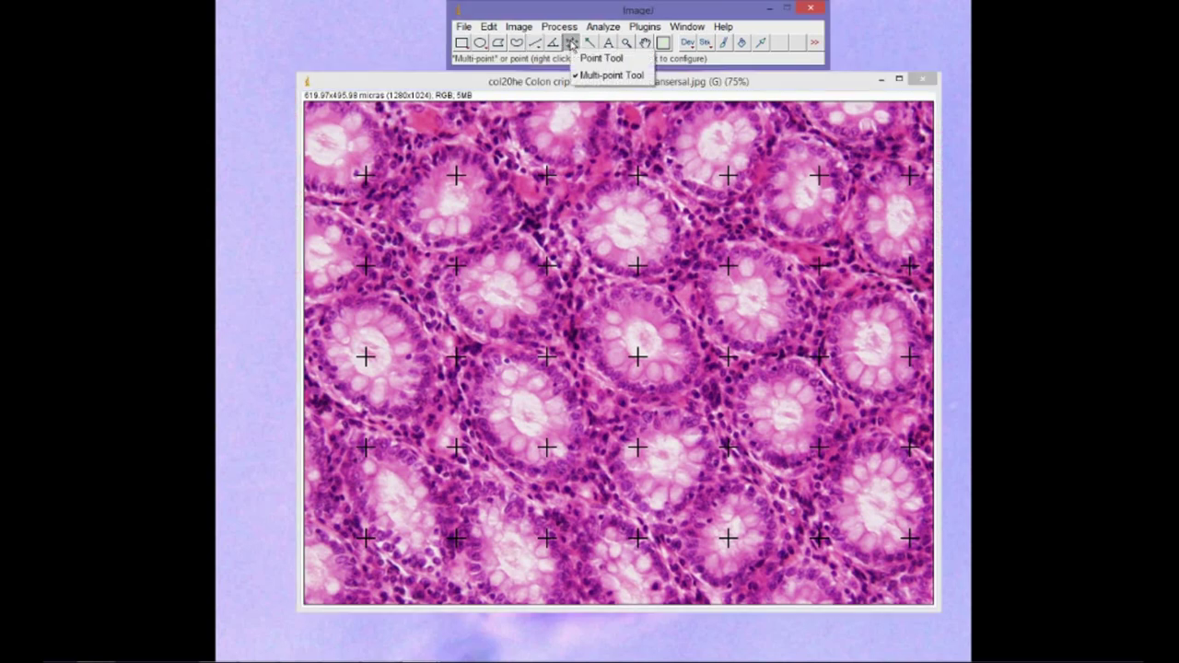
pyautogui.click(590, 77)
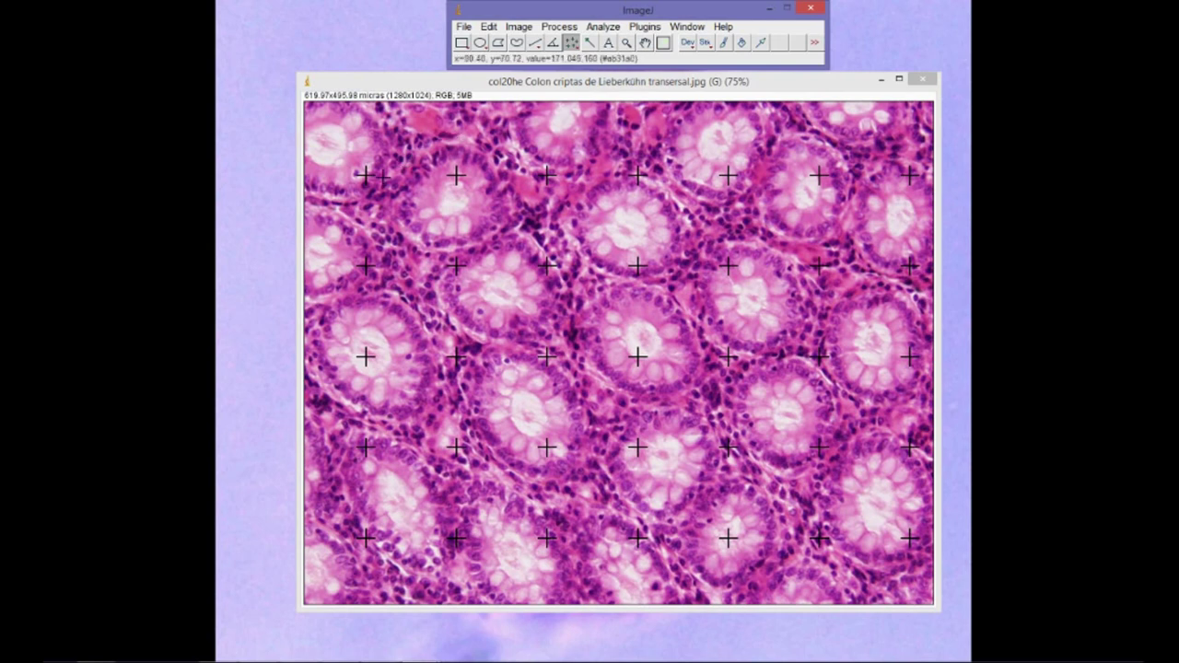
# - Switch to Excel and review the four structure rows and the first count column of the CONTEOS POR PUNTOS table
pyautogui.click(258, 645)
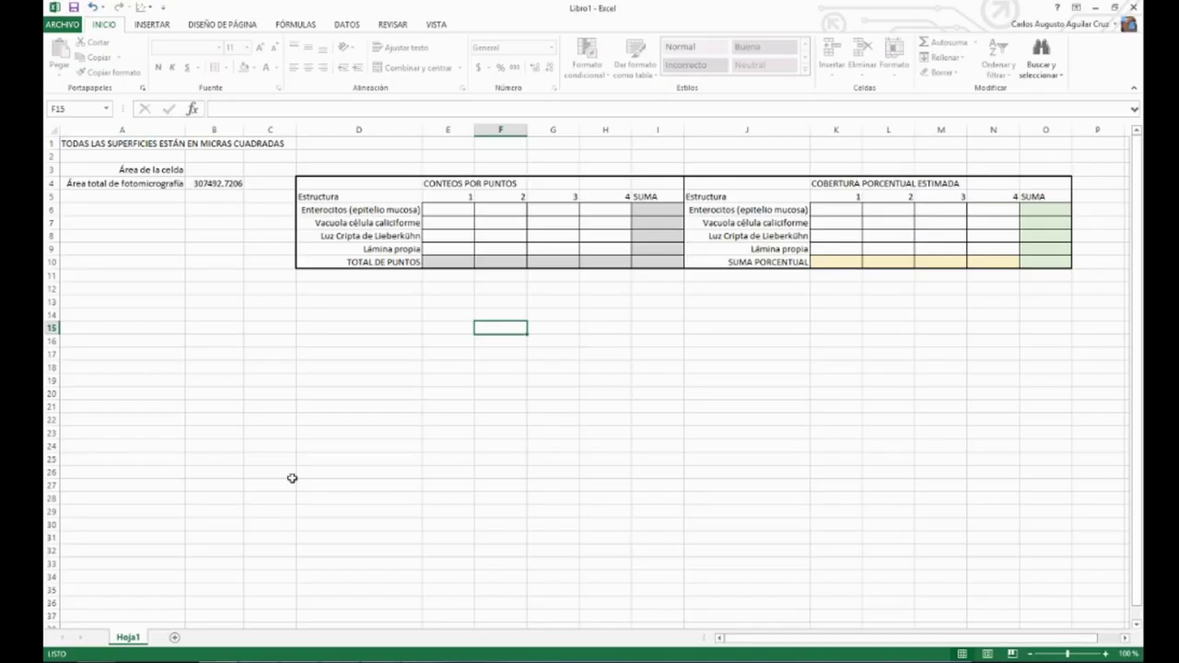
pyautogui.moveTo(433, 211); pyautogui.dragTo(456, 250)
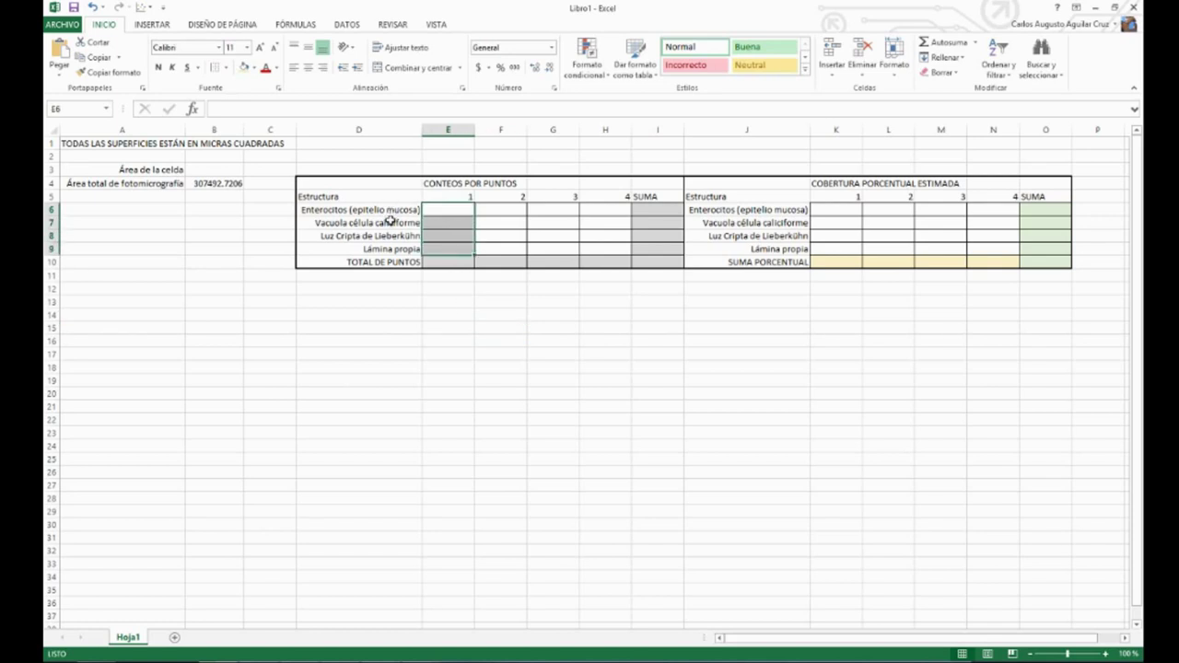
pyautogui.click(381, 211)
pyautogui.click(439, 215)
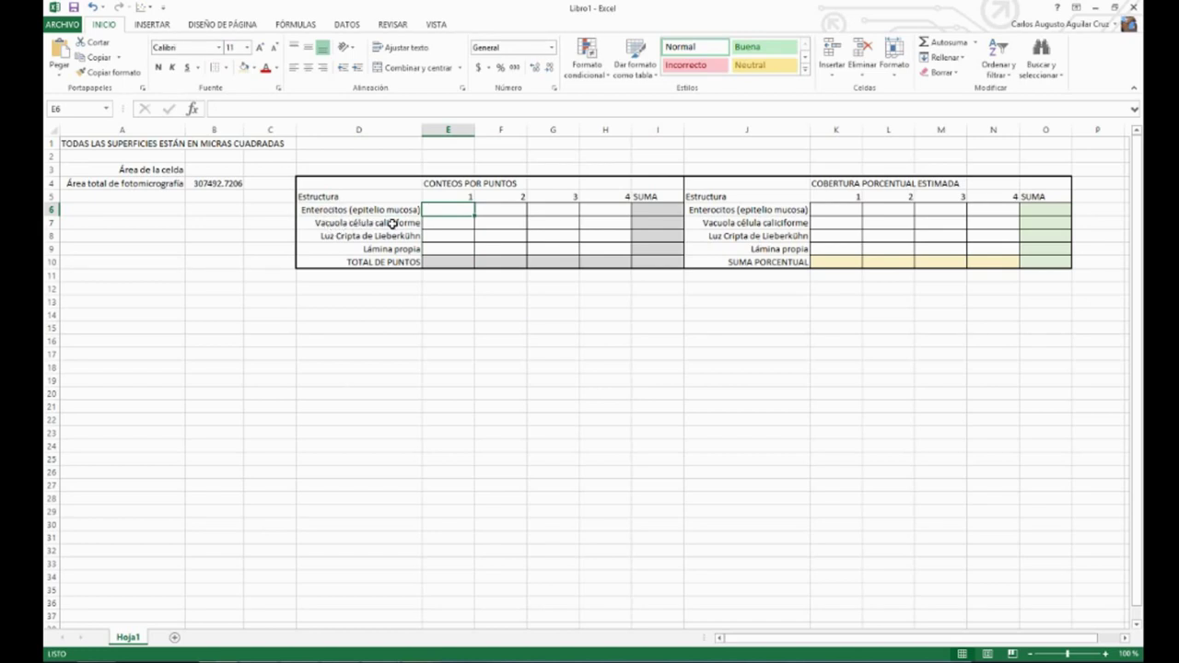
pyautogui.click(367, 236)
pyautogui.click(400, 248)
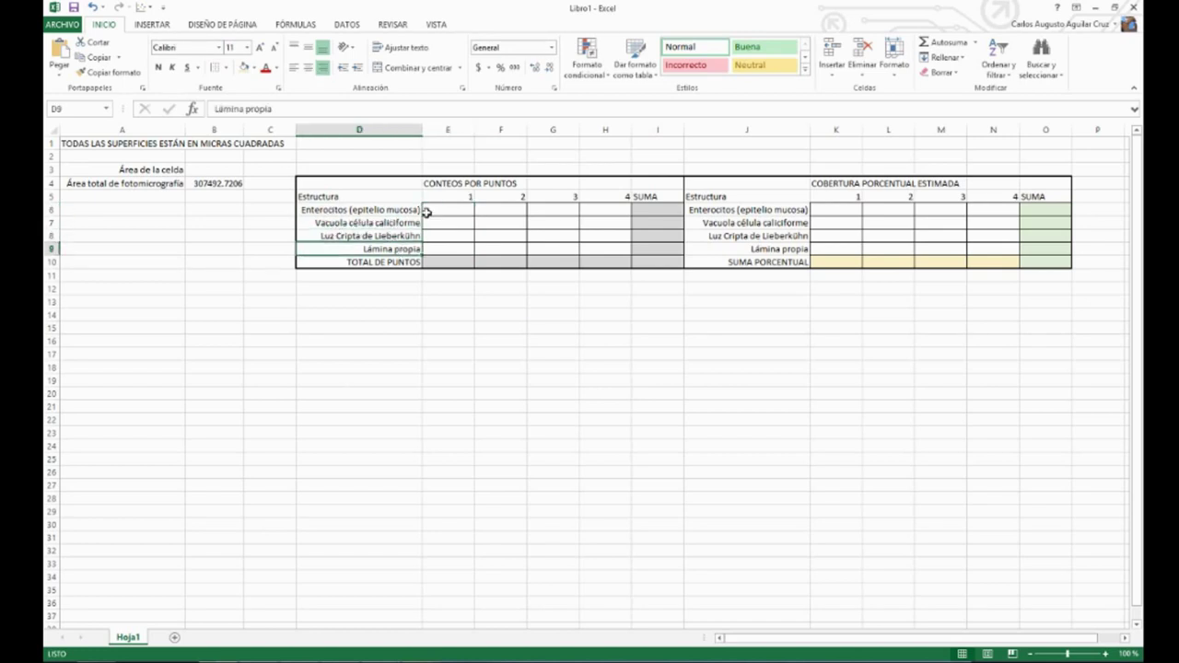
pyautogui.click(431, 210)
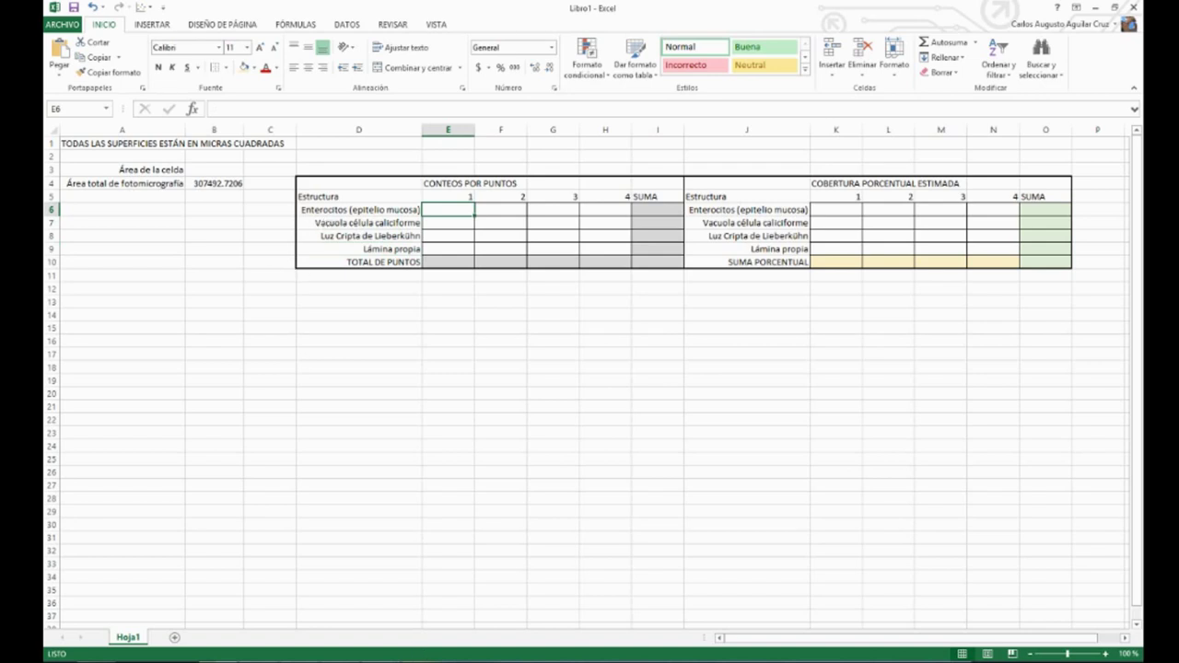
# - Switch to the colon image in ImageJ and mark the grid crosses that fall on enterocytes
pyautogui.moveTo(462, 656)
pyautogui.click(468, 627)
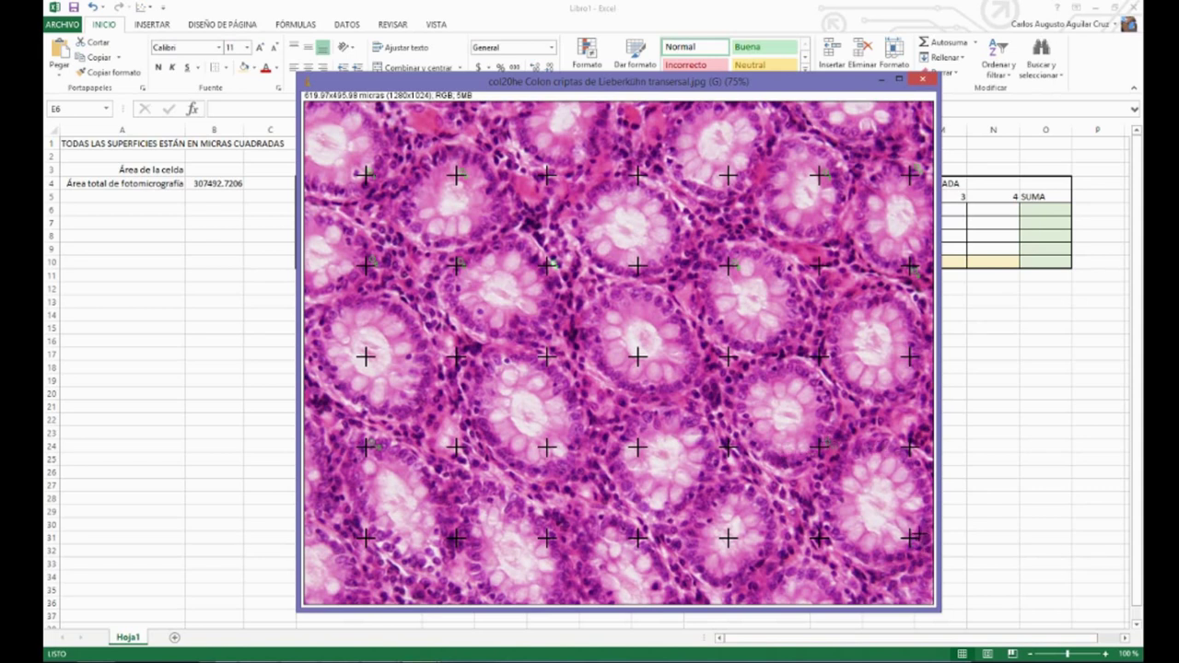
pyautogui.click(638, 534)
pyautogui.click(550, 536)
# - Switch to Excel and enter 15 as the first count for Enterocitos (epitelio mucosa) in cell E6
pyautogui.click(189, 258)
pyautogui.click(443, 209)
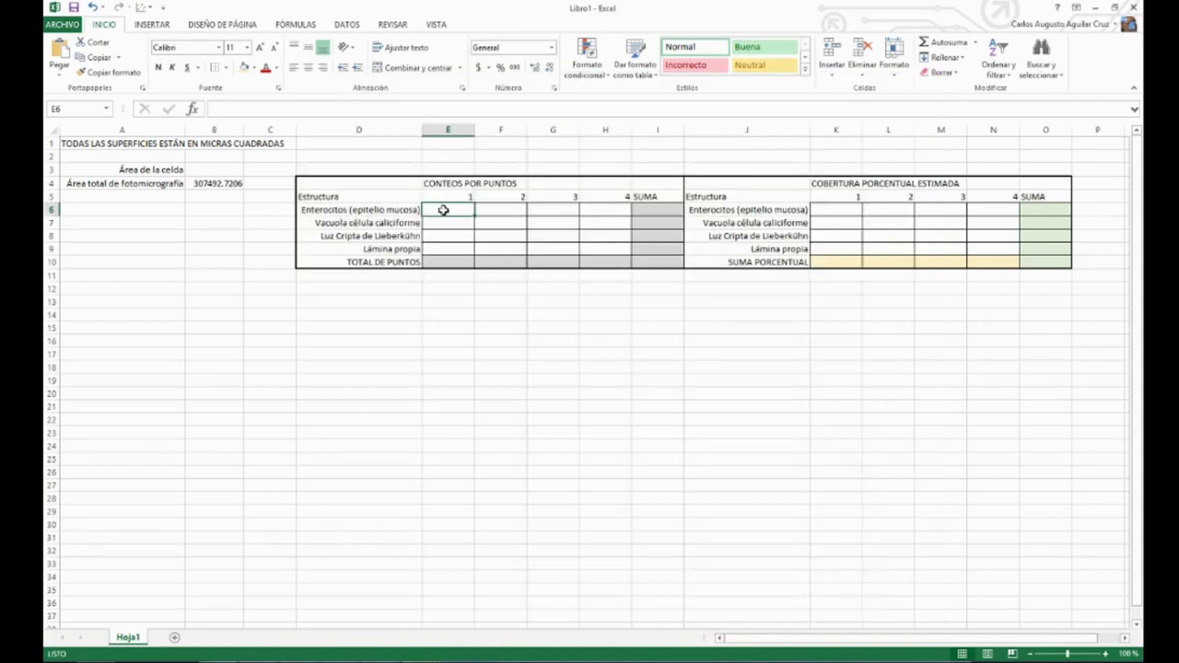
pyautogui.write('15')
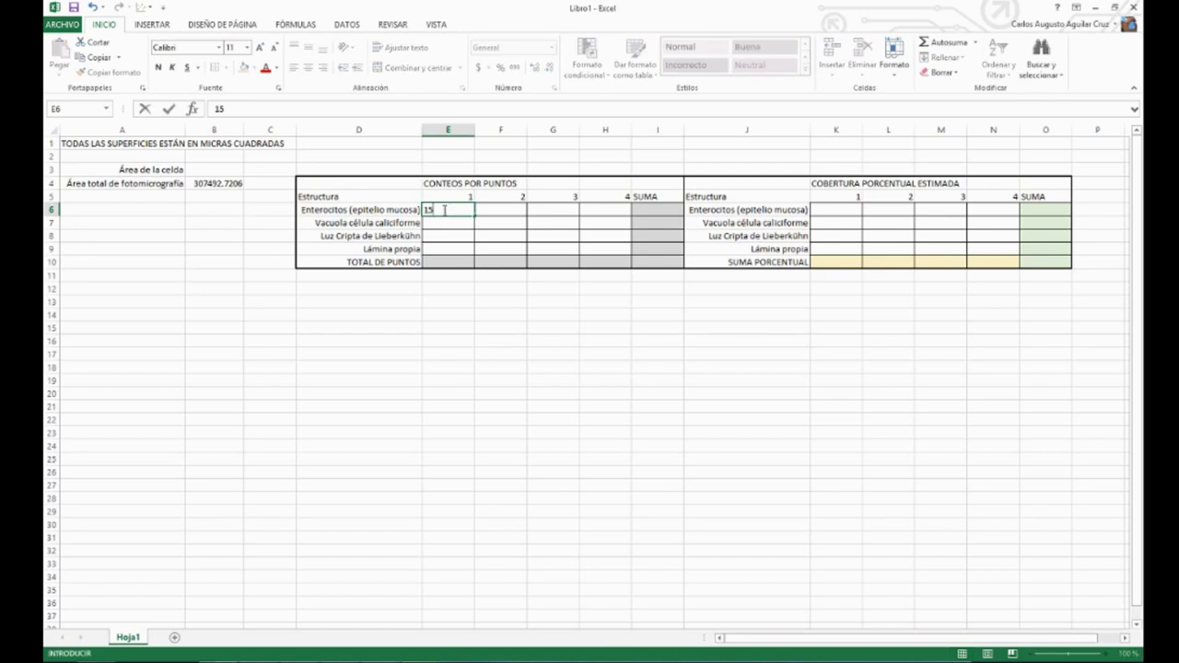
pyautogui.press('Return')
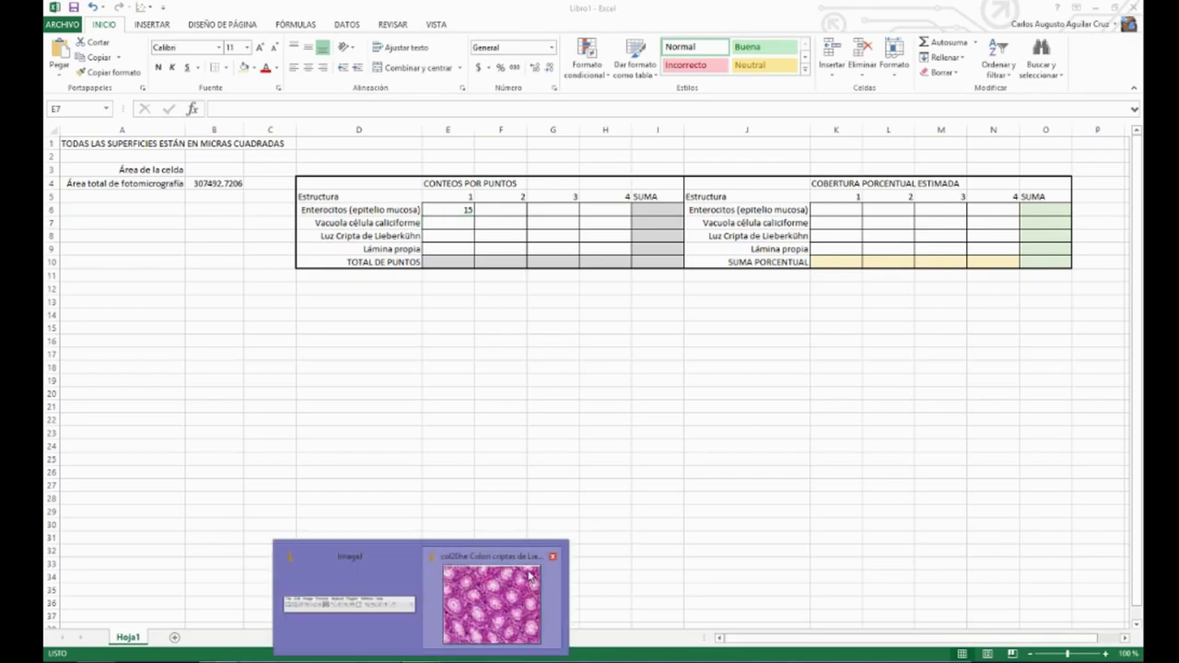
# - Switch to the colon image in ImageJ and mark the grid crosses that fall on goblet cell vacuoles
pyautogui.click(529, 576)
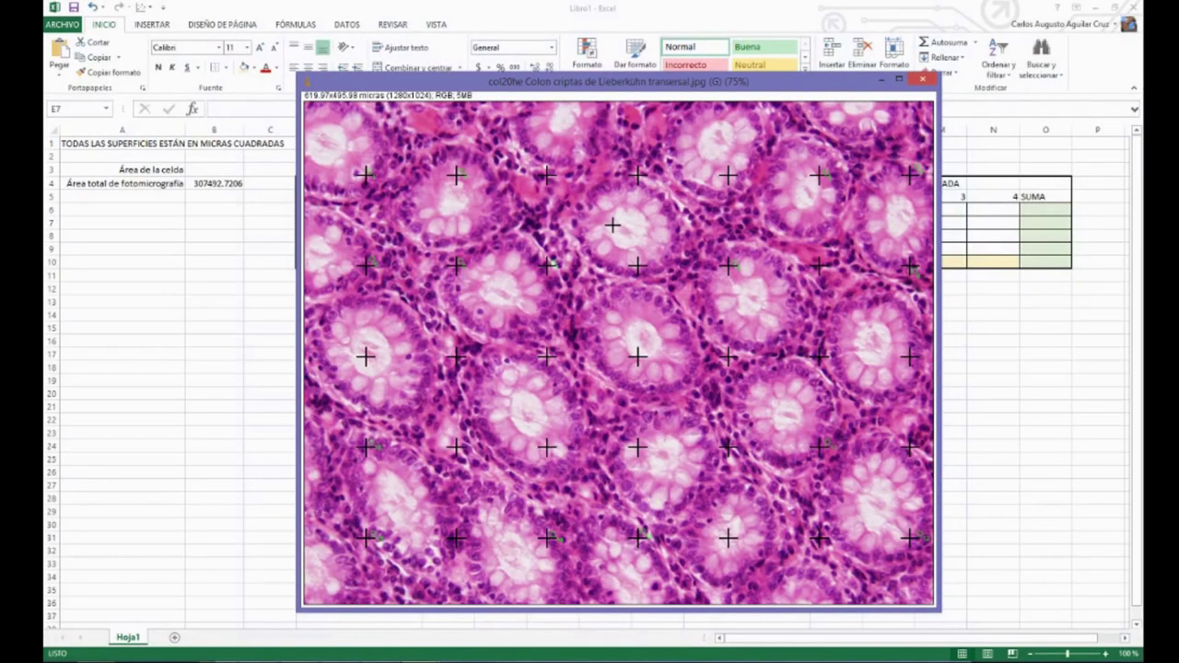
pyautogui.click(355, 589)
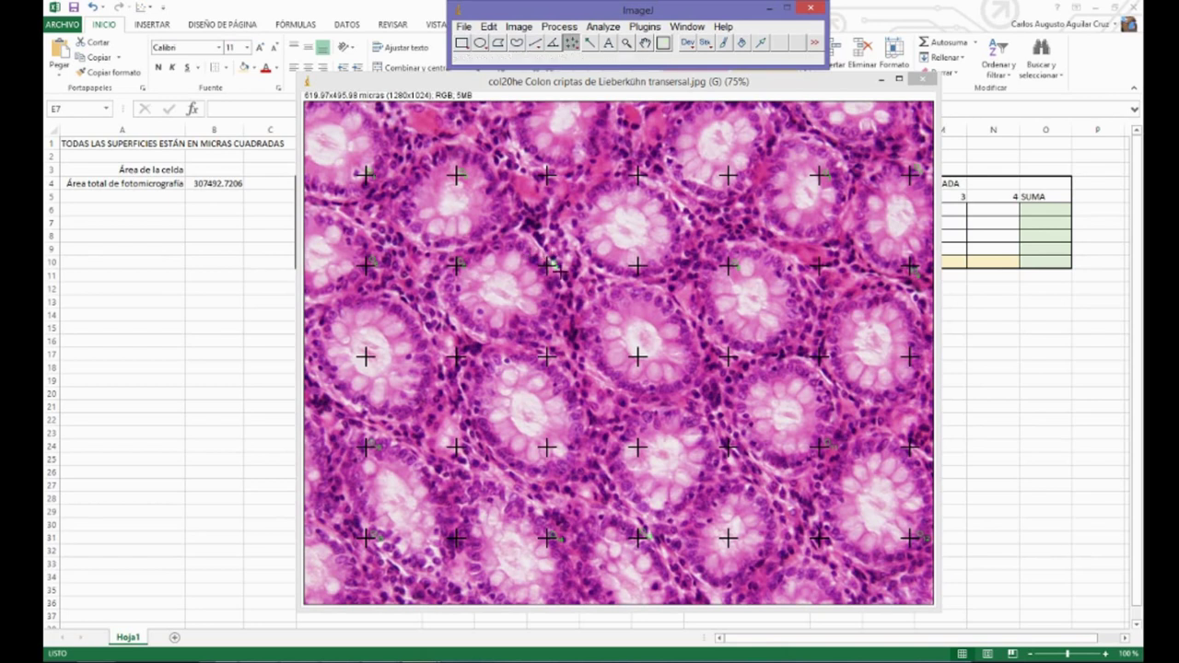
pyautogui.hotkey('alt', 'Tab')
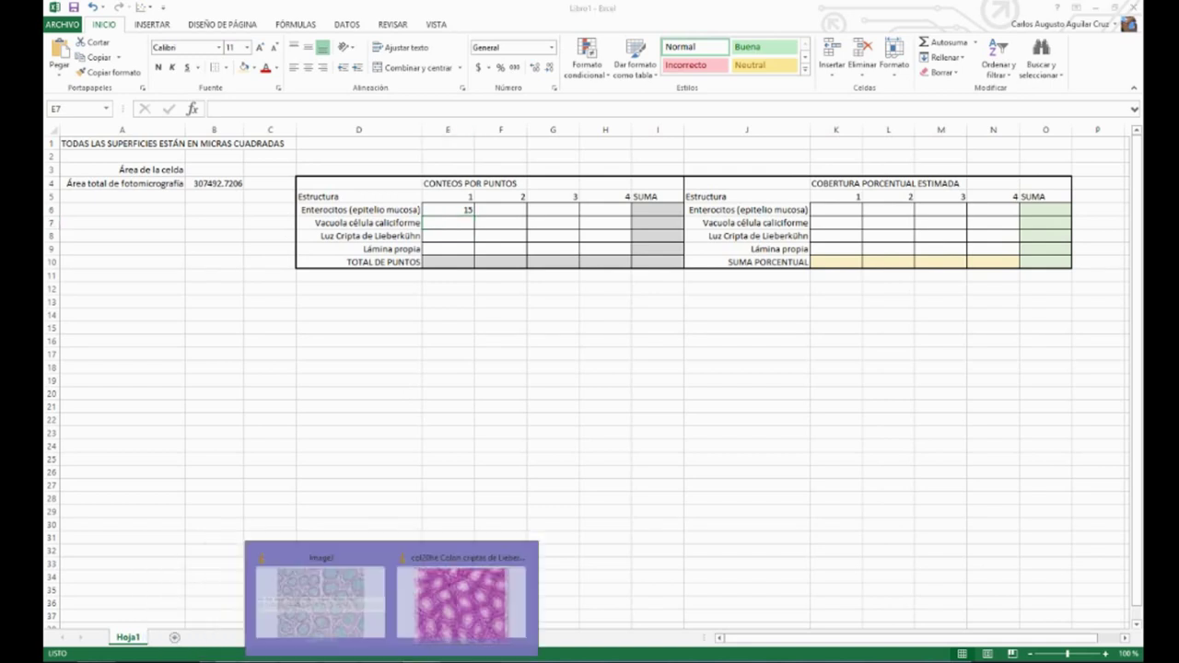
pyautogui.click(465, 599)
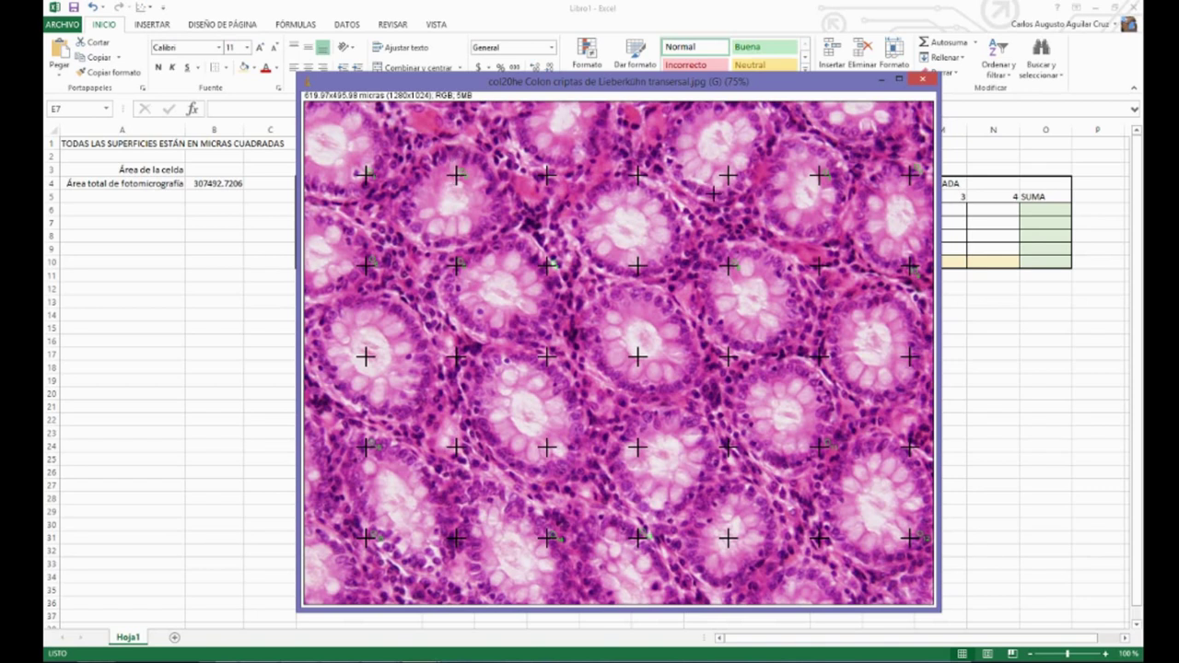
pyautogui.click(729, 173)
pyautogui.click(916, 363)
pyautogui.click(638, 447)
# - Switch to Excel and enter 5 as the first count for Vacuola célula caliciforme in cell E7
pyautogui.hotkey('alt', 'Tab')
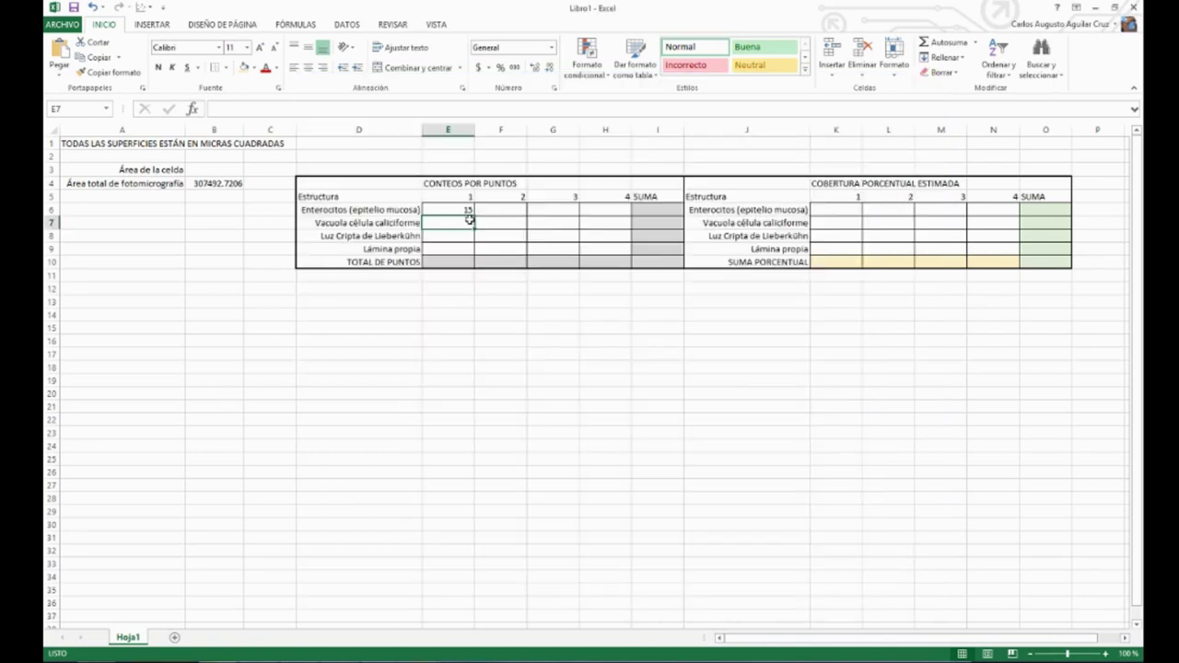
pyautogui.write('3')
pyautogui.press('Return')
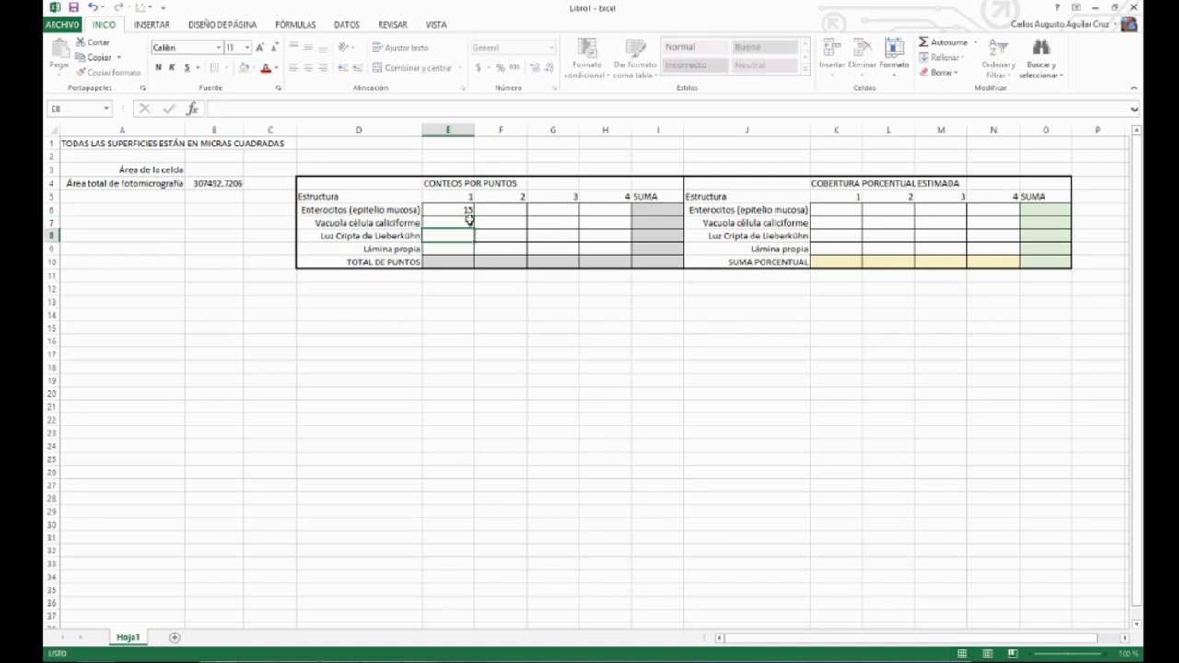
# - Mark the crosses on crypt lumens in the ImageJ image and enter 3 for Luz Cripta de Lieberkühn in Excel cell E8
pyautogui.moveTo(421, 660)
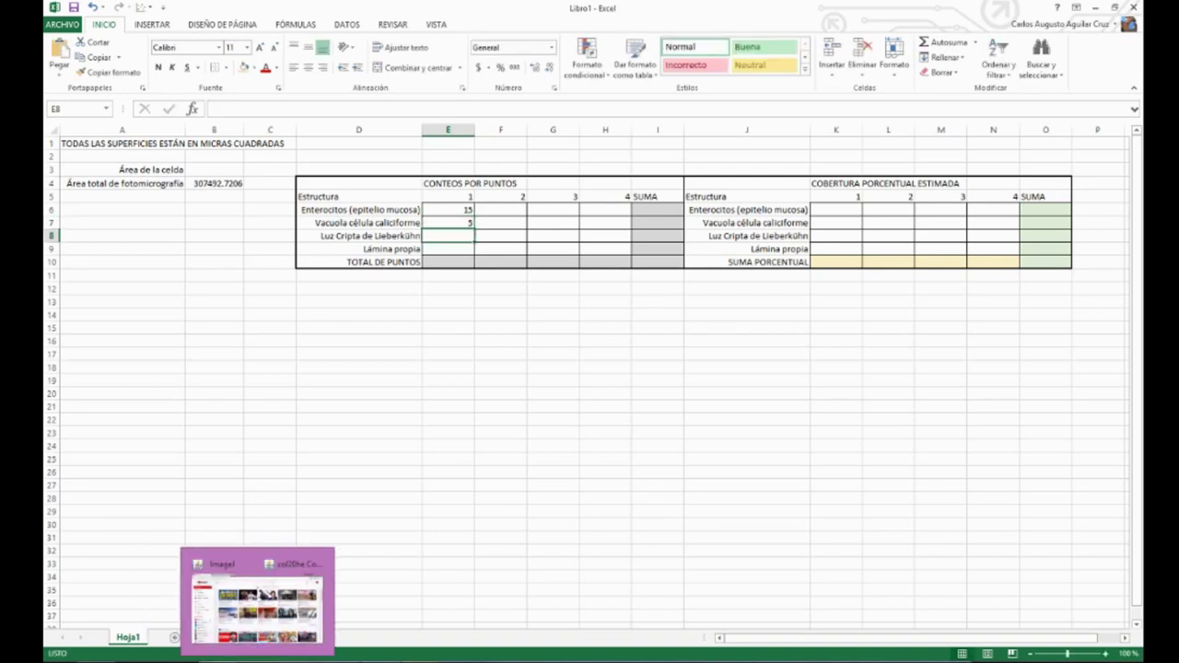
pyautogui.click(468, 635)
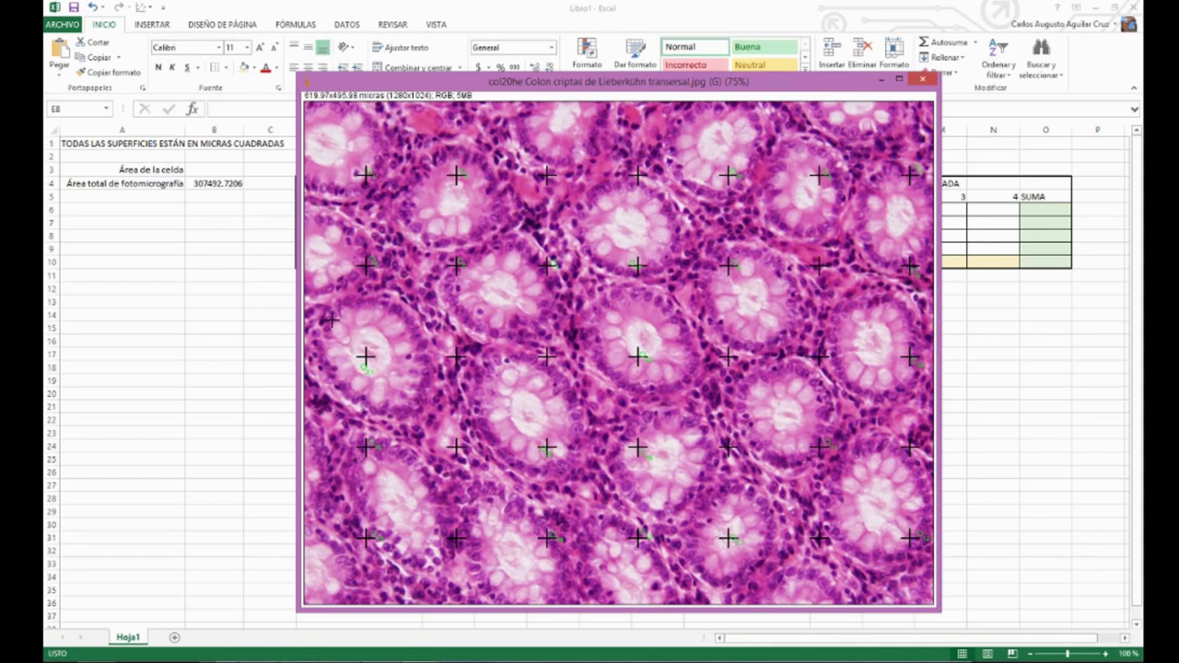
pyautogui.hotkey('alt', 'Tab')
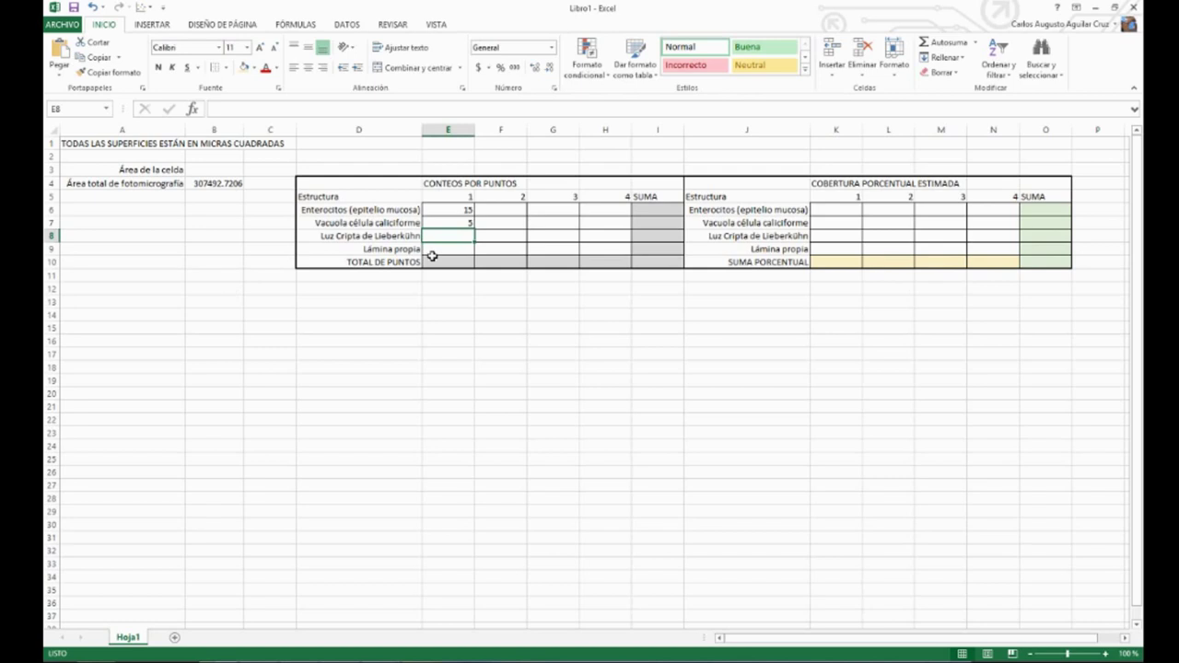
pyautogui.write('3')
pyautogui.press('Return')
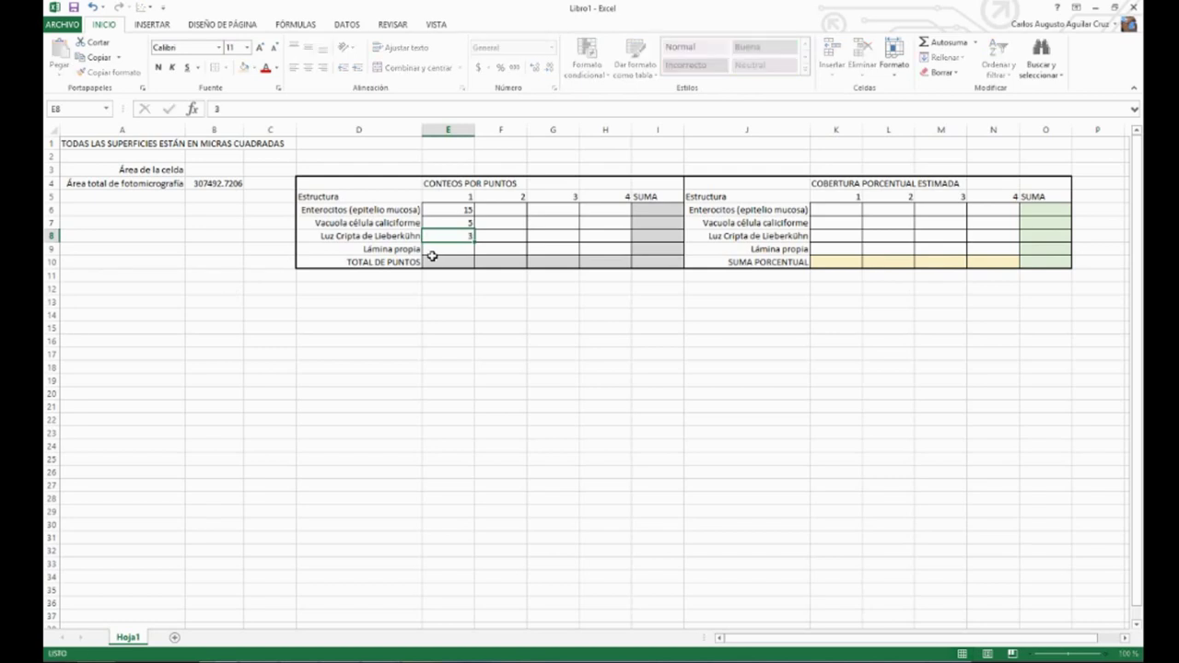
# - Switch to the colon image in ImageJ and mark the remaining grid crosses that fall on the lamina propria
pyautogui.moveTo(341, 655)
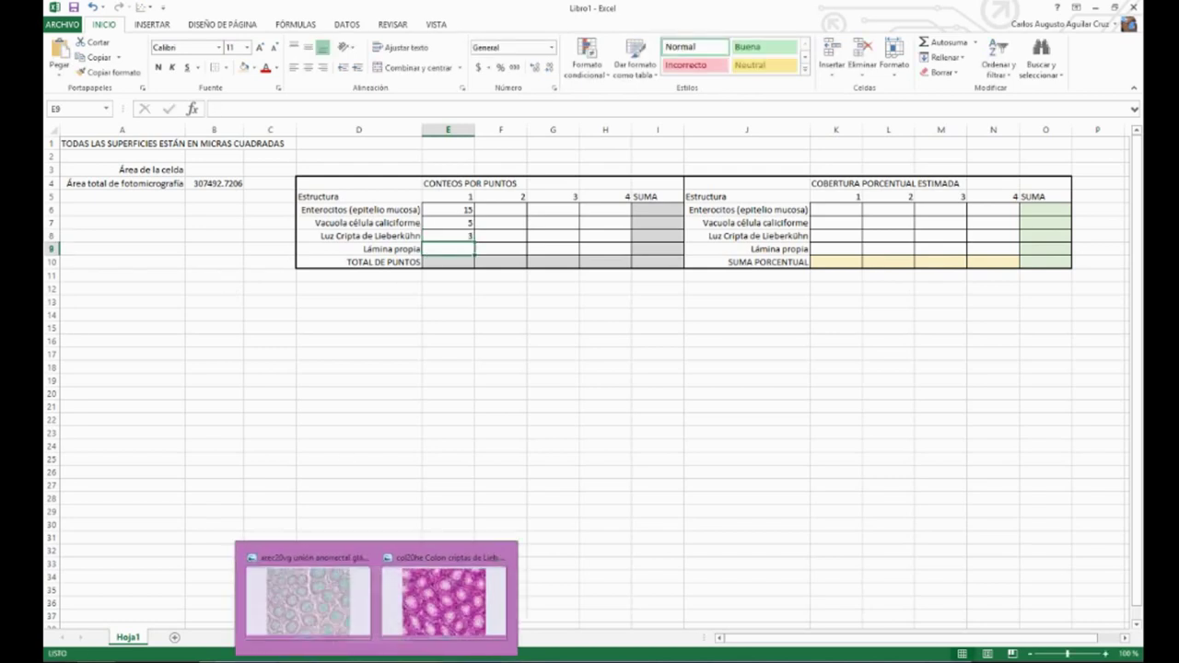
pyautogui.click(453, 598)
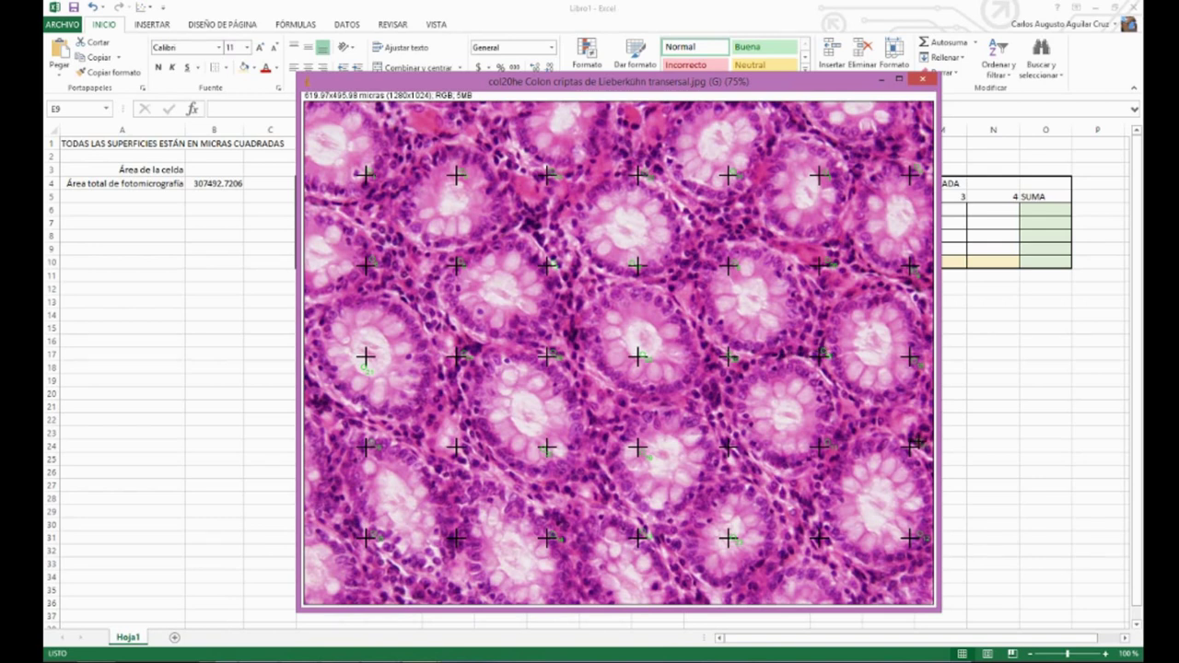
pyautogui.click(458, 448)
pyautogui.click(459, 537)
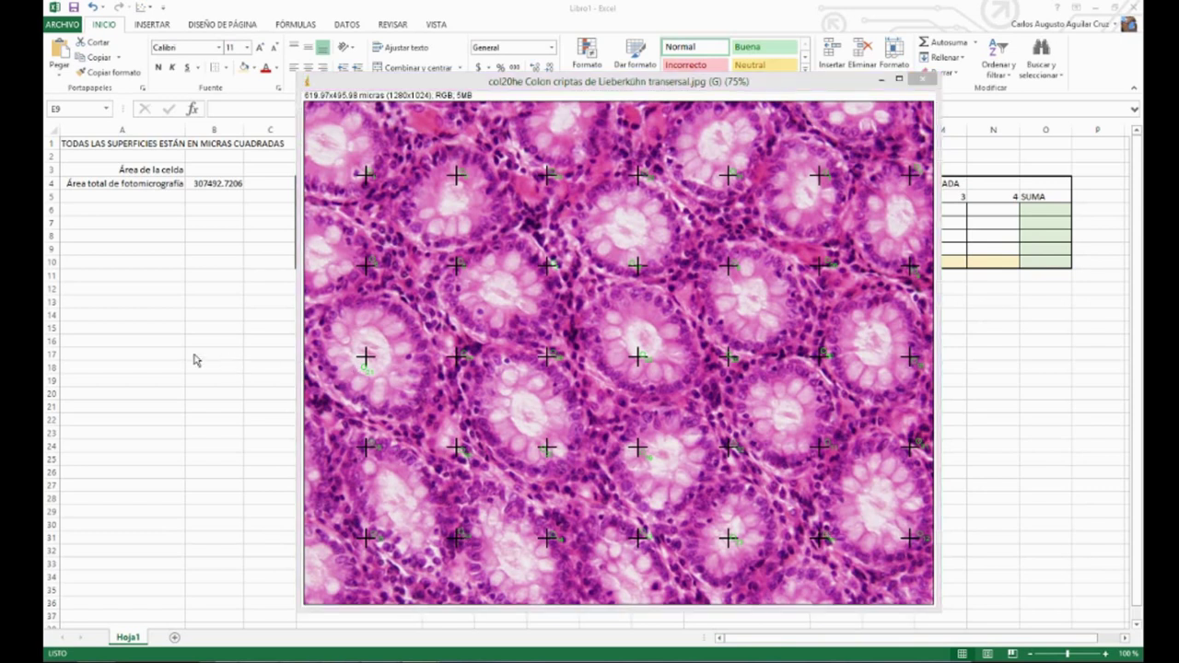
# - Switch to Excel and enter 12 as the first count for Lámina propia in cell E9, rechecking the ImageJ image
pyautogui.hotkey('alt', 'Tab')
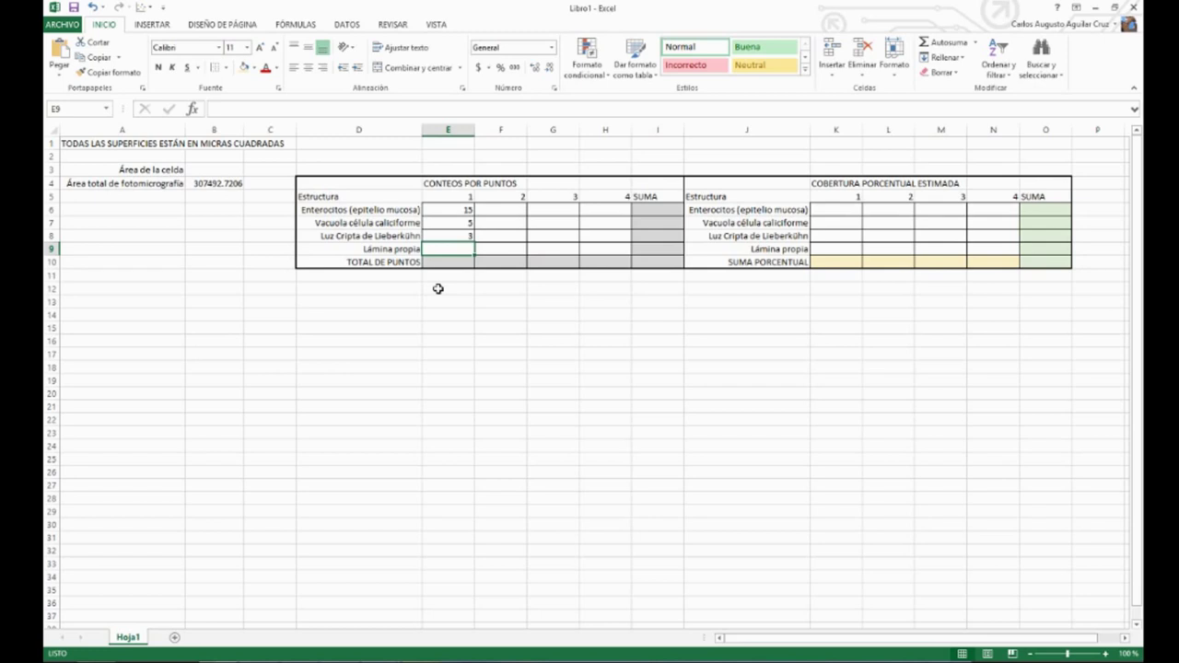
pyautogui.write('12')
pyautogui.moveTo(436, 652)
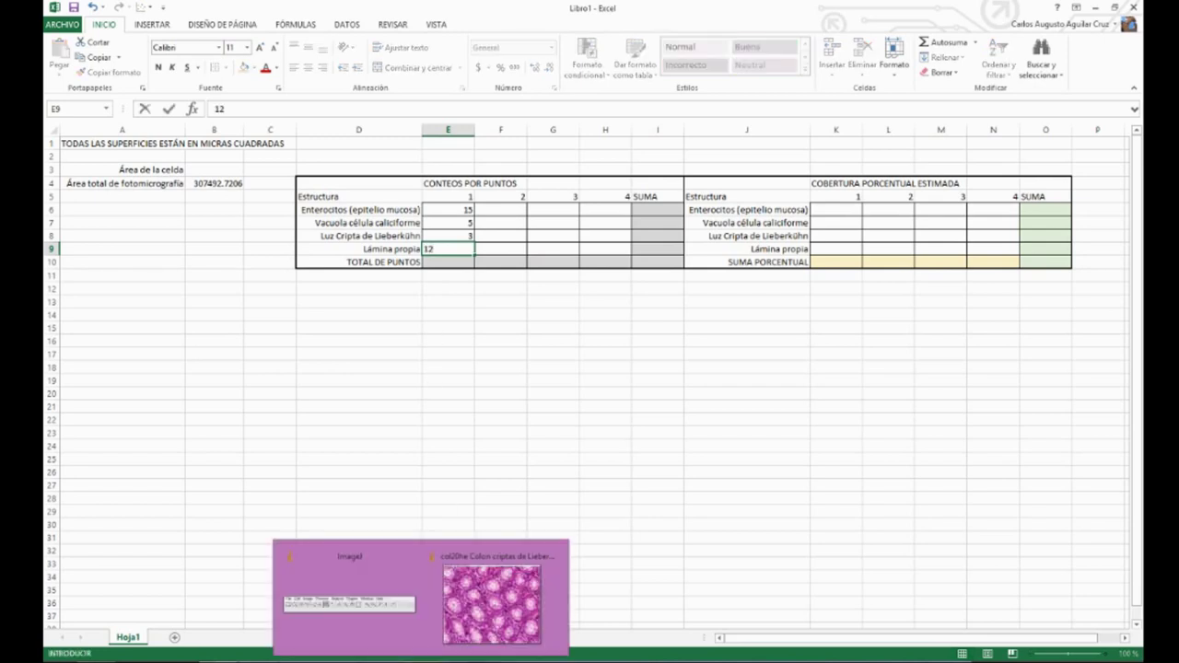
pyautogui.click(493, 611)
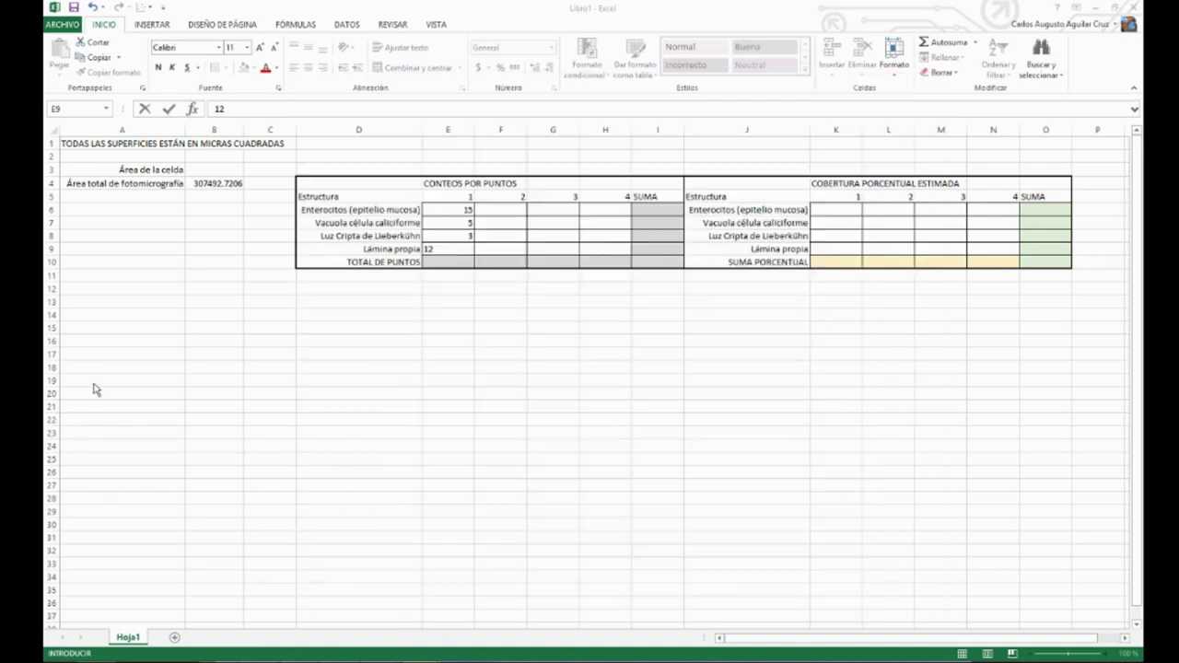
pyautogui.click(96, 390)
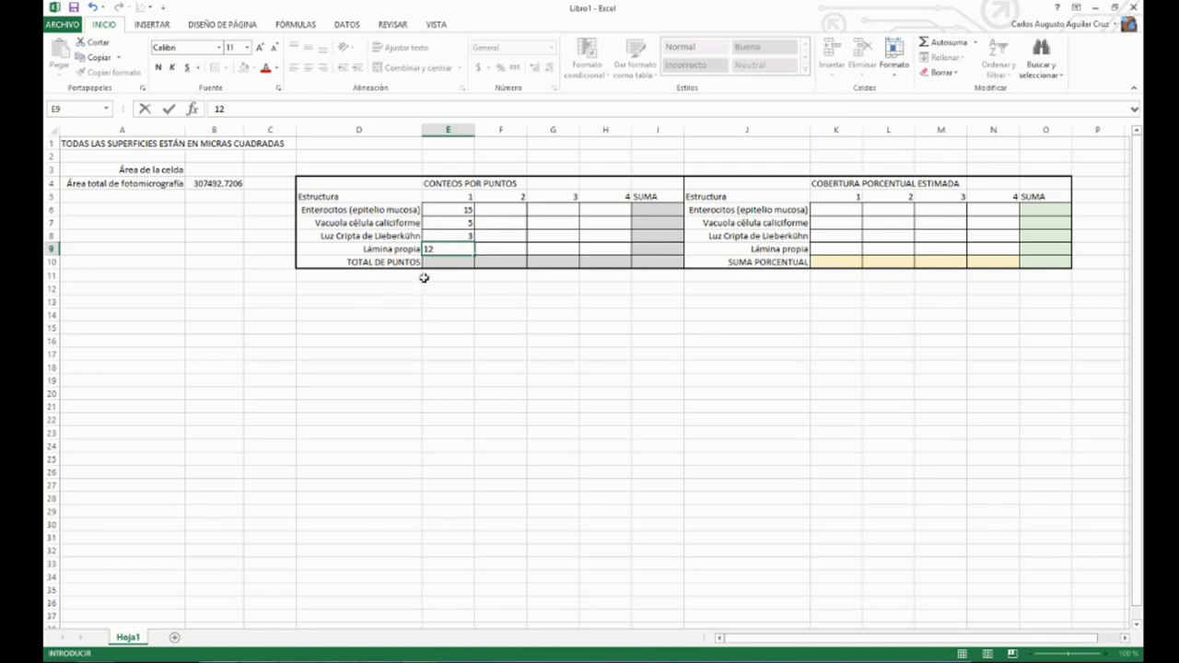
pyautogui.press('Return')
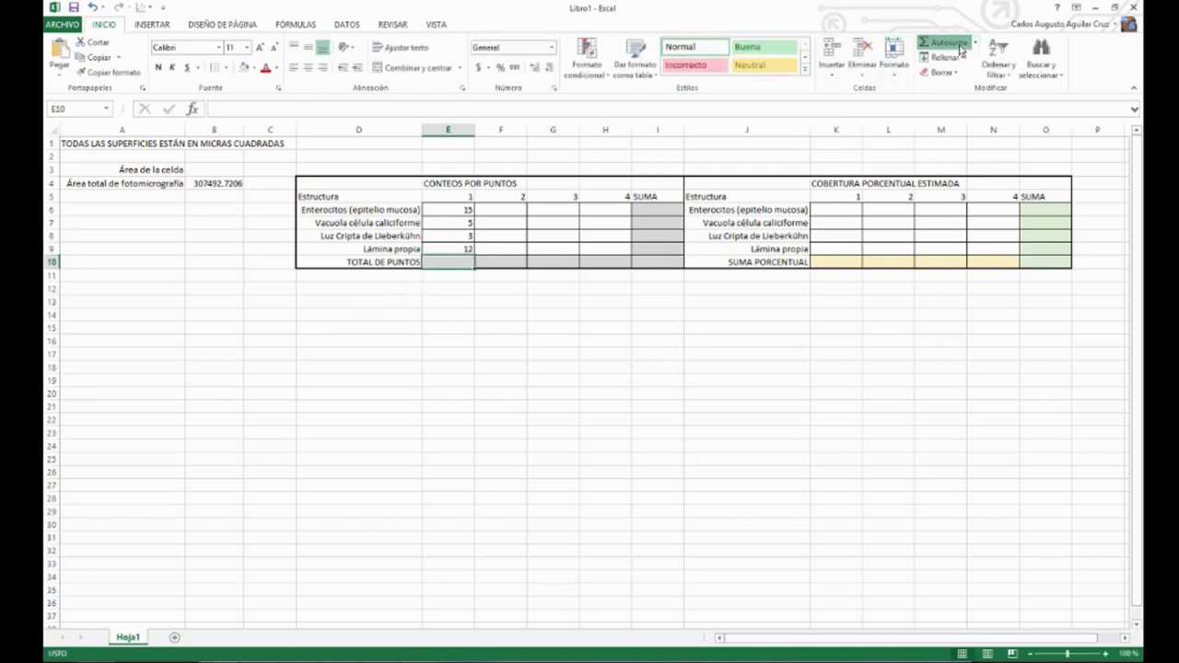
# - Total the first count column in cell E10 with a SUMA of E6:E9 and check the summed range
pyautogui.click(949, 42)
pyautogui.moveTo(440, 210); pyautogui.dragTo(446, 248)
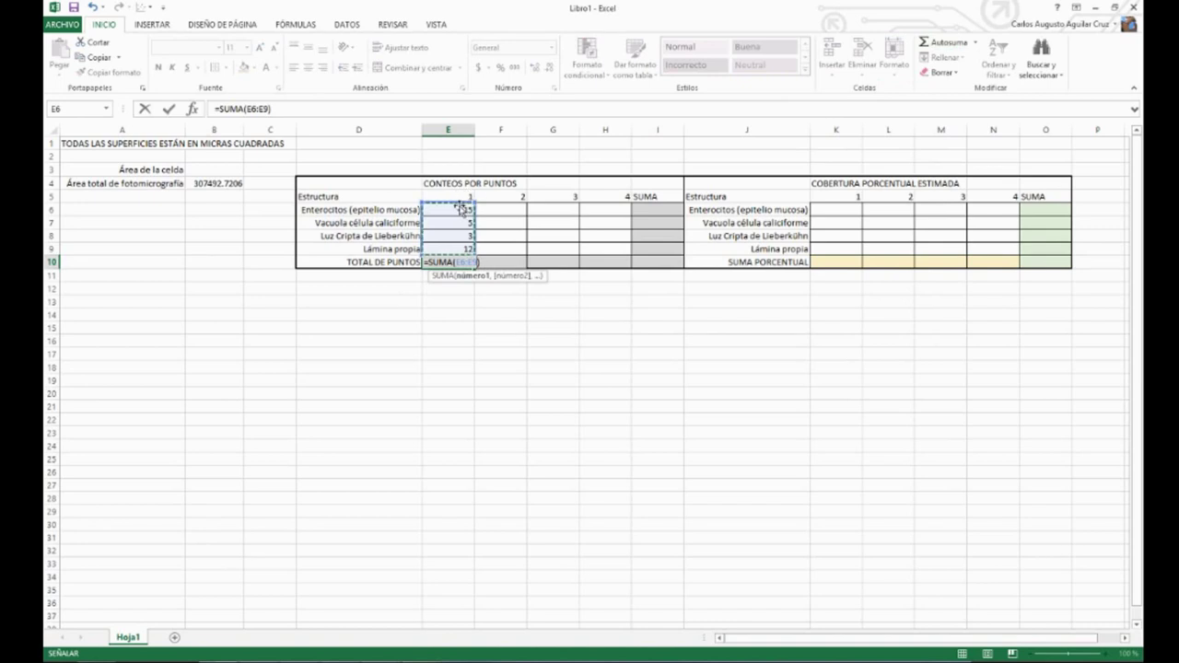
pyautogui.press('Return')
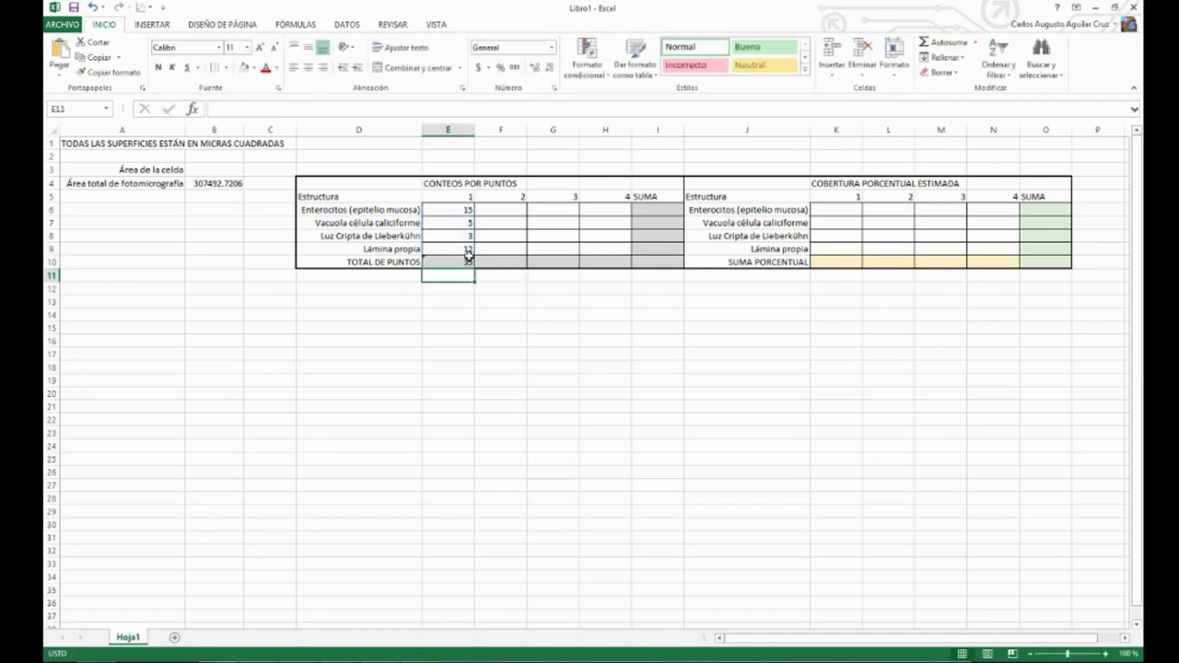
pyautogui.click(449, 262)
pyautogui.moveTo(458, 211); pyautogui.dragTo(464, 247)
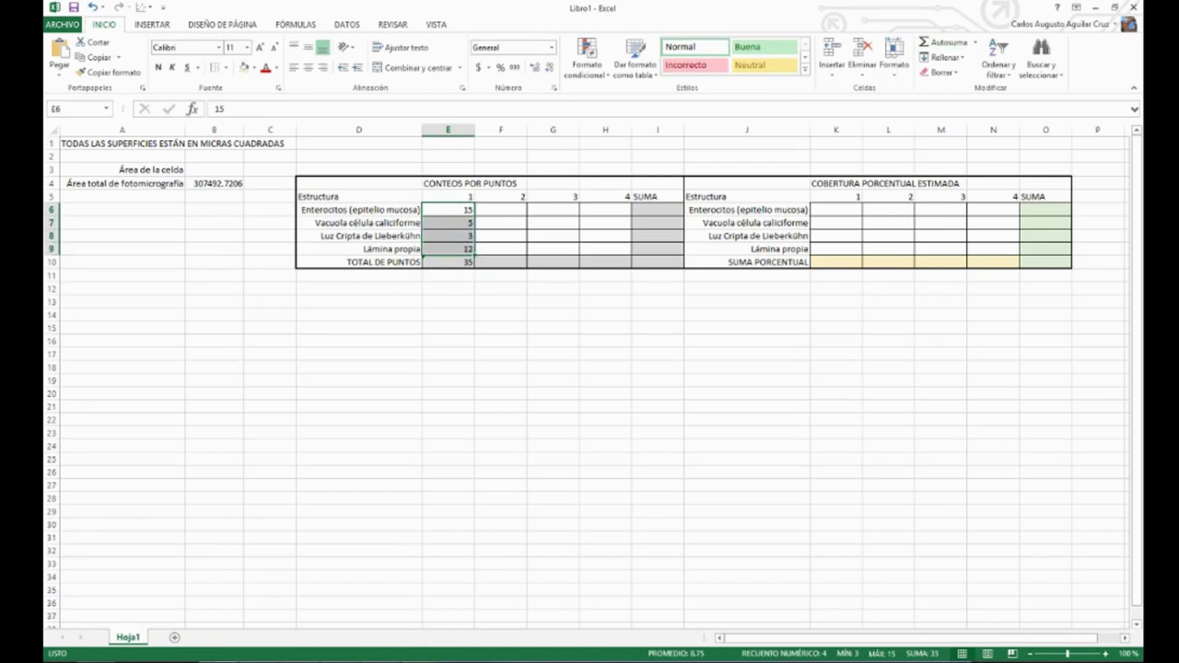
# - Switch to ImageJ and bring its main window up alongside the colon image
pyautogui.click(470, 594)
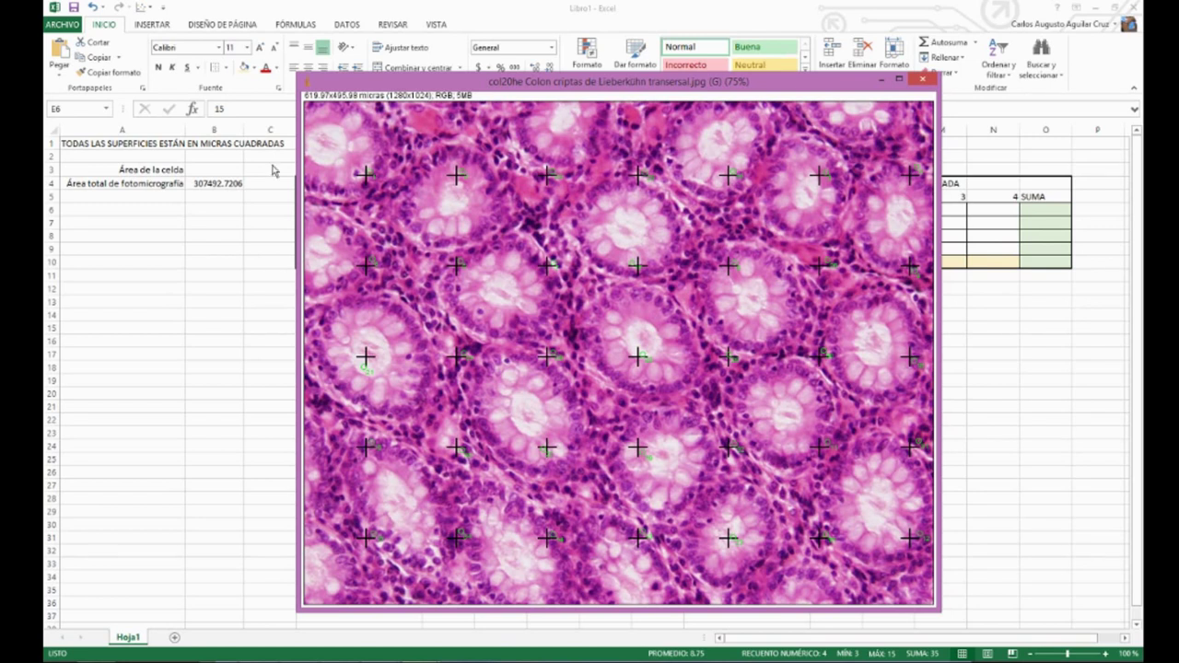
pyautogui.moveTo(432, 658)
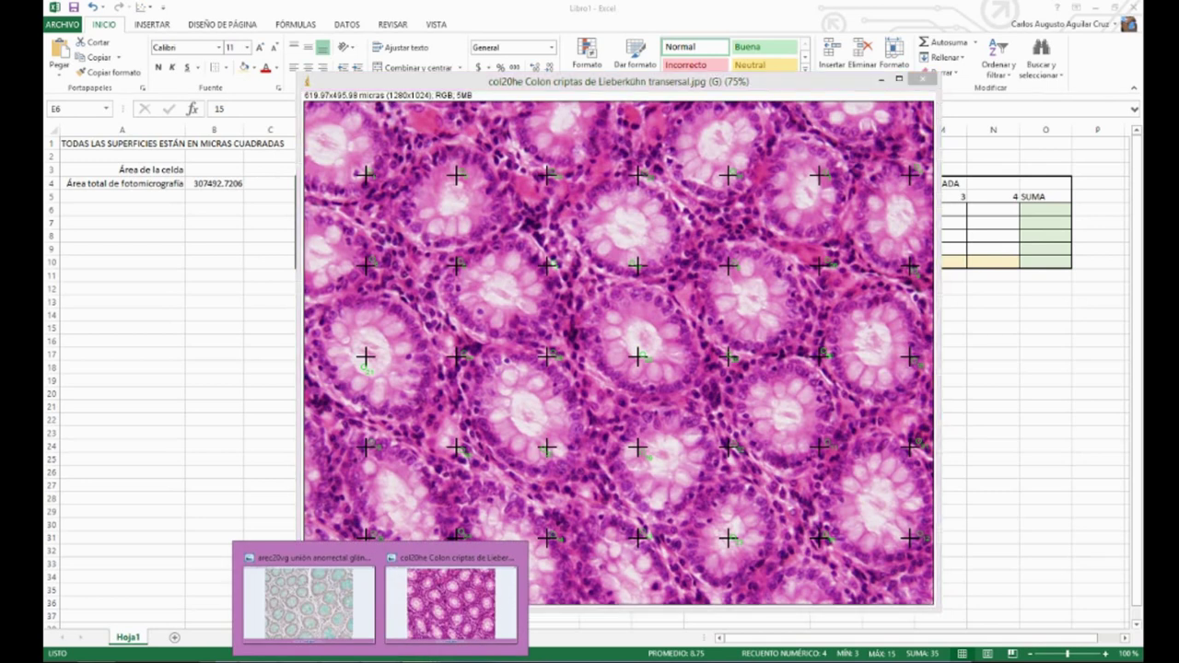
pyautogui.click(480, 628)
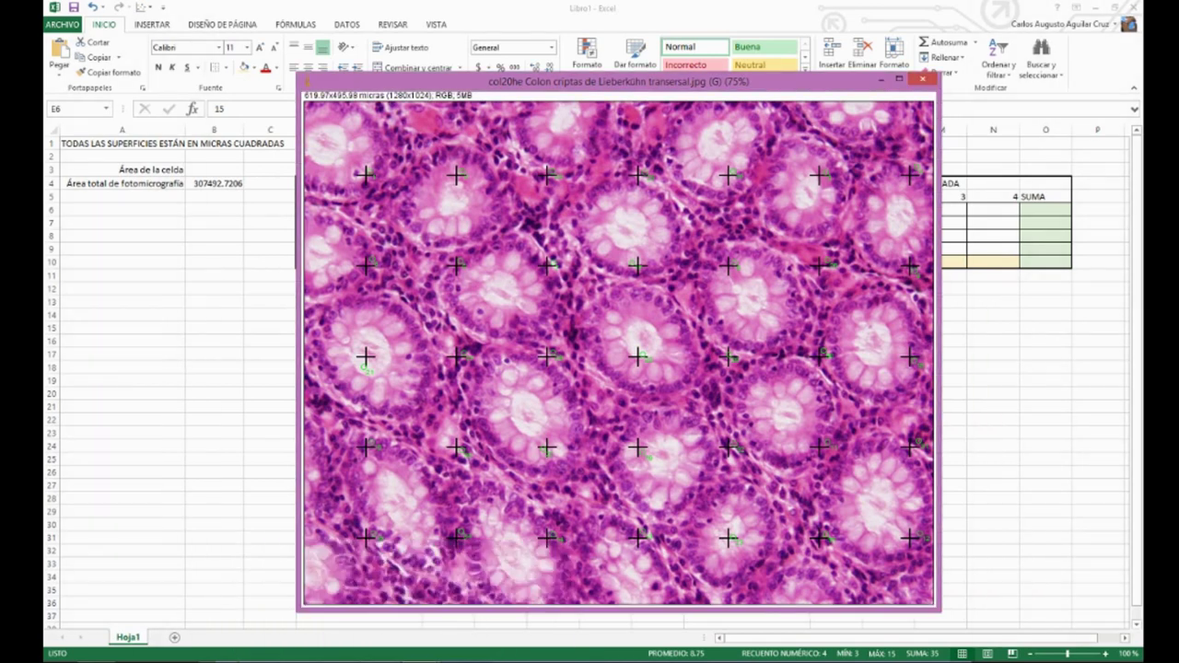
pyautogui.moveTo(426, 658)
pyautogui.click(381, 597)
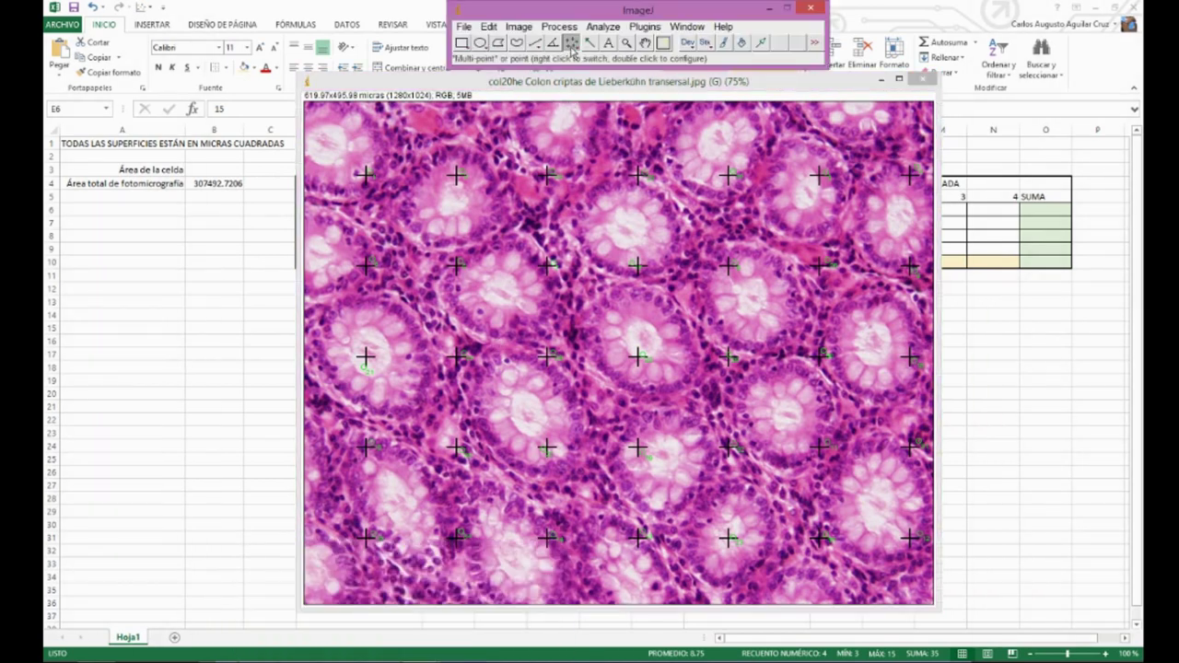
# - Overlay a new grid of crosses on the colon image using the Grid tool
pyautogui.click(599, 27)
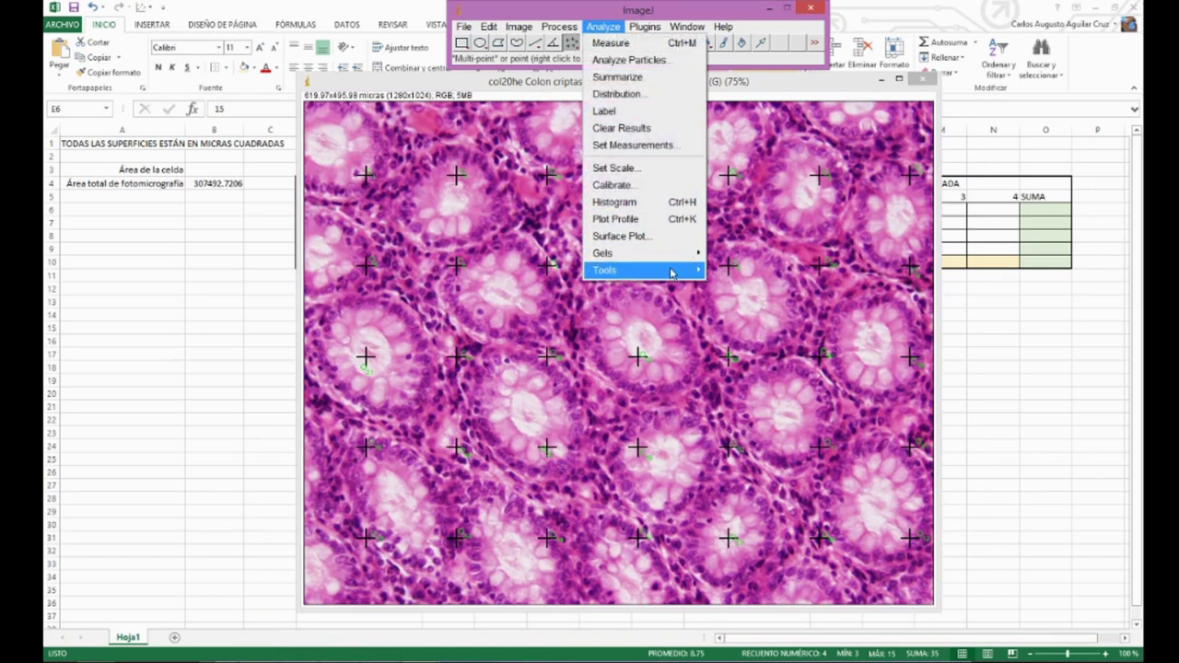
pyautogui.moveTo(671, 272)
pyautogui.click(737, 406)
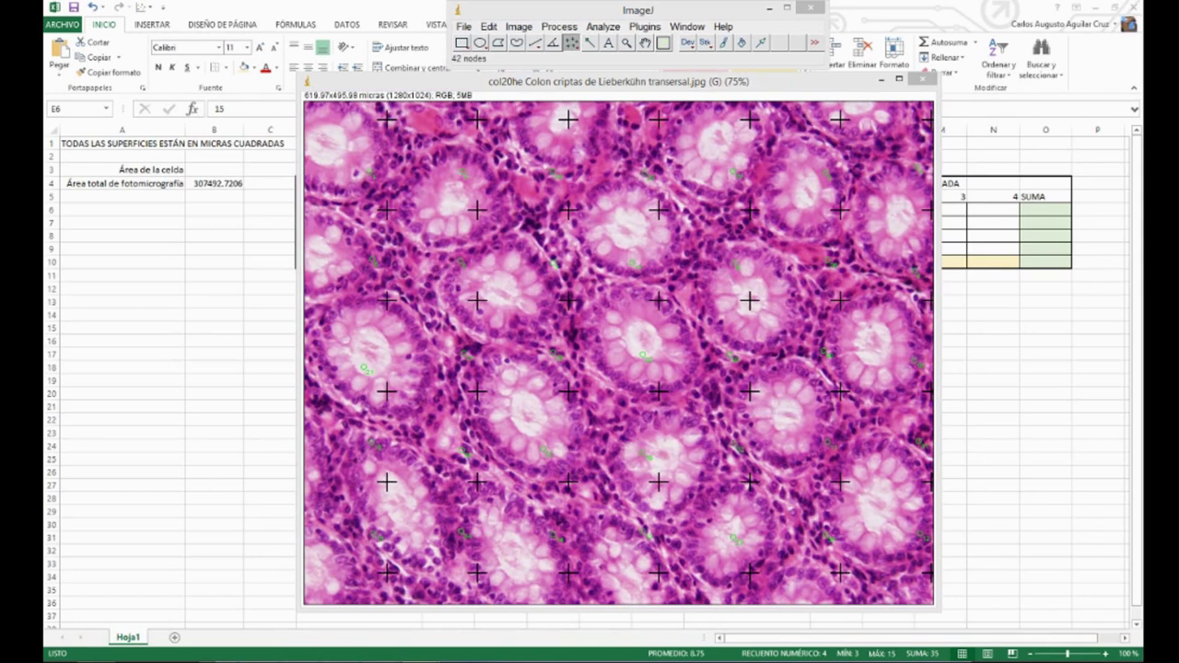
pyautogui.press('Return')
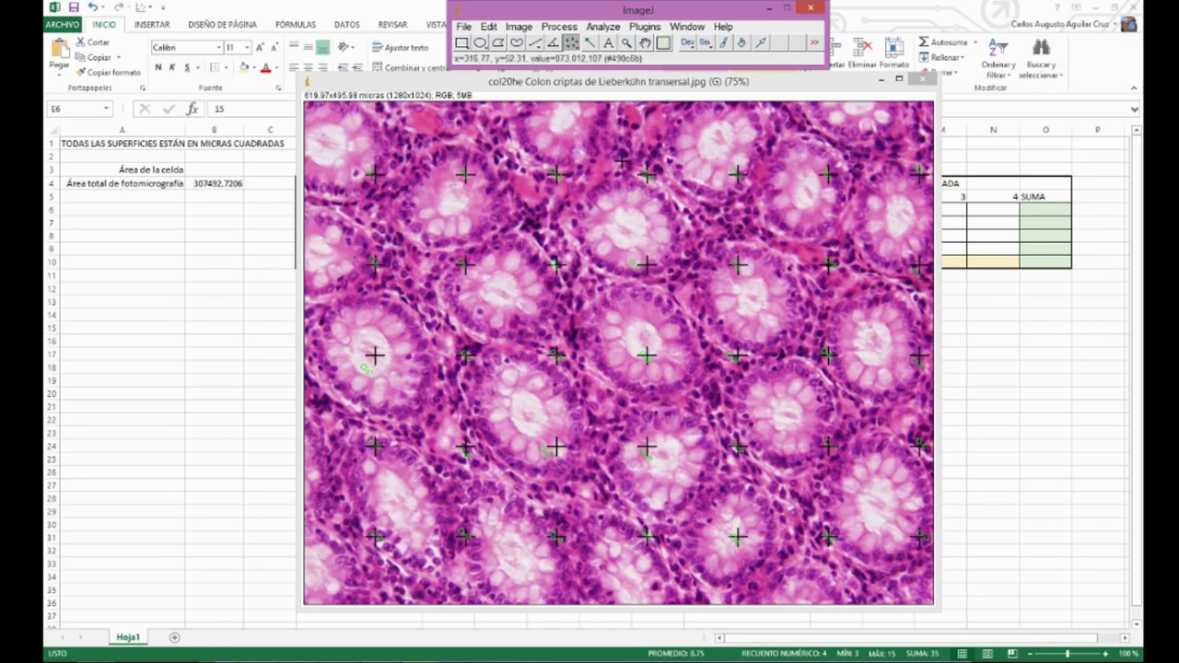
# - Clear the old point marks and overlay a randomly offset grid of bold black crosses with 8000 square microns per point
pyautogui.click(534, 44)
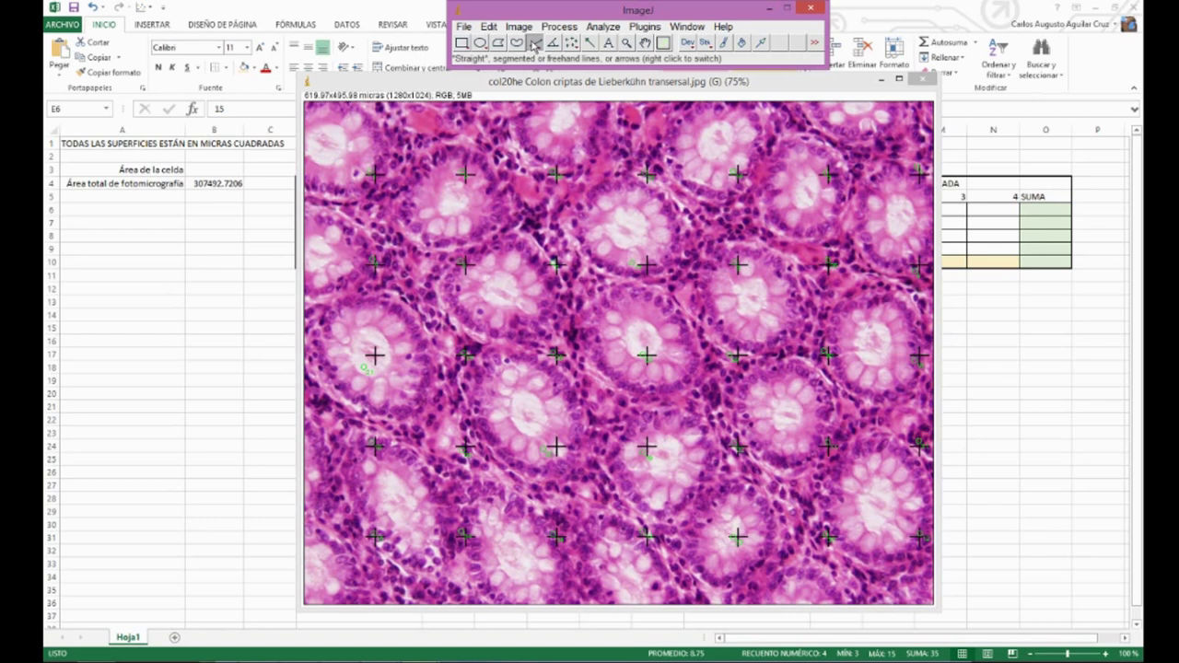
pyautogui.click(536, 44)
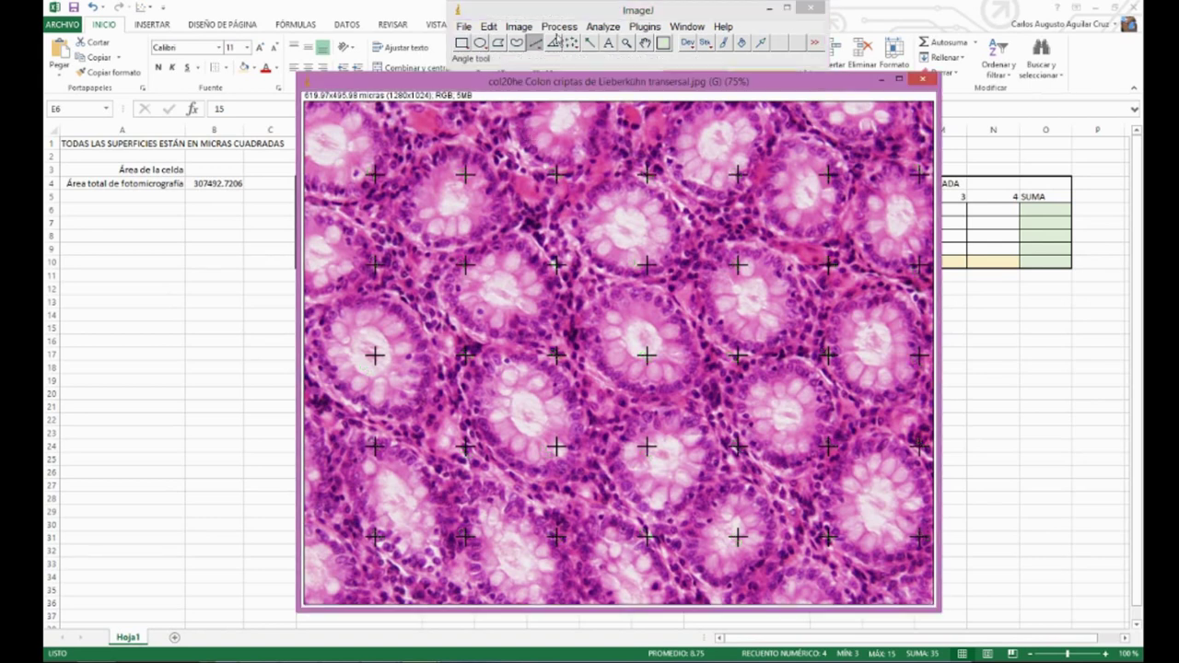
pyautogui.click(603, 26)
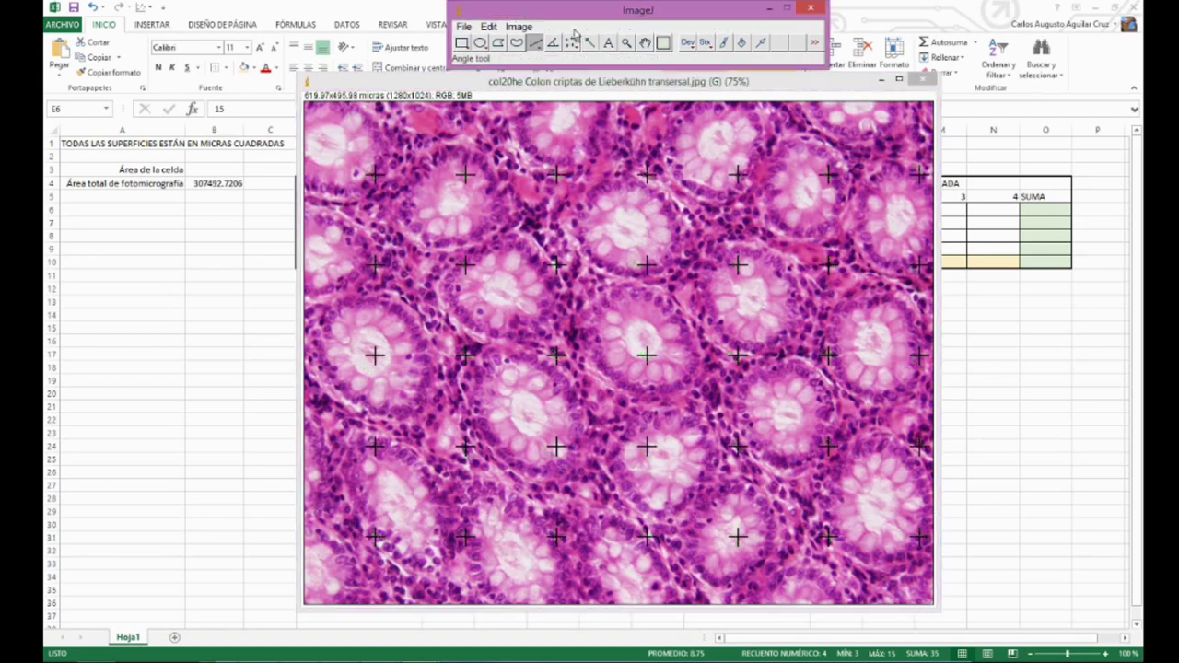
pyautogui.moveTo(615, 270)
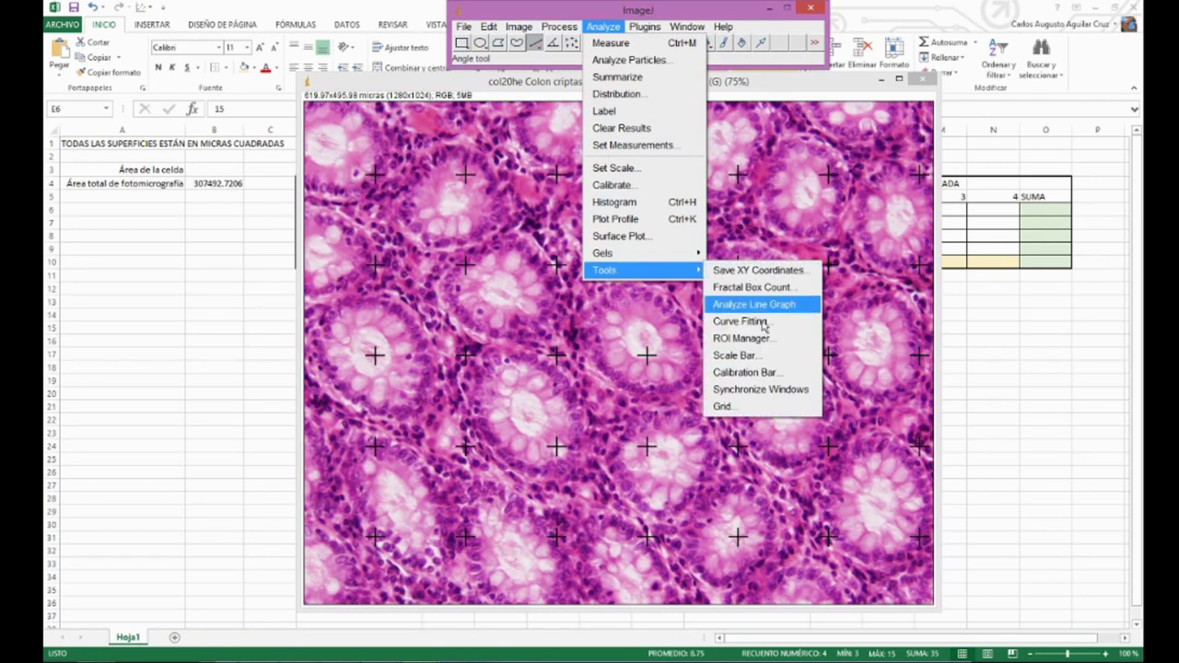
pyautogui.click(722, 407)
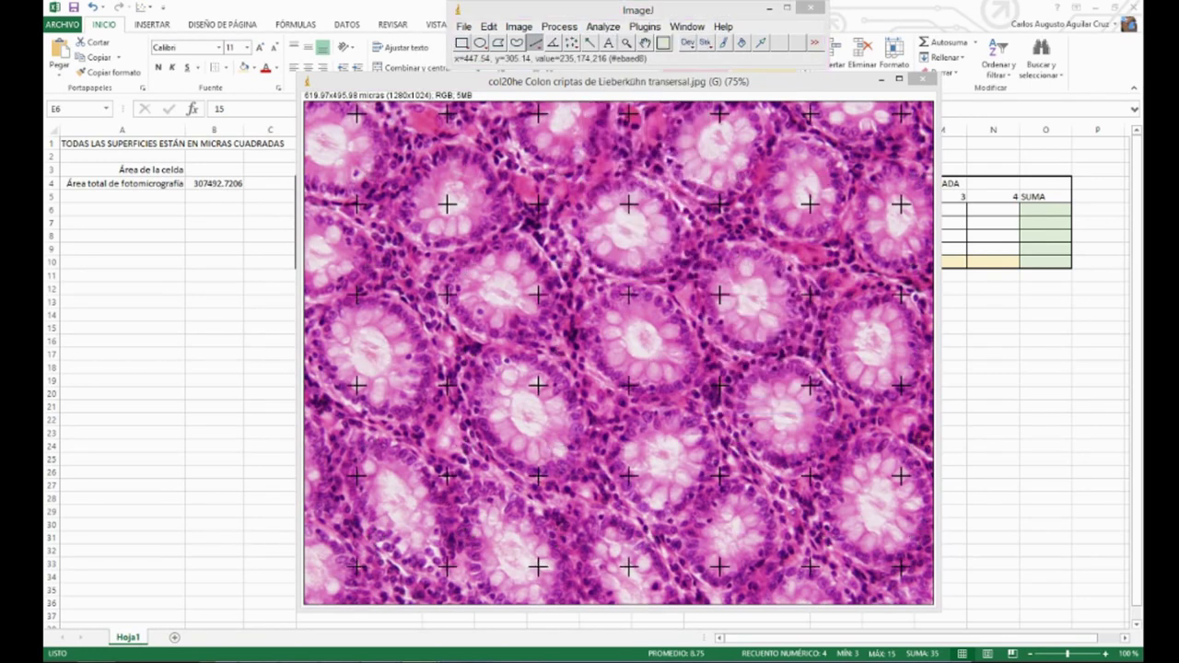
pyautogui.moveTo(208, 72); pyautogui.dragTo(251, 93)
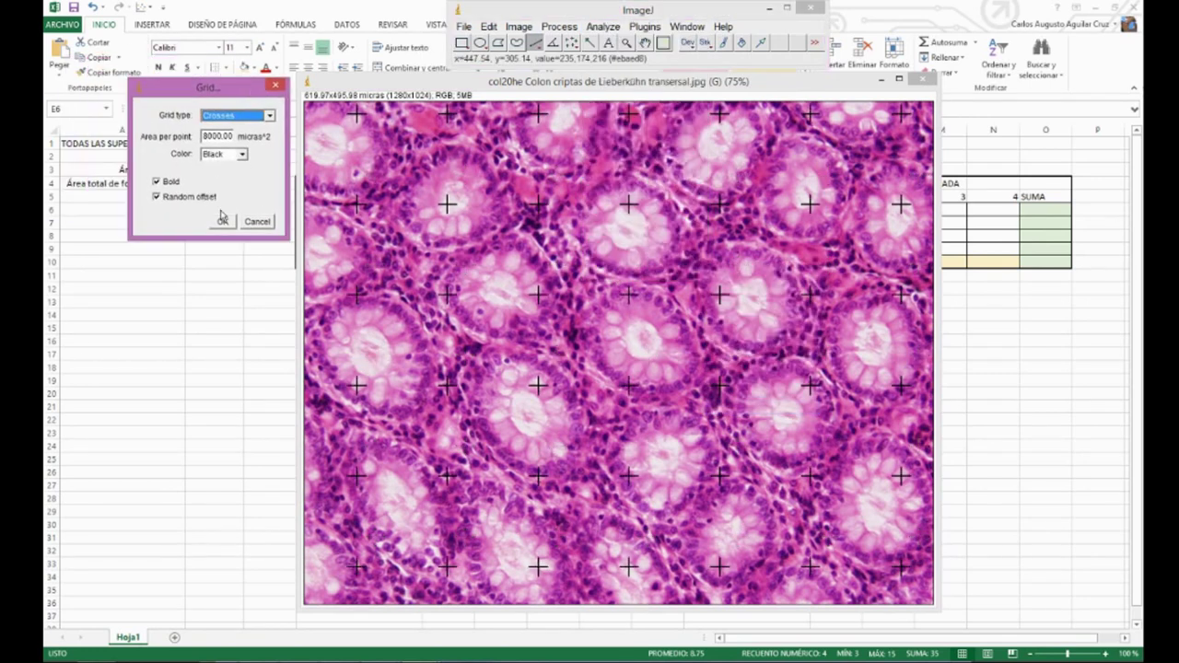
pyautogui.click(192, 198)
pyautogui.click(193, 200)
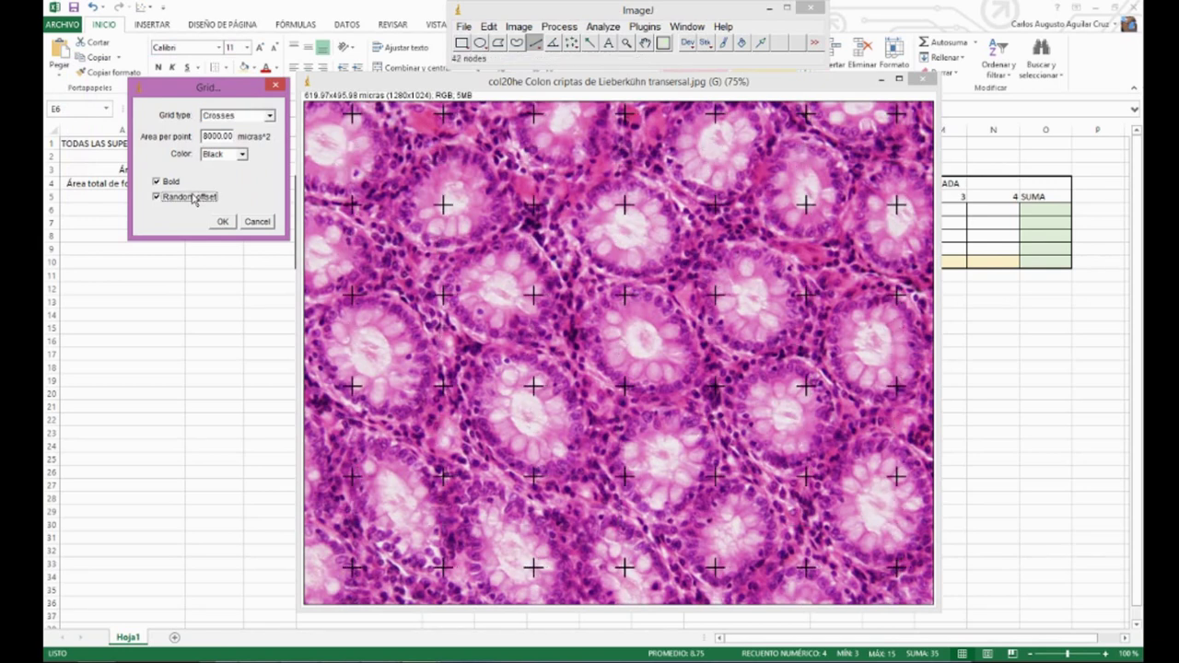
pyautogui.click(221, 222)
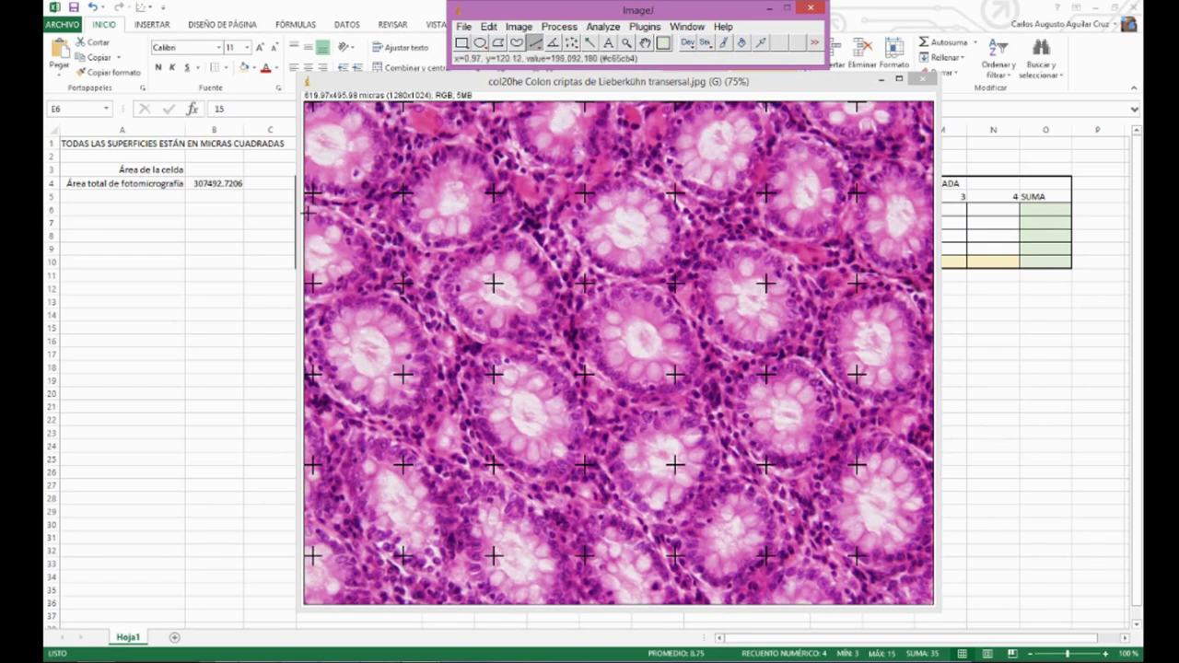
# - Select cell F6 in Excel for the second enterocyte count and return to the ImageJ image with the Multi-point tool active
pyautogui.click(252, 243)
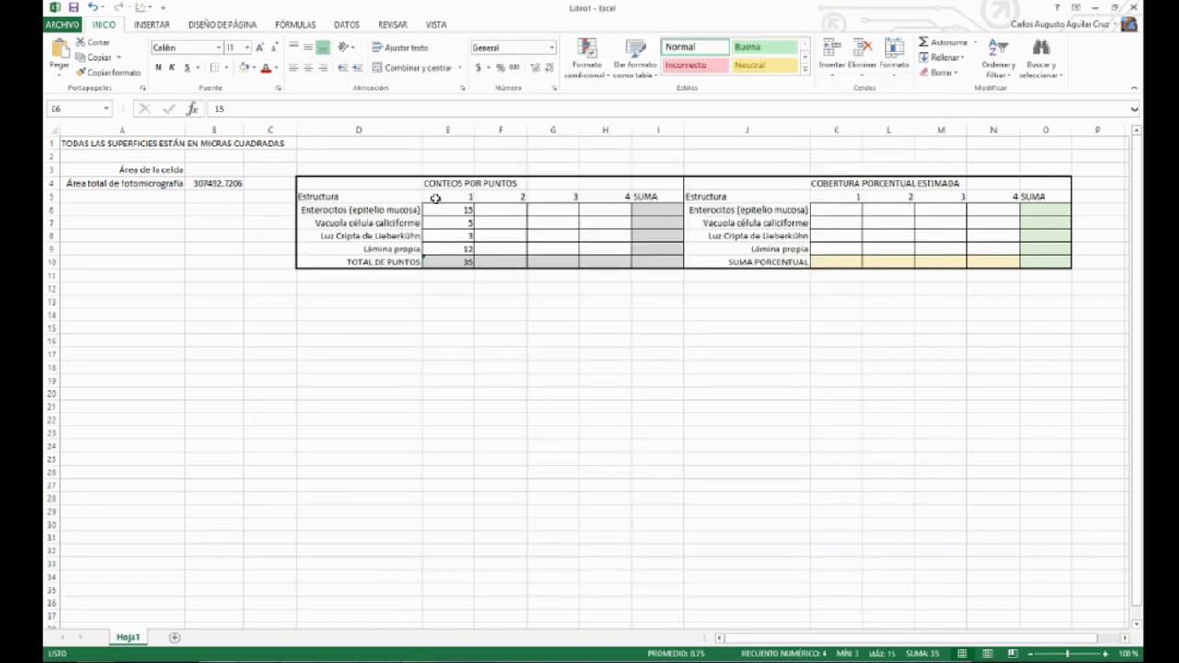
pyautogui.click(487, 210)
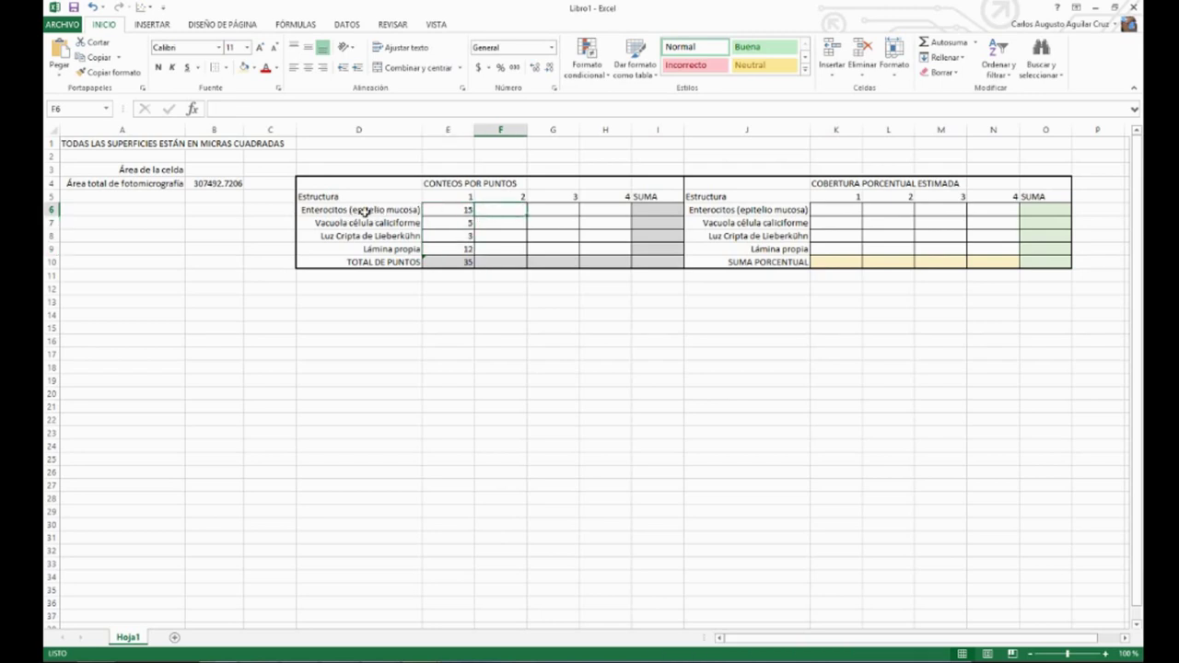
pyautogui.click(429, 659)
pyautogui.click(512, 590)
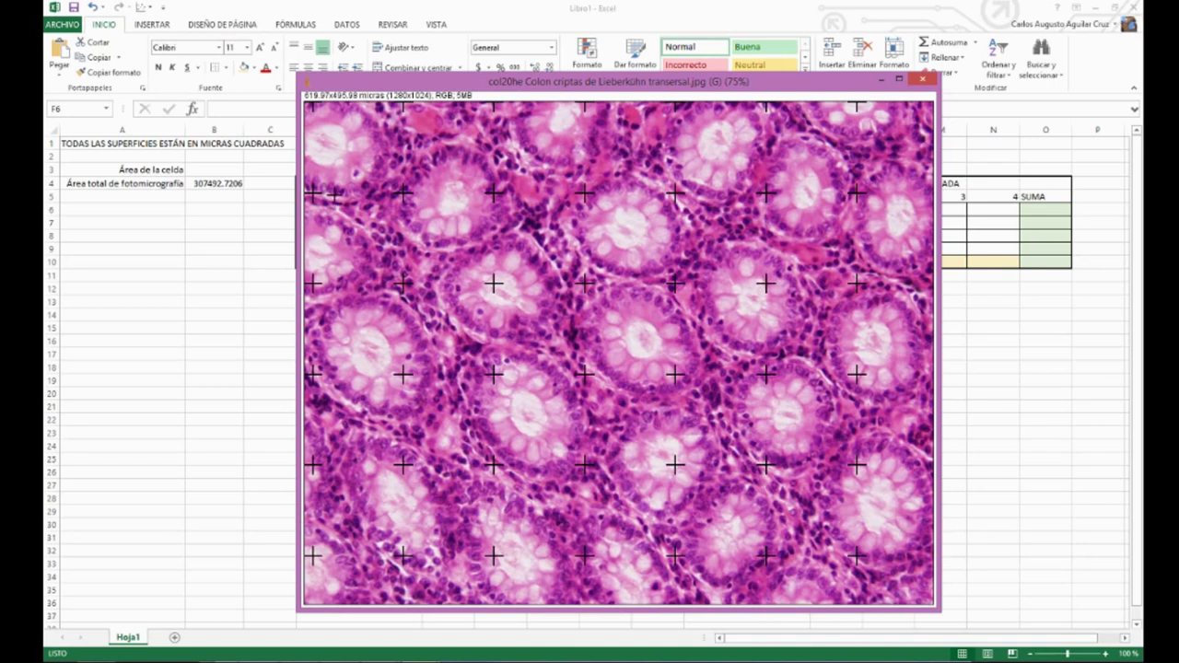
pyautogui.moveTo(429, 659)
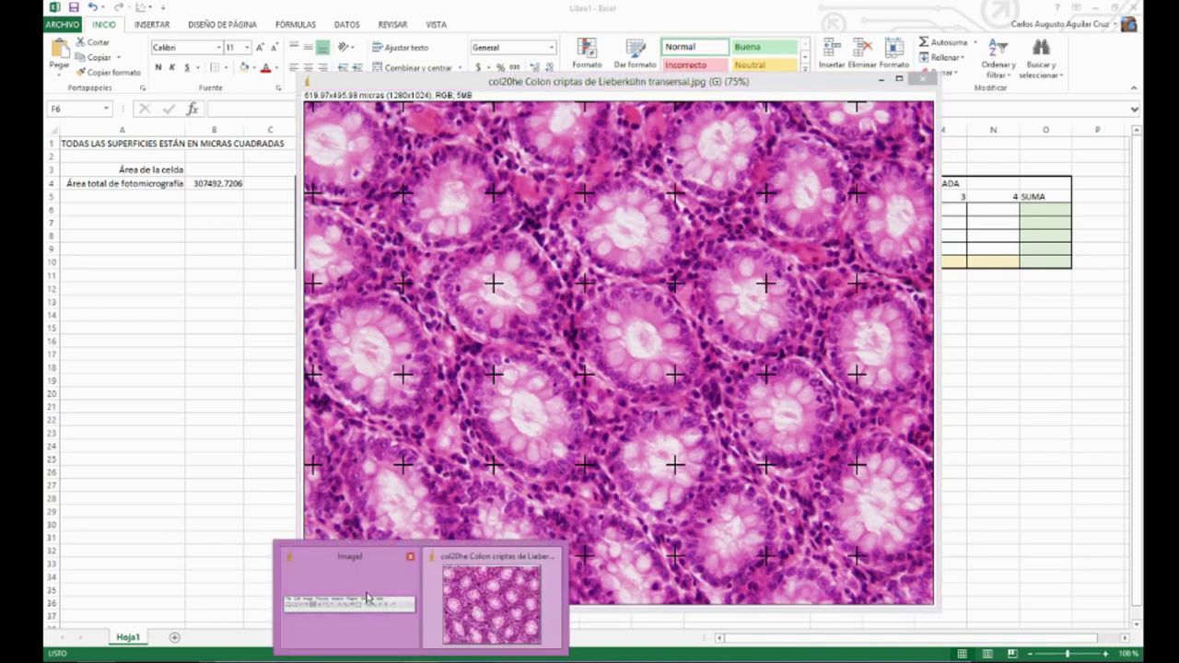
pyautogui.click(350, 589)
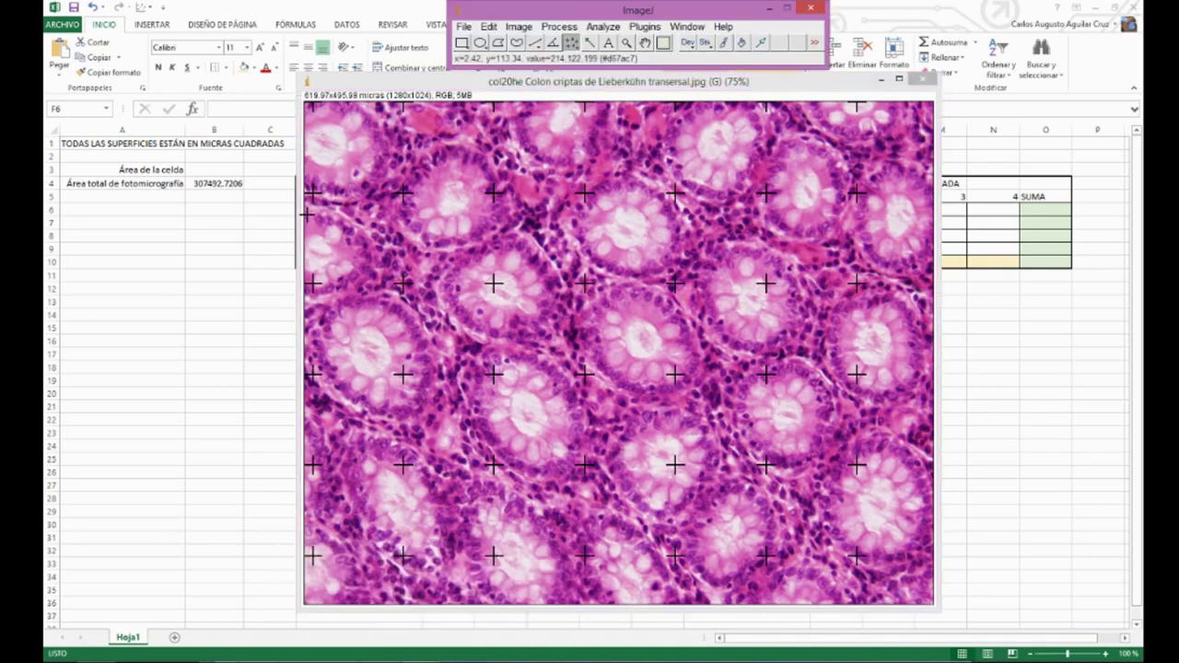
# - Mark the crosses of the new grid that fall on enterocytes of the mucosal epithelium
pyautogui.click(318, 187)
pyautogui.click(404, 192)
pyautogui.click(496, 193)
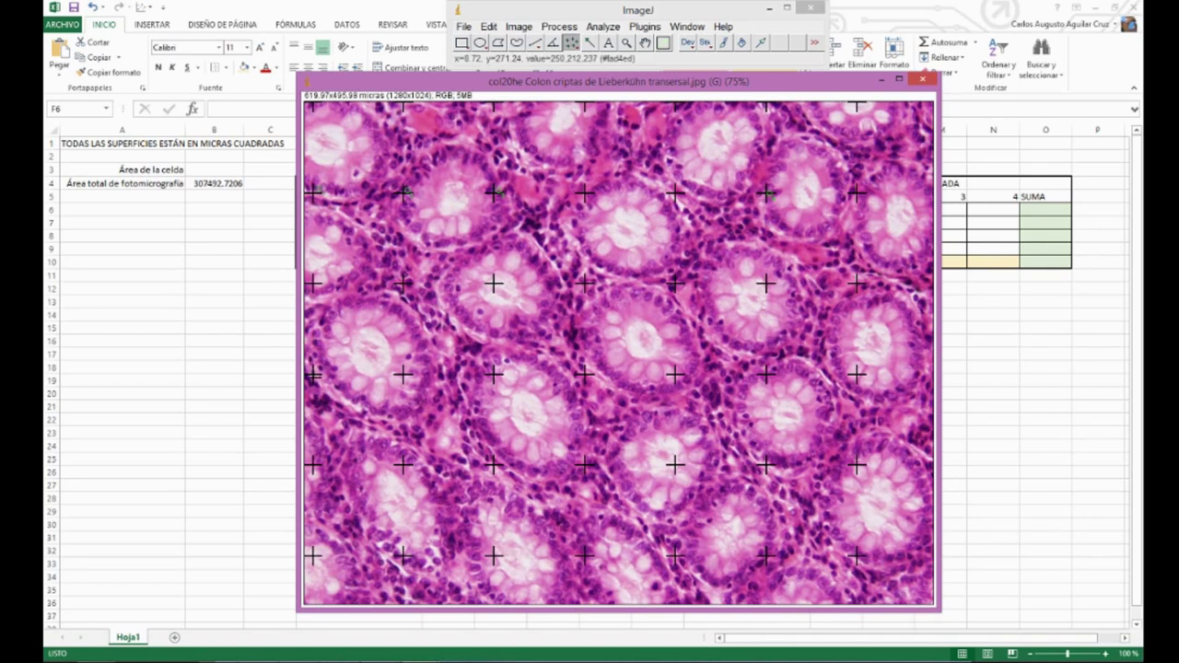
pyautogui.click(404, 373)
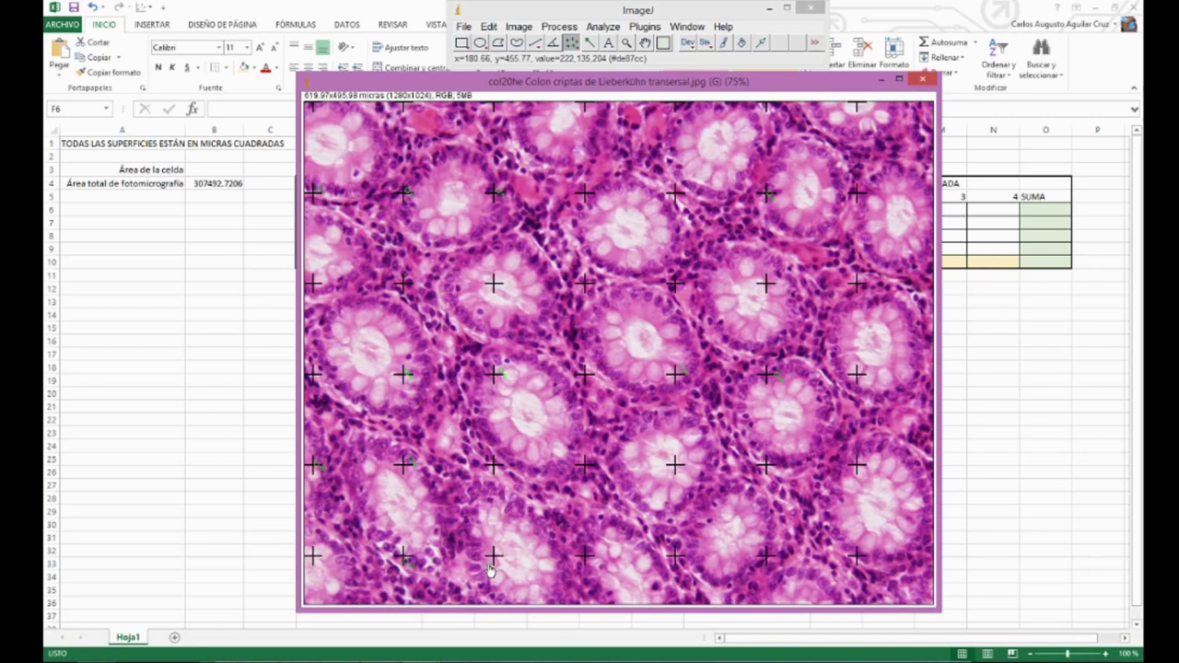
pyautogui.click(595, 564)
pyautogui.click(774, 555)
pyautogui.click(866, 557)
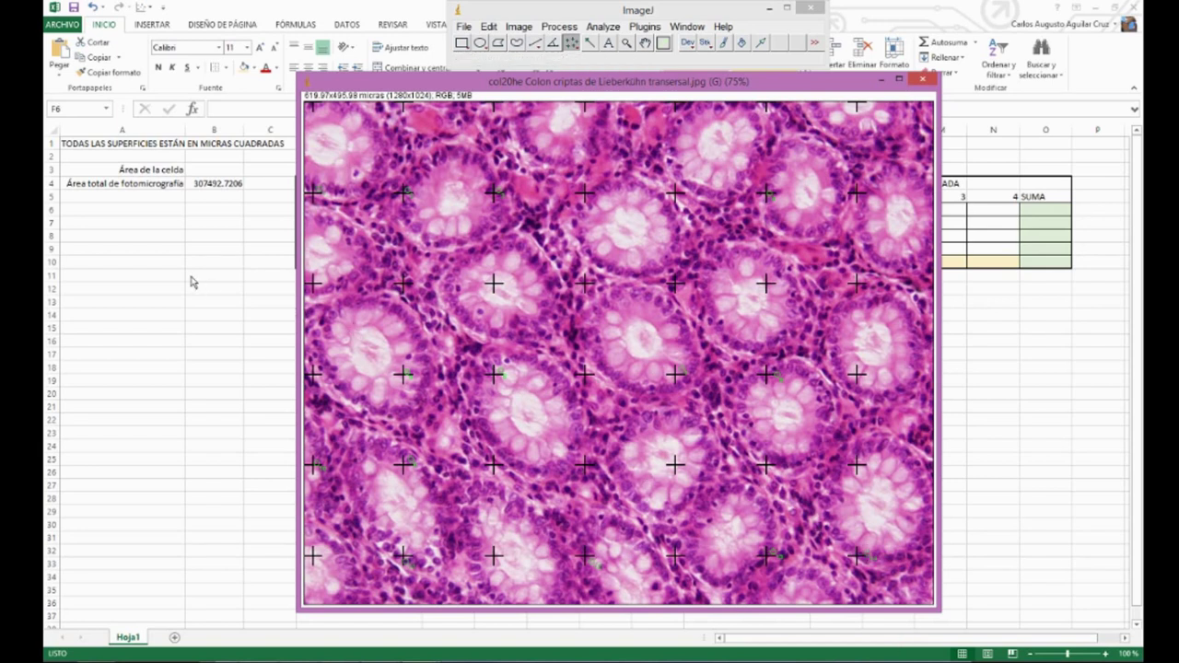
# - Switch to Excel and enter 14 as the second count for Enterocitos (epitelio mucosa) in cell F6
pyautogui.hotkey('alt', 'Tab')
pyautogui.click(496, 208)
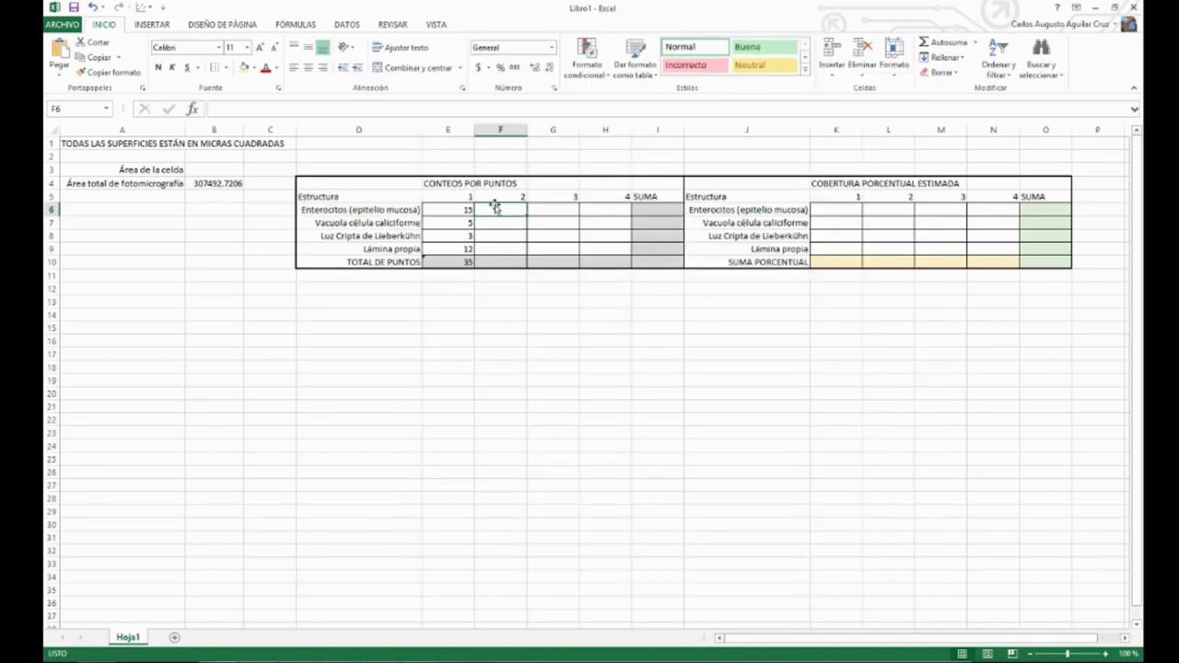
pyautogui.write('14')
# - Check the image for crosses on goblet cell vacuoles and enter 4 as their second count in Excel cell F7
pyautogui.hotkey('alt', 'Tab')
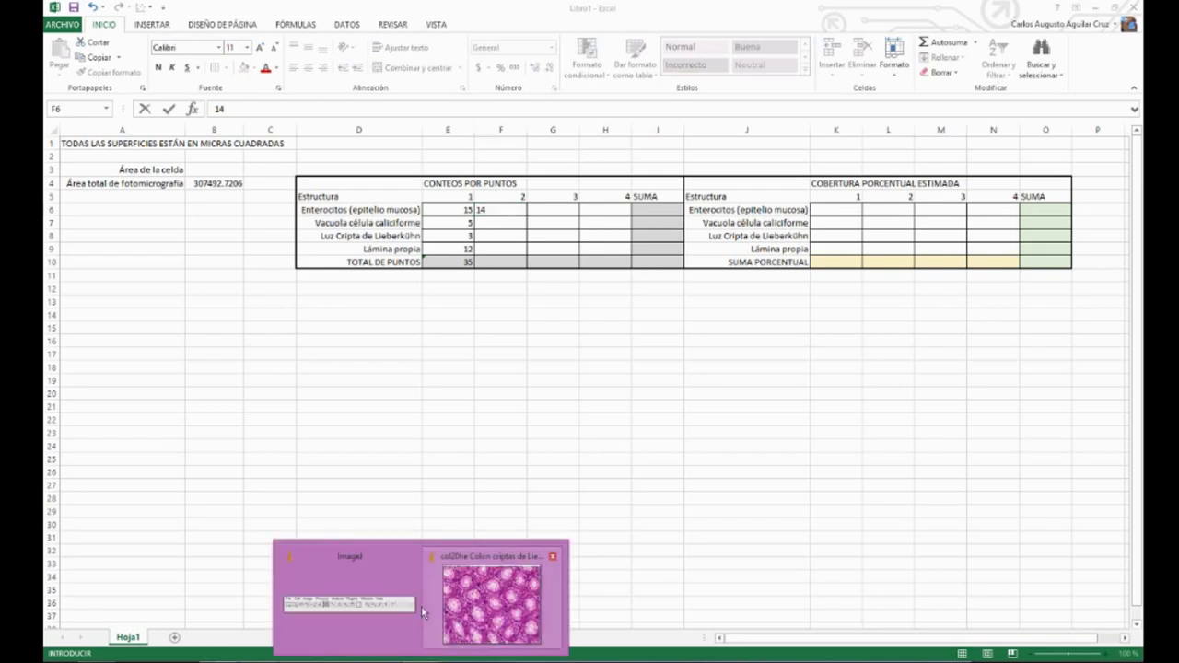
pyautogui.hotkey('alt', 'Tab')
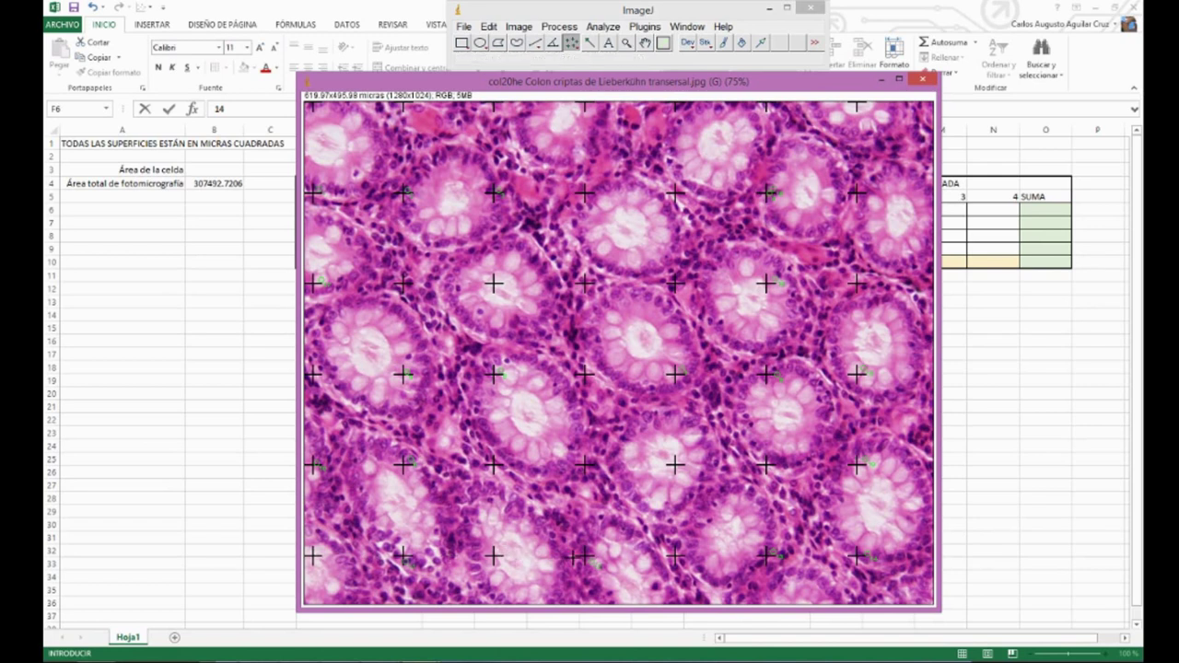
pyautogui.hotkey('alt', 'Tab')
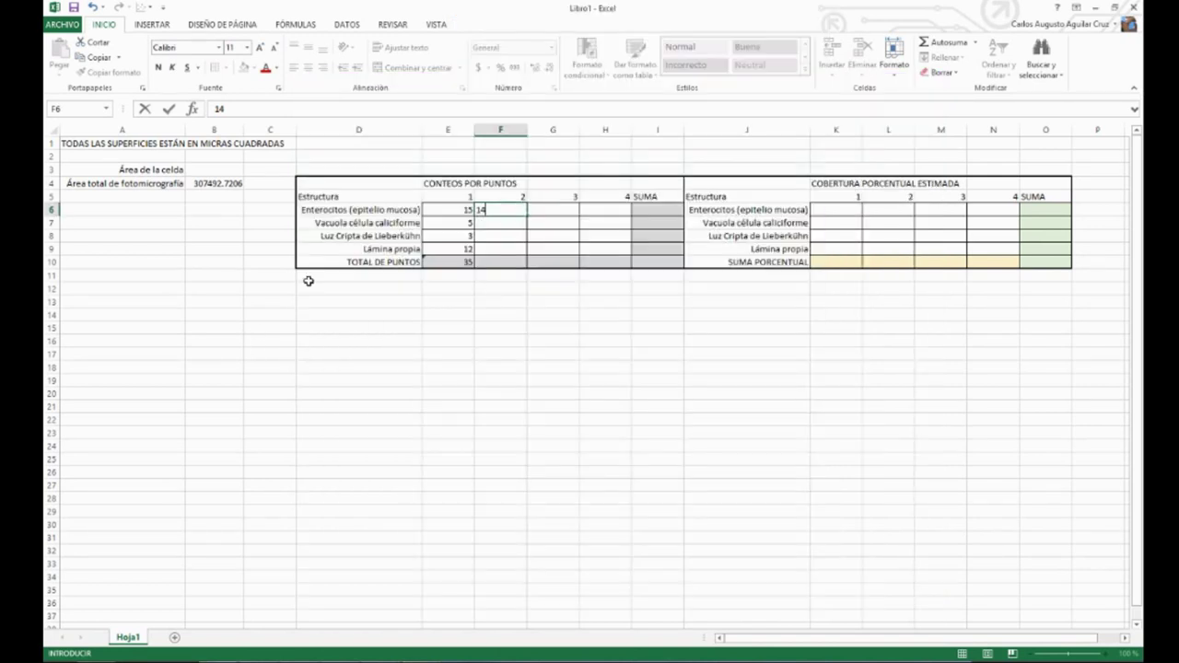
pyautogui.click(519, 221)
pyautogui.write('4')
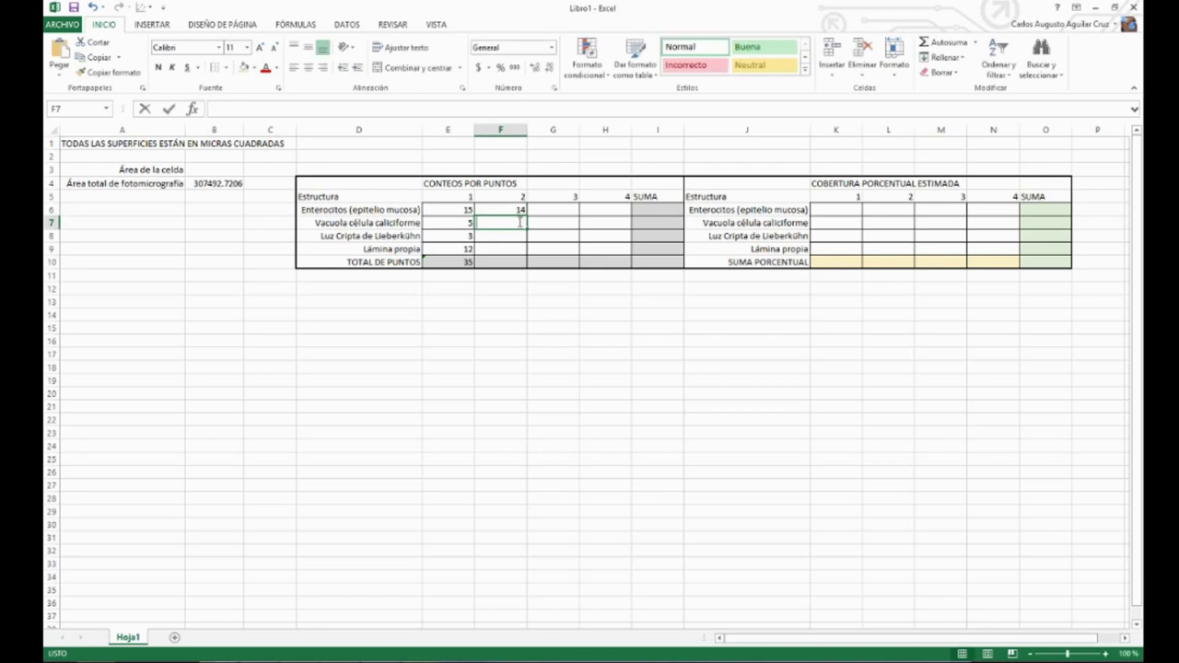
pyautogui.click(505, 234)
# - Recheck the goblet cell vacuole crosses in the ImageJ image and set the second Vacuola célula caliciforme count in F7 to 3
pyautogui.moveTo(380, 659)
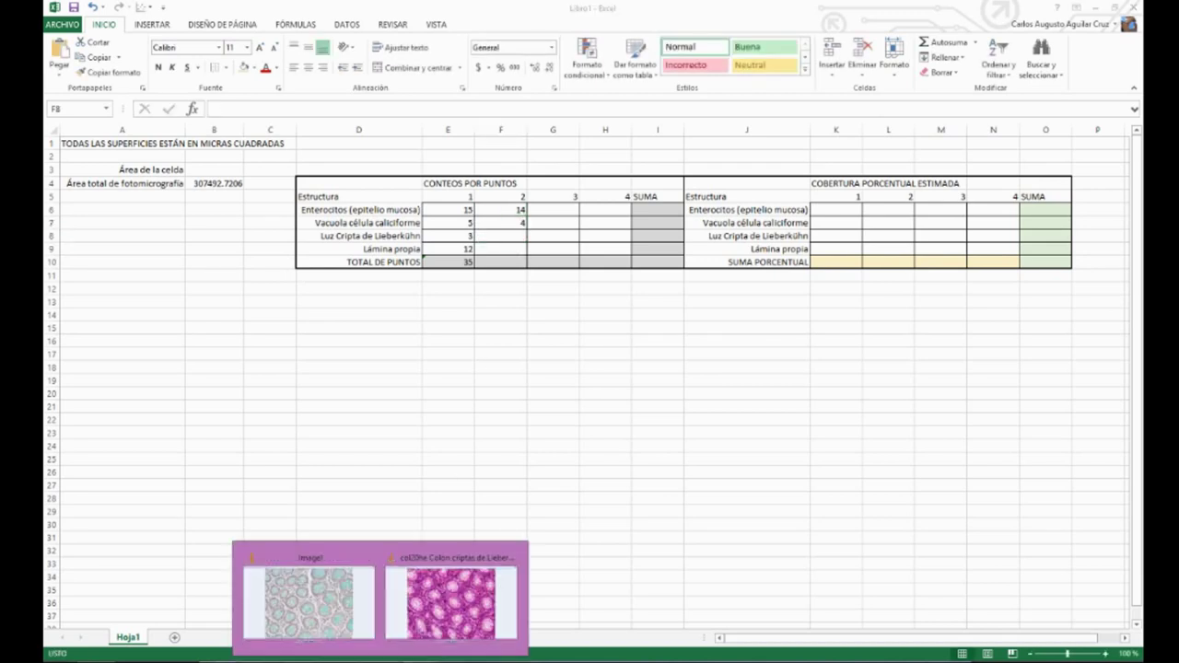
pyautogui.click(451, 603)
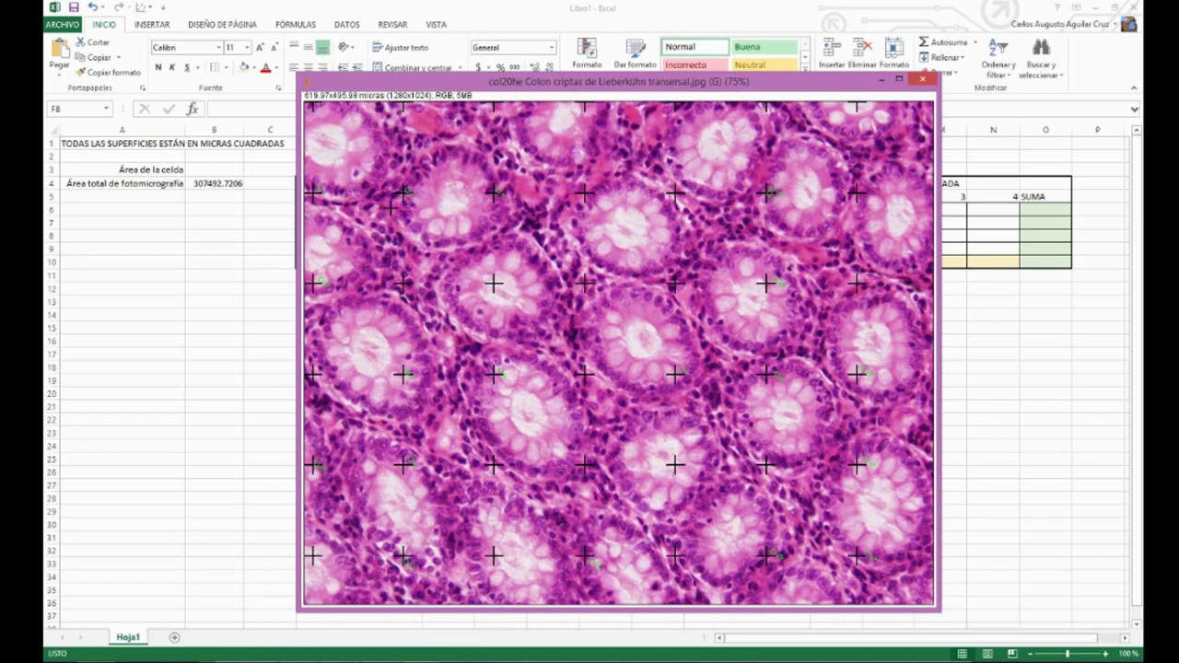
pyautogui.moveTo(447, 87)
pyautogui.mouseDown()
pyautogui.moveTo(478, 261)
pyautogui.moveTo(431, 90)
pyautogui.mouseUp()
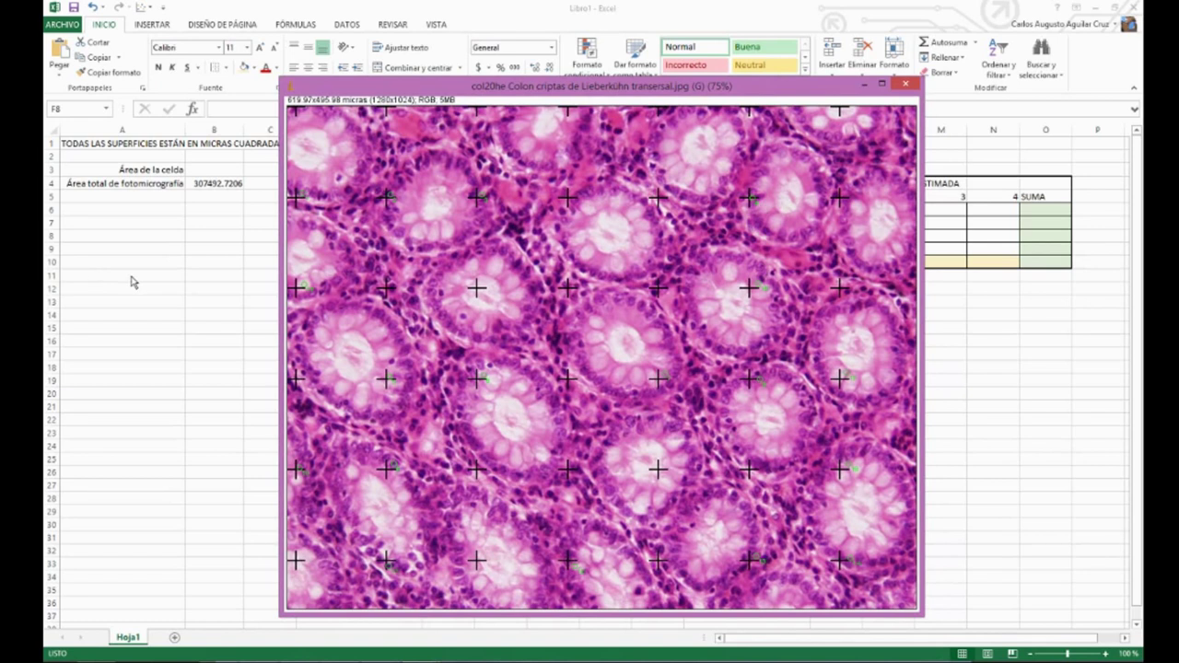
pyautogui.hotkey('alt', 'Tab')
pyautogui.doubleClick(497, 224)
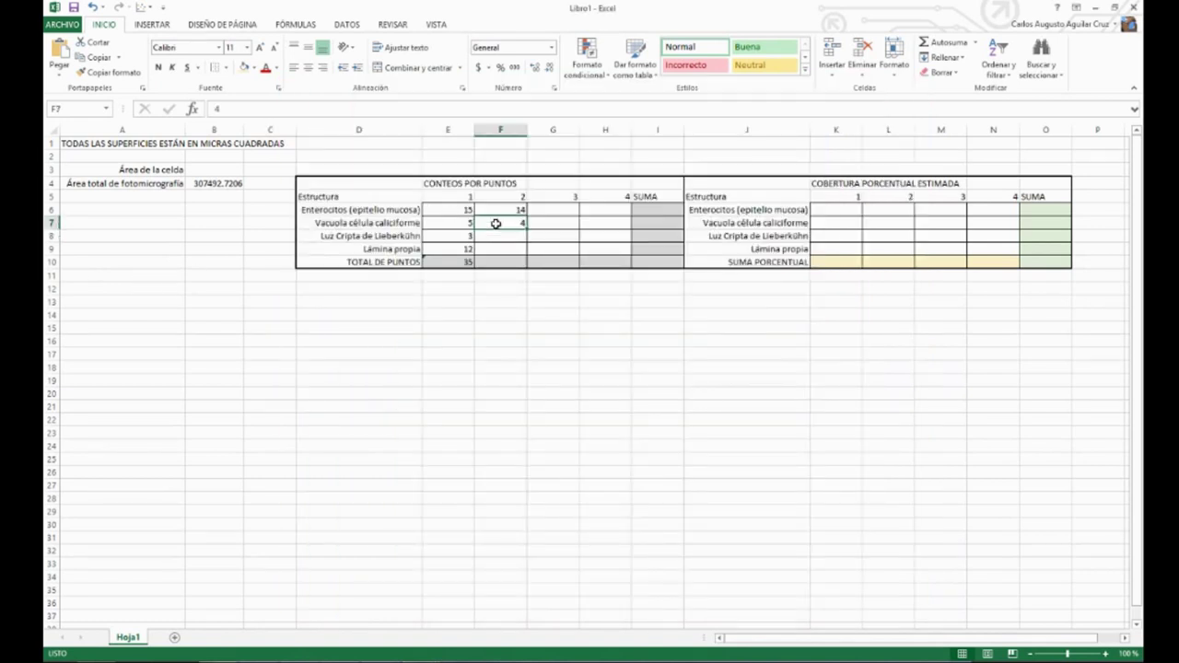
pyautogui.write('3')
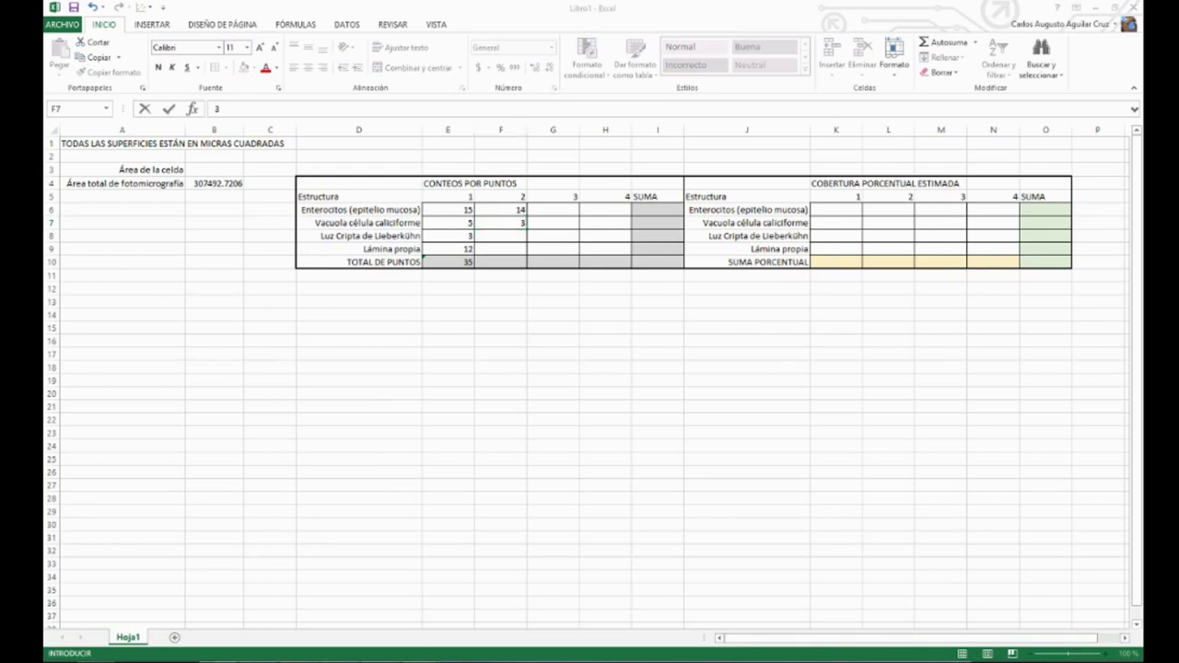
# - Return to the ImageJ image and mark the grid crosses that fall on the lumens of the Lieberkühn crypts
pyautogui.hotkey('alt', 'Tab')
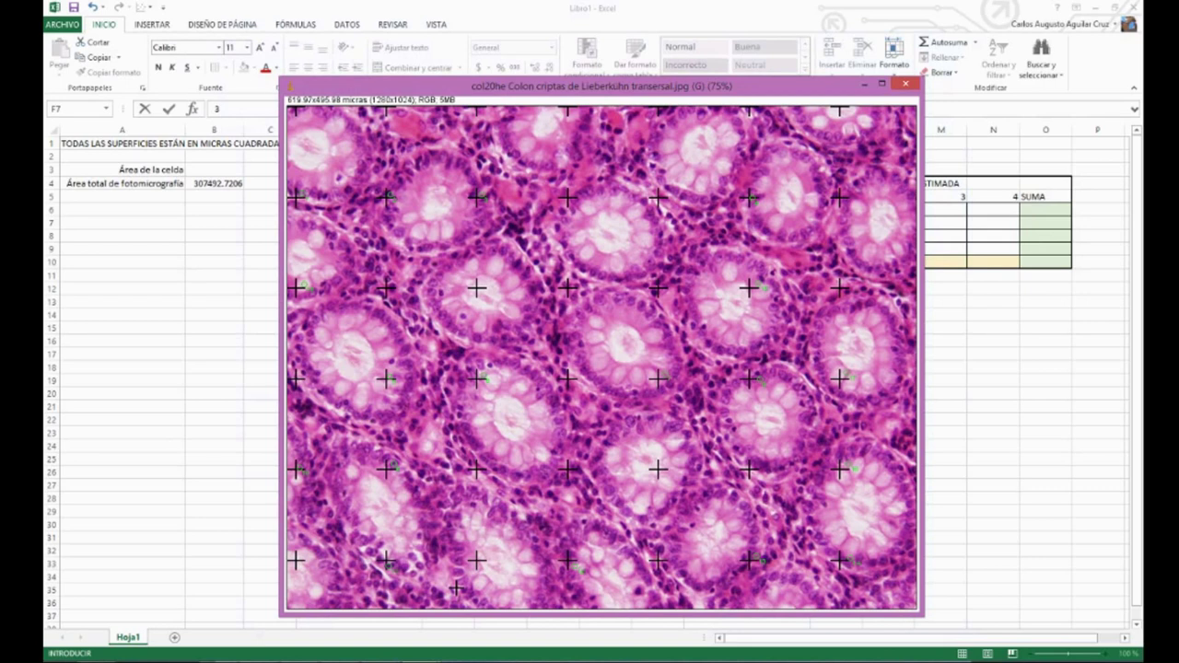
pyautogui.click(600, 219)
pyautogui.moveTo(601, 225); pyautogui.dragTo(600, 210)
pyautogui.click(480, 289)
pyautogui.click(650, 472)
# - Switch to Excel, confirm the vacuole count and enter 3 as the second Luz Cripta de Lieberkühn count in cell F8
pyautogui.hotkey('alt', 'Tab')
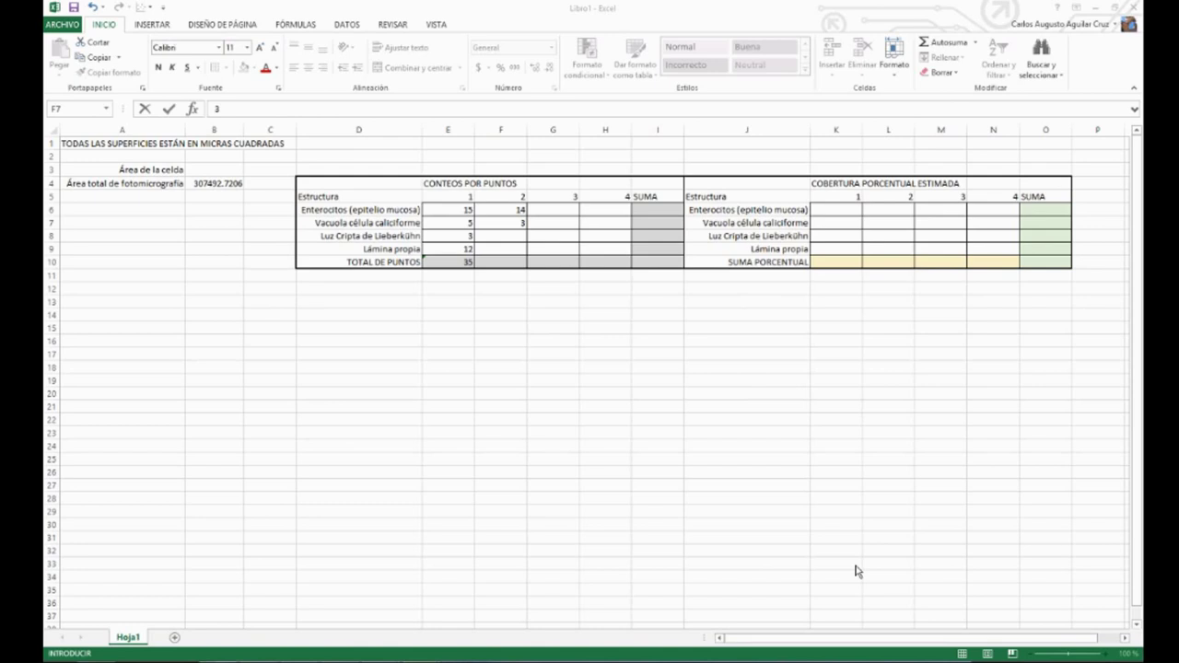
pyautogui.press('Return')
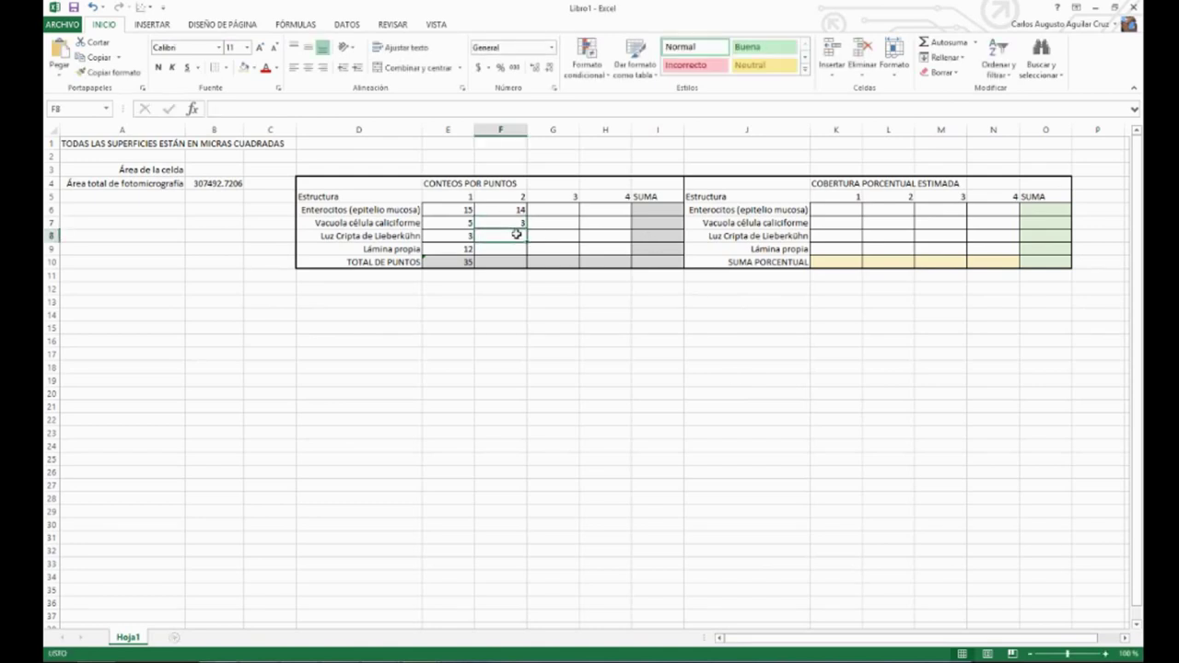
pyautogui.write('4')
pyautogui.press('Return')
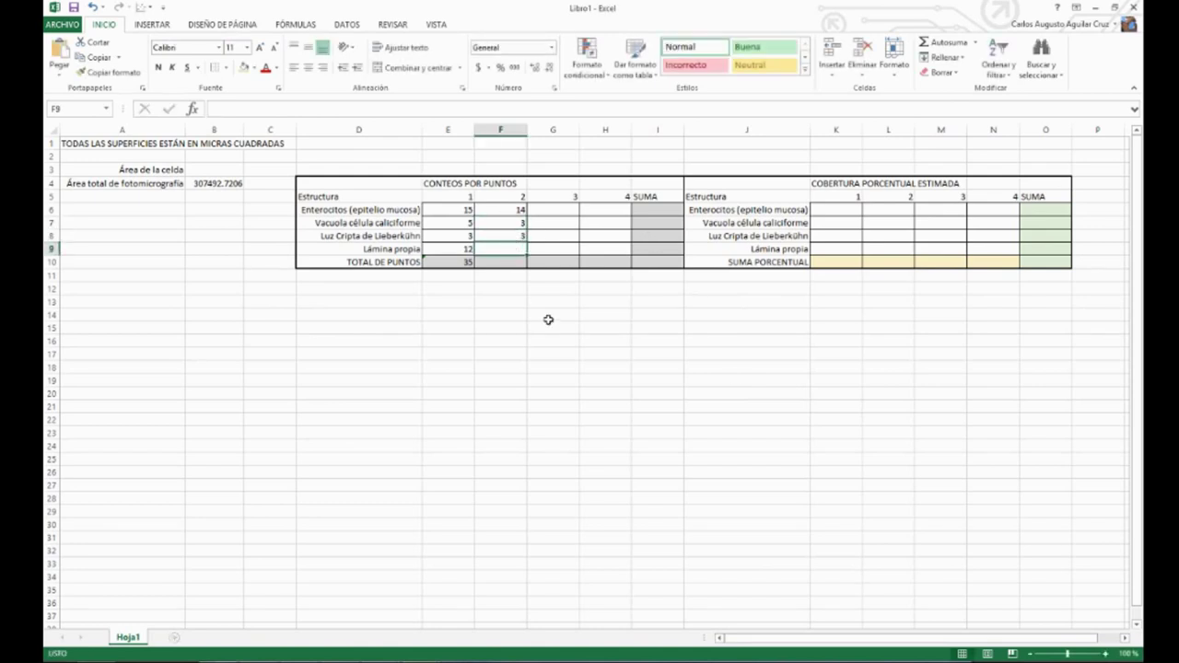
# - Check the marked crosses in the image, enter 13 for Lámina propia in F9 and set the crypt lumen count in F8 to 4
pyautogui.hotkey('alt', 'Tab')
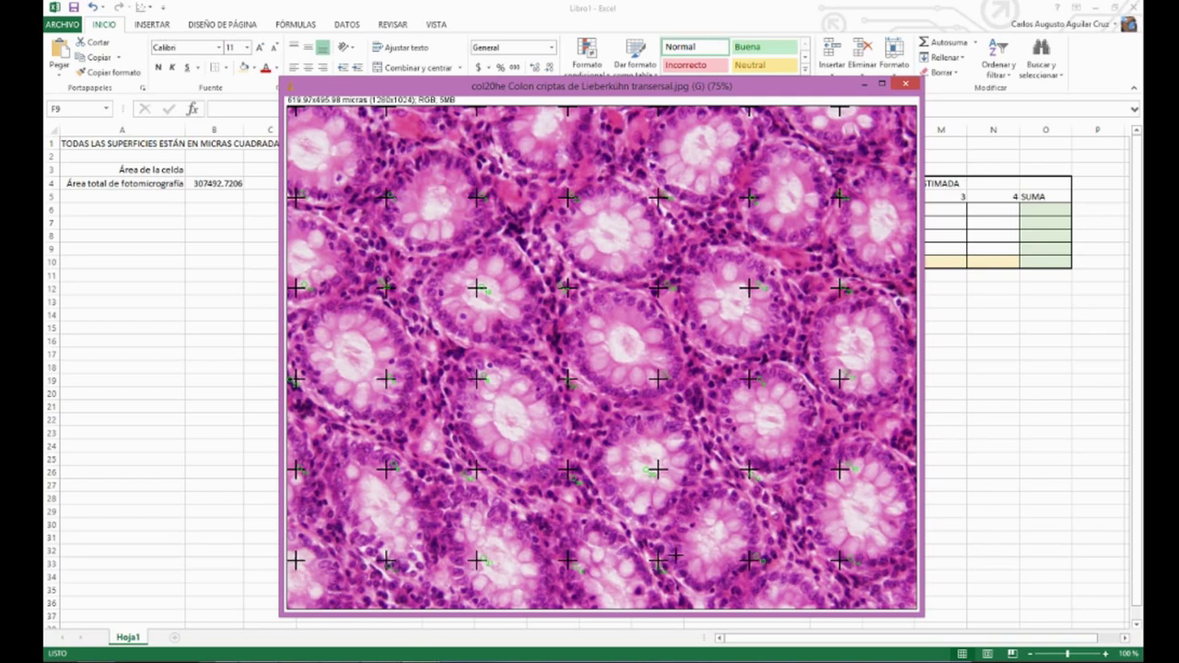
pyautogui.hotkey('alt', 'Tab')
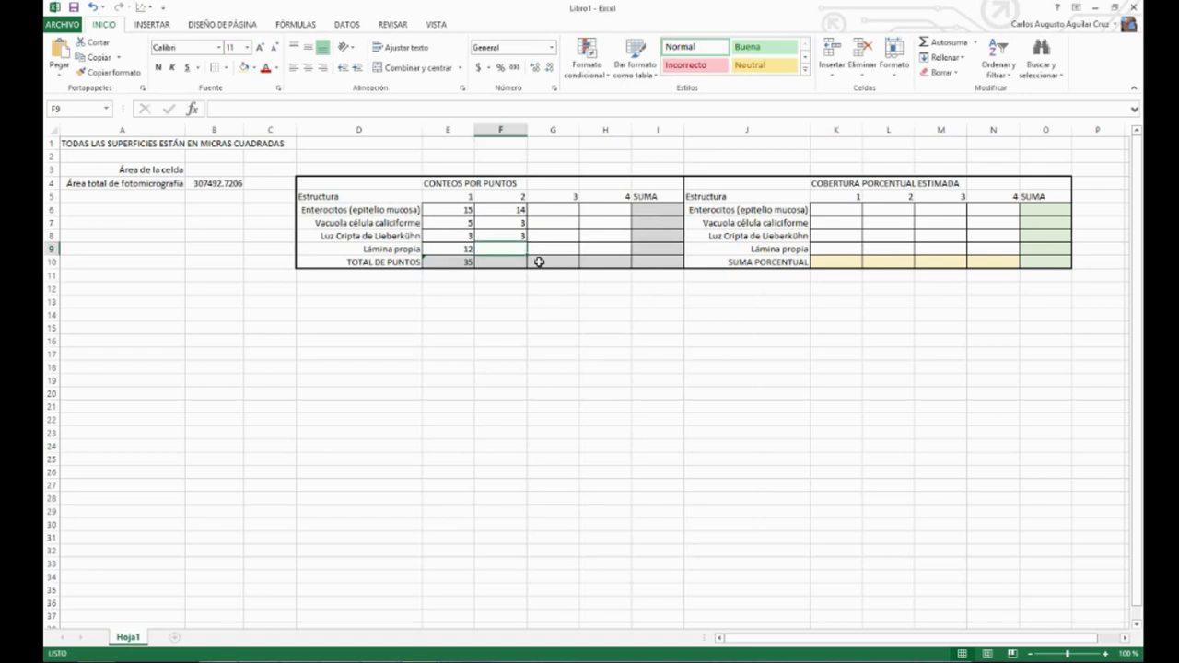
pyautogui.write('13')
pyautogui.click(515, 235)
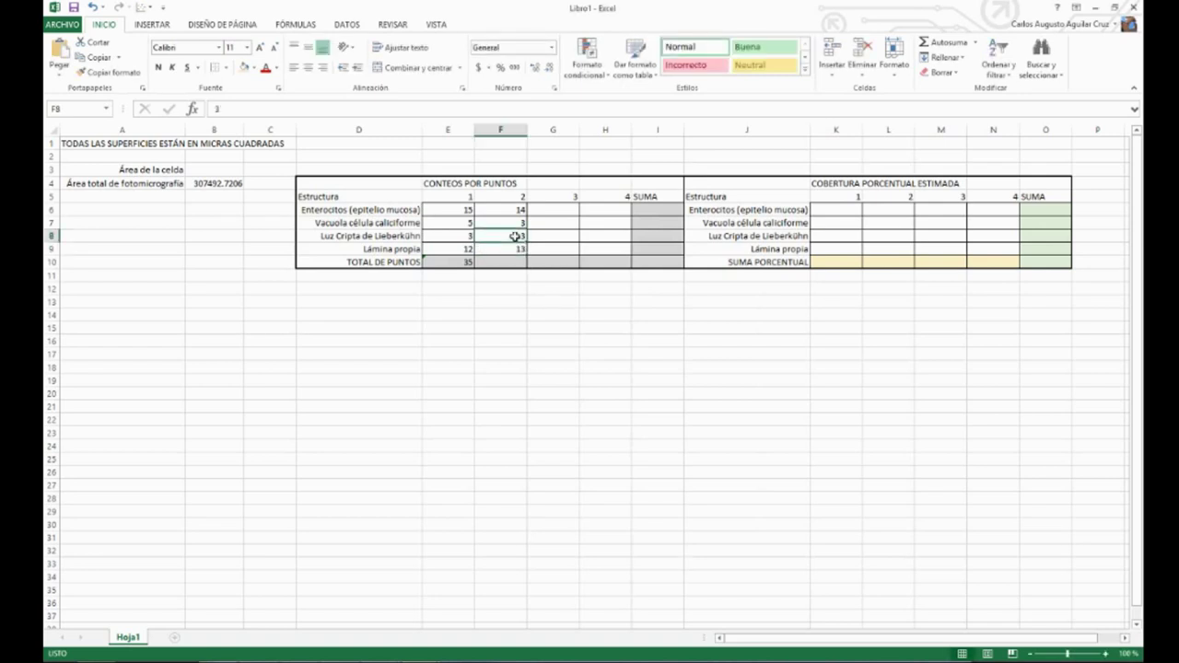
pyautogui.write('4')
pyautogui.click(500, 301)
# - Copy the TOTAL DE PUNTOS sum formula from E10 to F10 to total the second count column
pyautogui.click(543, 219)
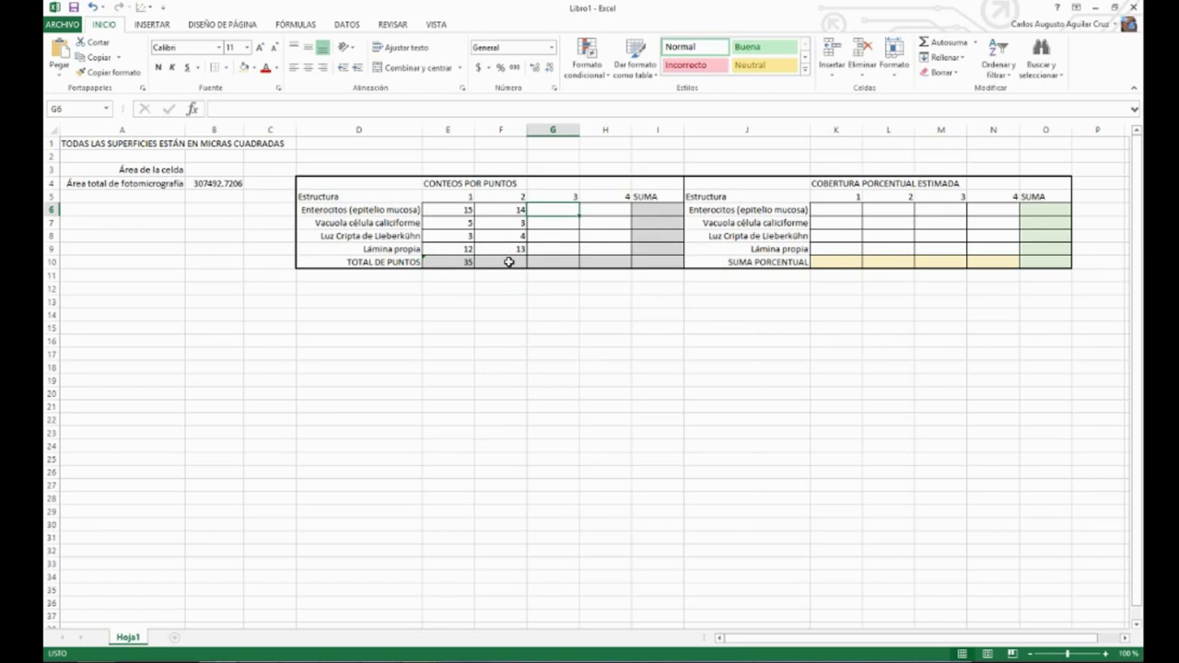
pyautogui.click(465, 262)
pyautogui.moveTo(475, 268); pyautogui.dragTo(516, 267)
pyautogui.click(516, 298)
pyautogui.click(515, 261)
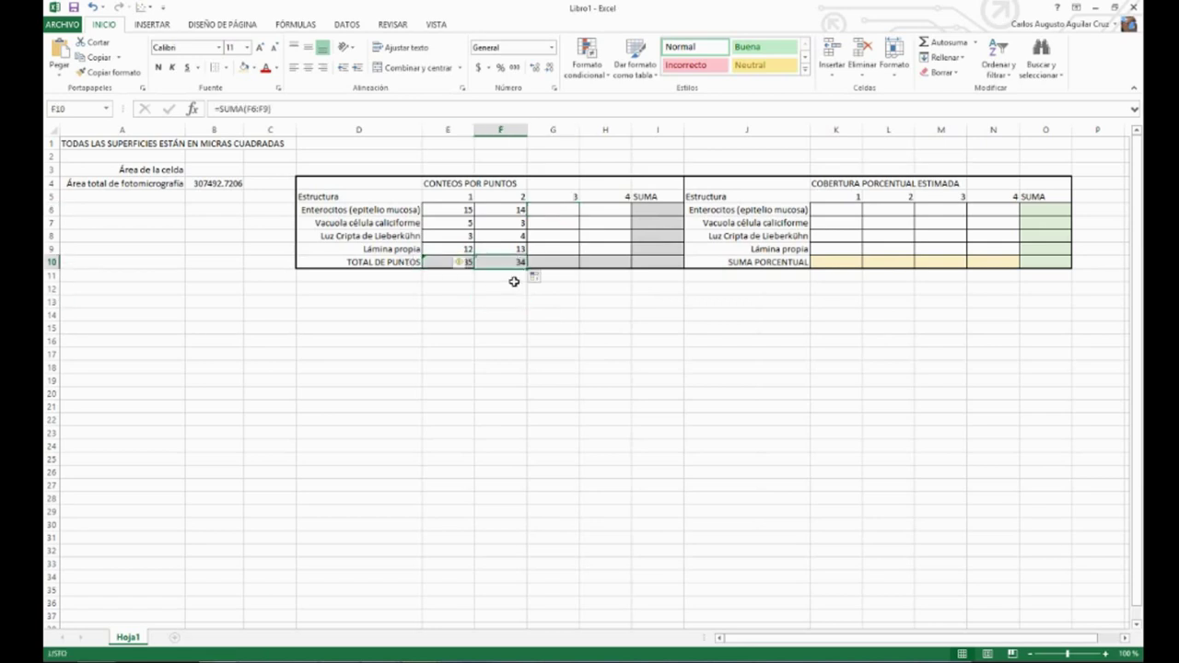
# - Recheck the crosses in the ImageJ image and set the second Luz Cripta de Lieberkühn count in F8 to 5
pyautogui.hotkey('alt', 'Tab')
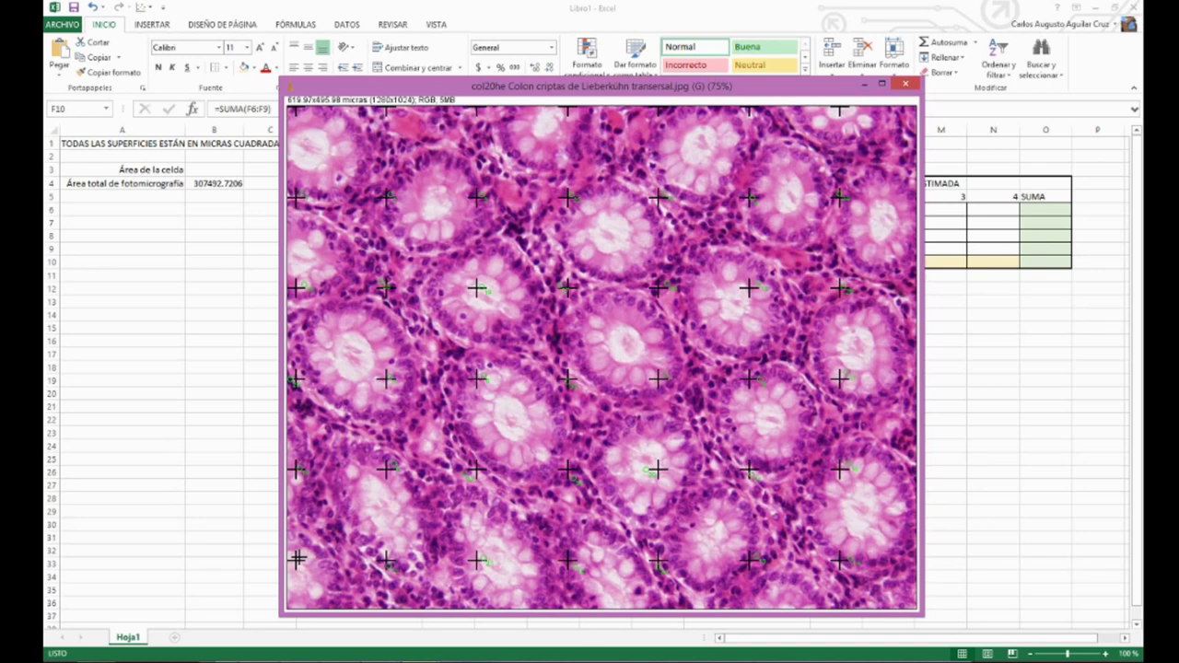
pyautogui.hotkey('alt', 'Tab')
pyautogui.click(505, 238)
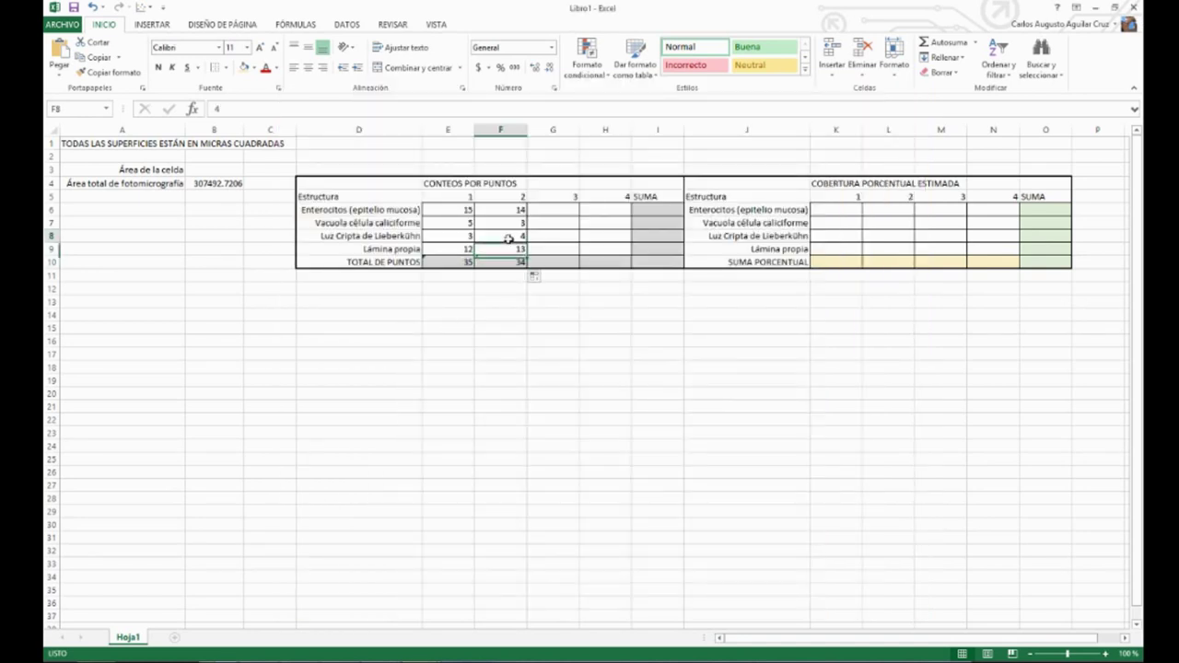
pyautogui.write('5')
pyautogui.click(537, 339)
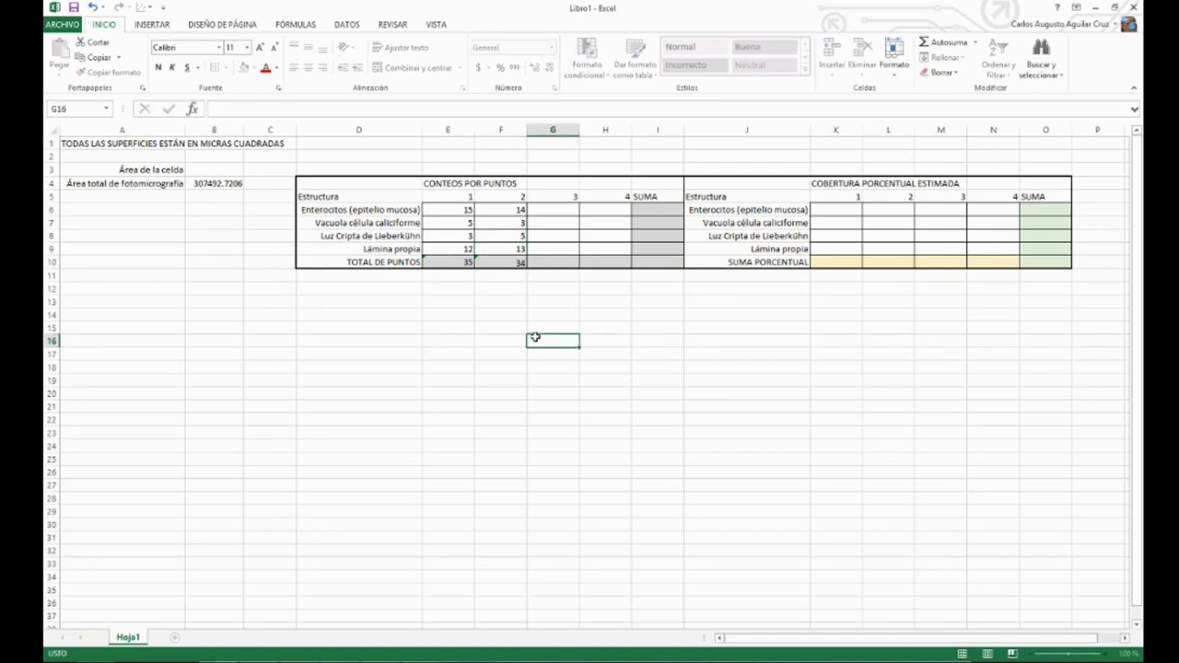
pyautogui.click(512, 261)
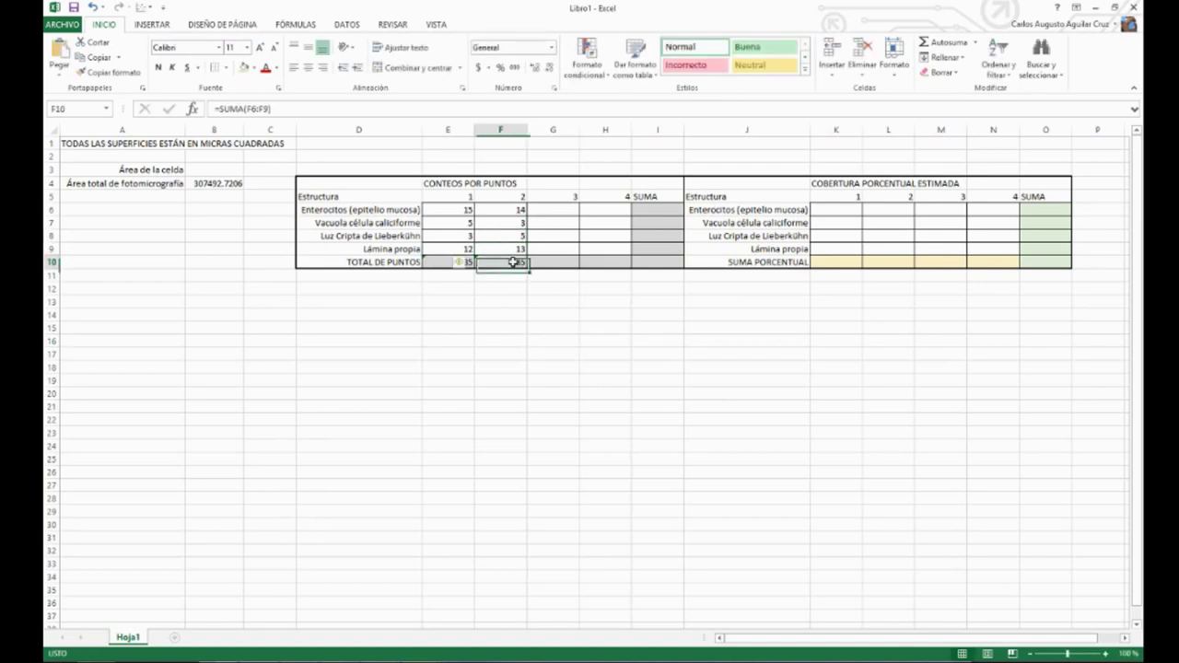
# - Select cell G6 for the third enterocyte count and clear the previous point marks from the ImageJ image
pyautogui.click(555, 210)
pyautogui.hotkey('alt', 'Tab')
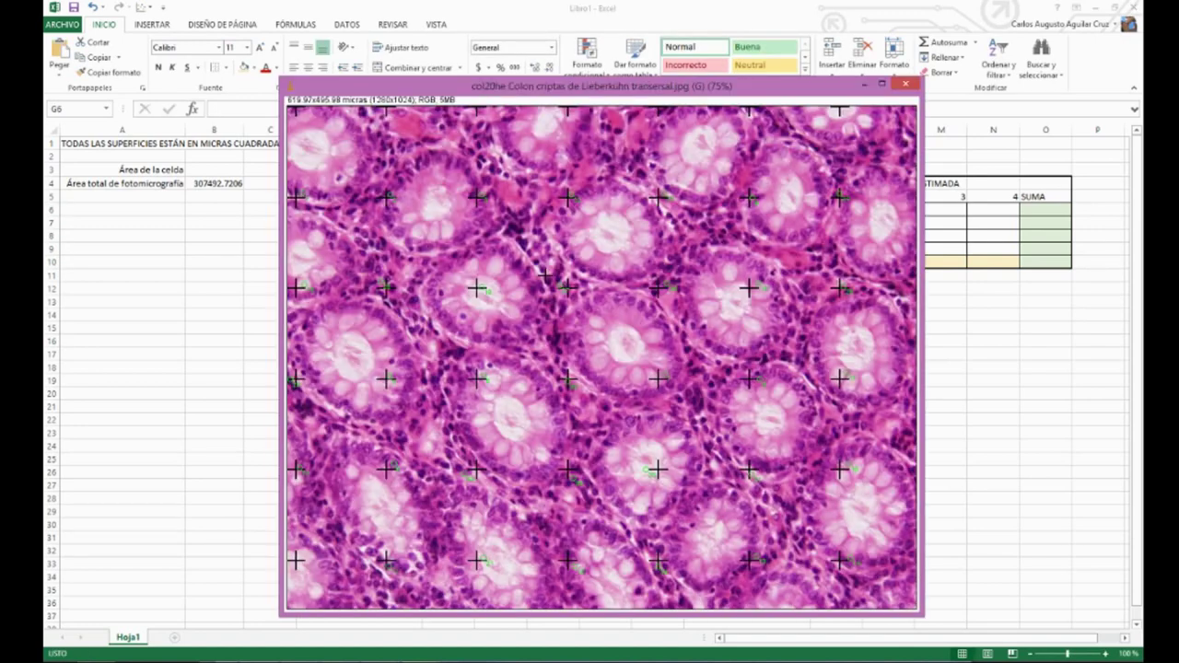
pyautogui.click(366, 627)
pyautogui.click(534, 43)
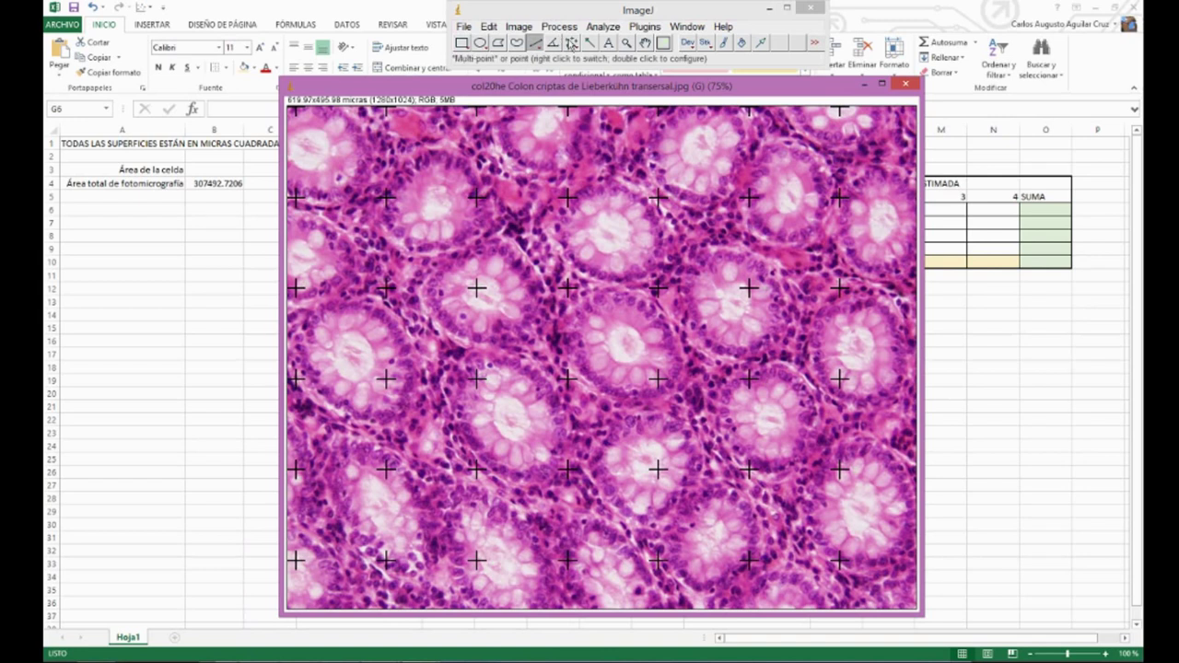
# - Overlay a new randomly offset grid of bold black crosses with 8000 square microns per point on the micrograph
pyautogui.click(601, 26)
pyautogui.moveTo(649, 272)
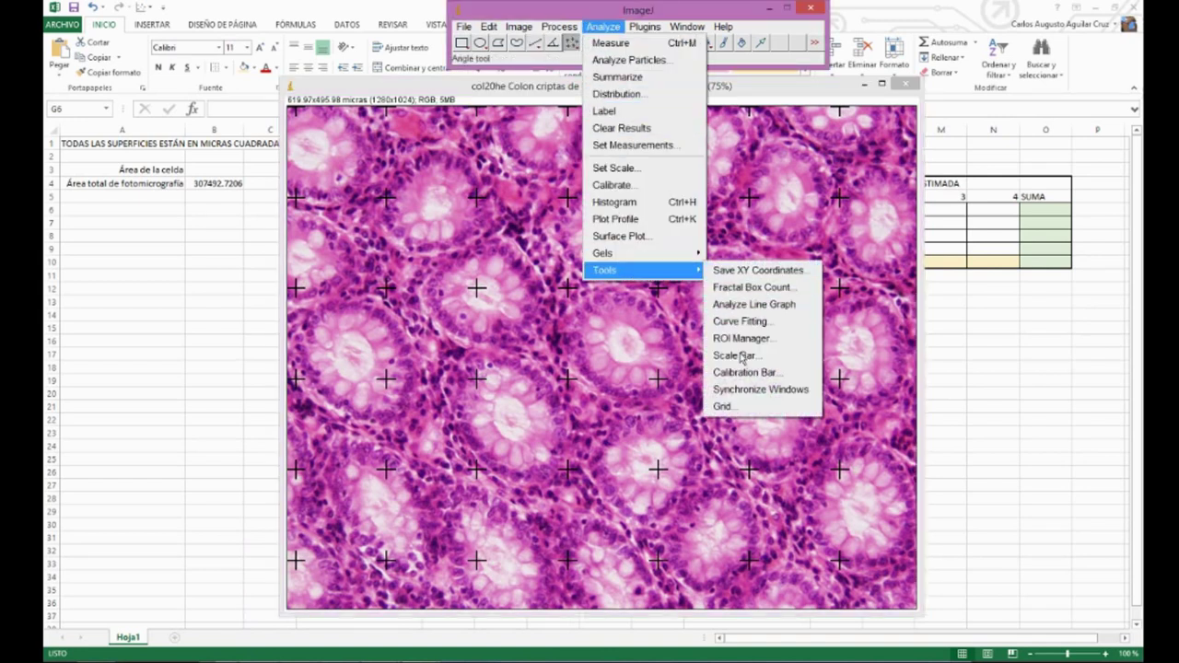
pyautogui.click(722, 406)
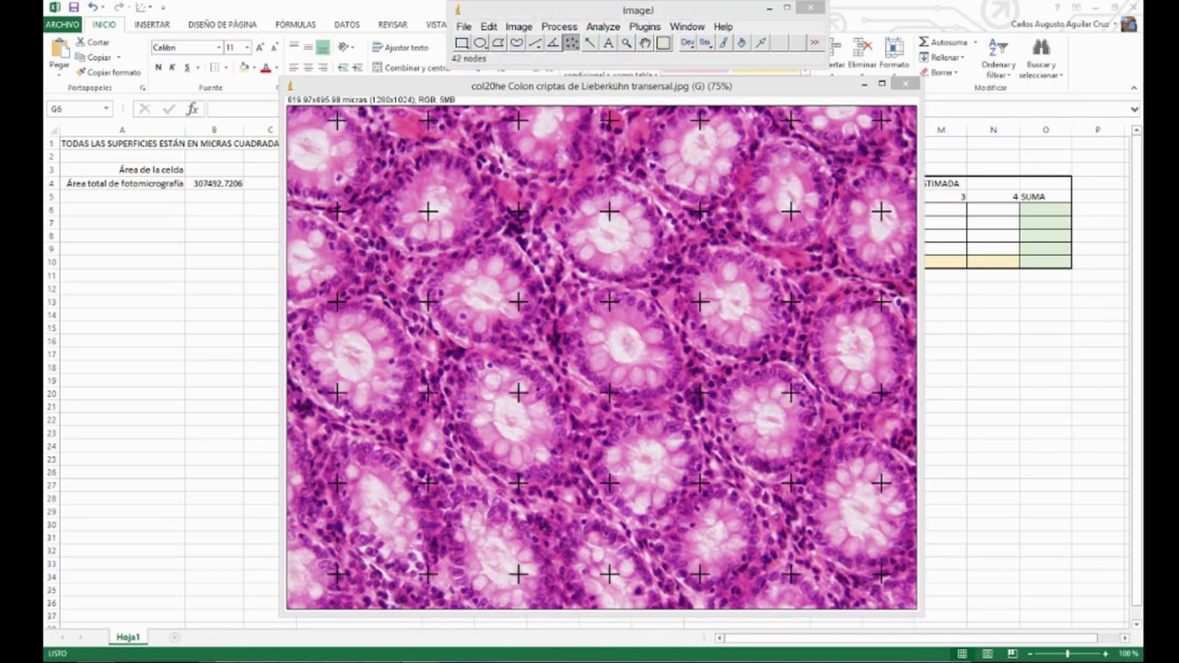
pyautogui.moveTo(158, 92); pyautogui.dragTo(246, 98)
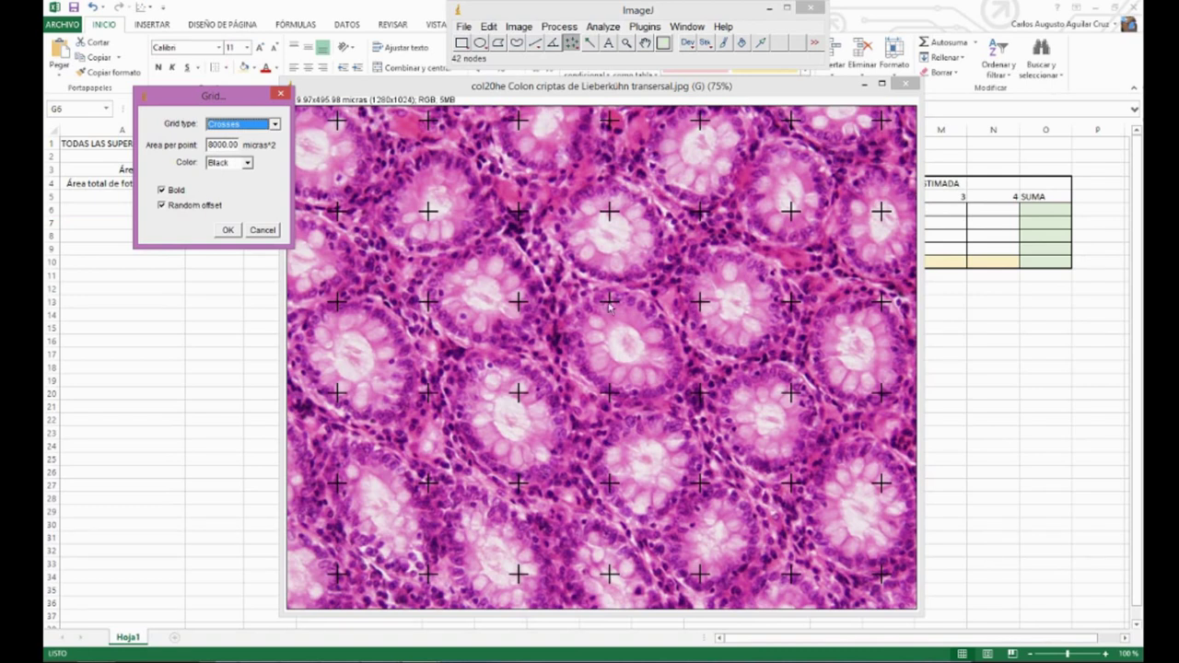
pyautogui.doubleClick(210, 206)
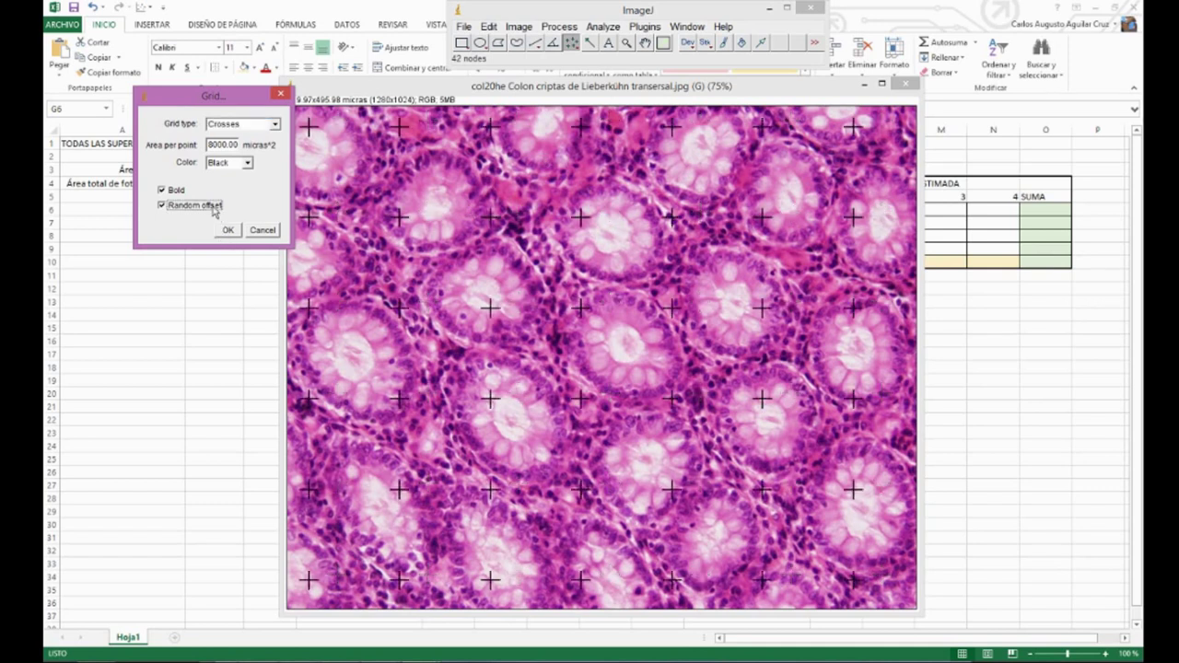
pyautogui.click(228, 231)
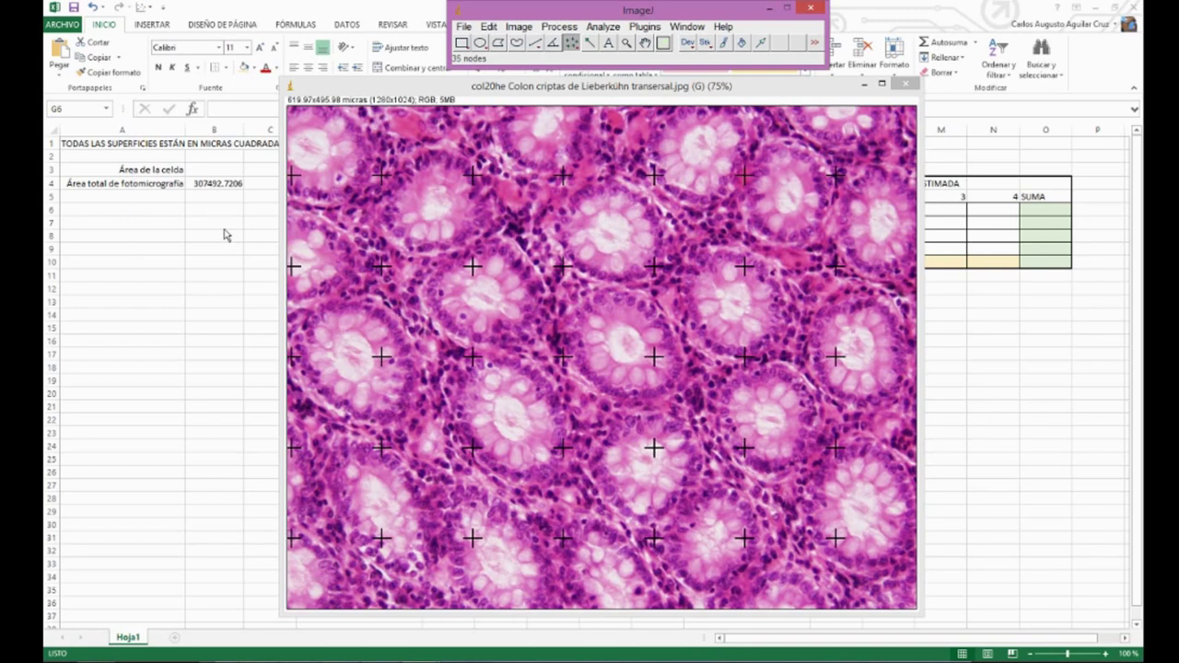
# - Mark the crosses of the third grid that fall on enterocytes of the mucosal epithelium
pyautogui.moveTo(340, 99)
pyautogui.mouseDown()
pyautogui.moveTo(357, 243)
pyautogui.moveTo(336, 94)
pyautogui.mouseUp()
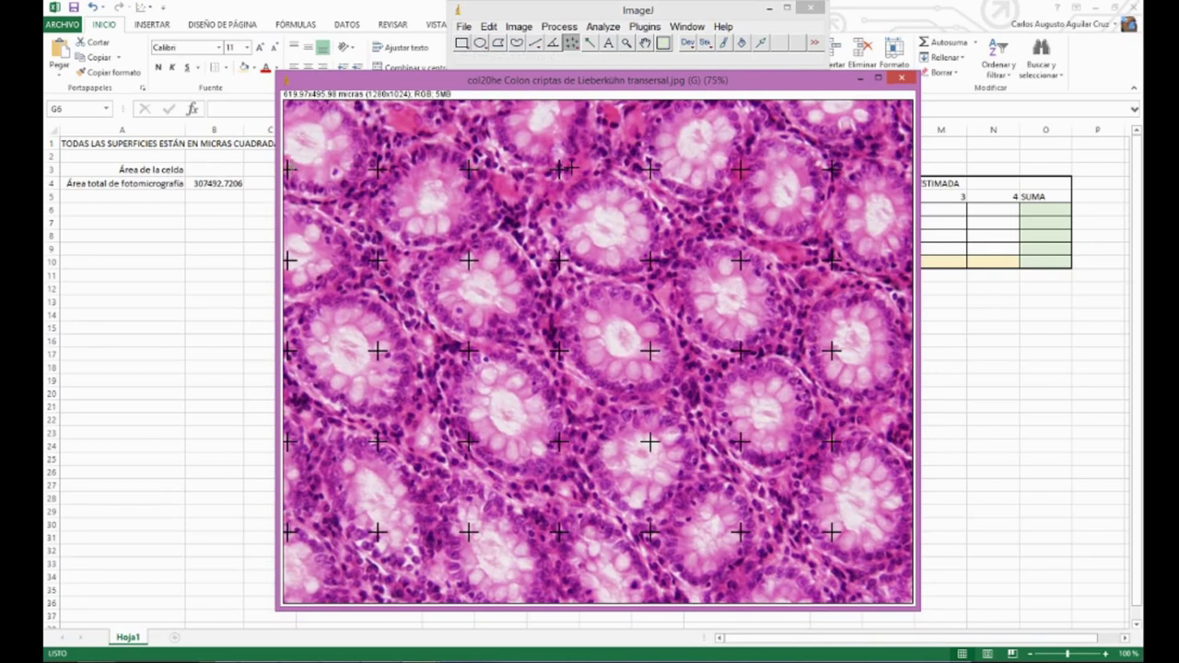
pyautogui.click(654, 168)
pyautogui.click(746, 256)
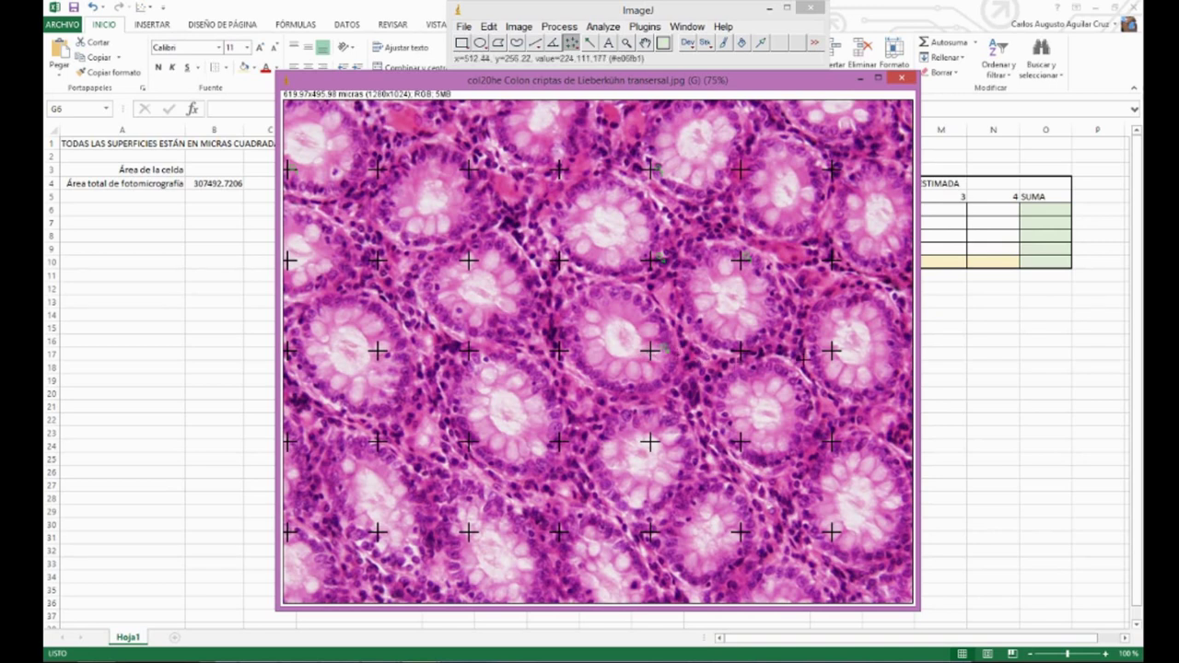
pyautogui.click(840, 349)
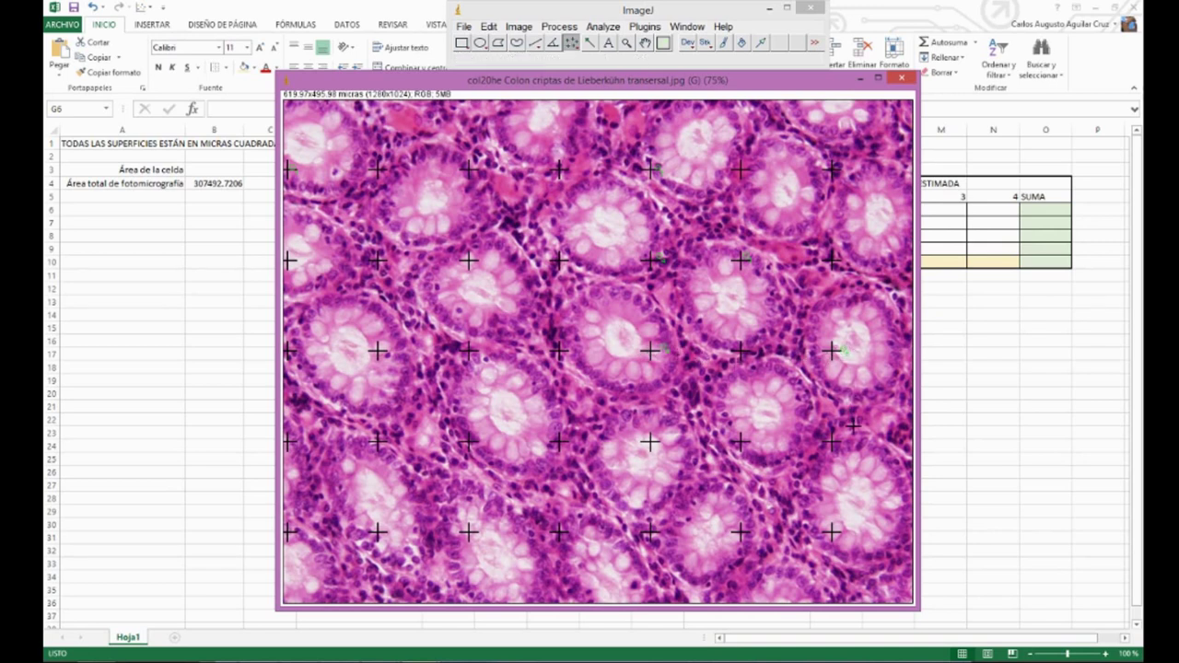
pyautogui.click(748, 434)
pyautogui.click(477, 444)
pyautogui.click(291, 447)
pyautogui.click(294, 532)
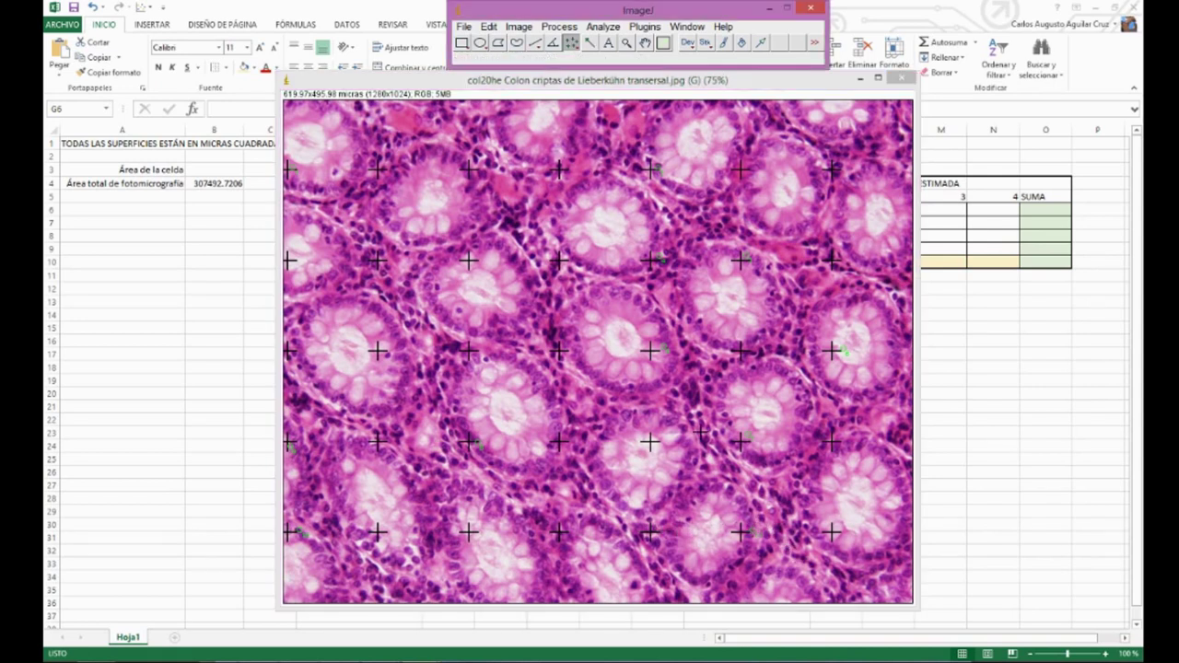
# - Enter 11 as the third Enterocitos (epitelio mucosa) count in Excel cell G6 and minimize the workbook to reveal the image
pyautogui.click(252, 302)
pyautogui.click(560, 214)
pyautogui.write('11')
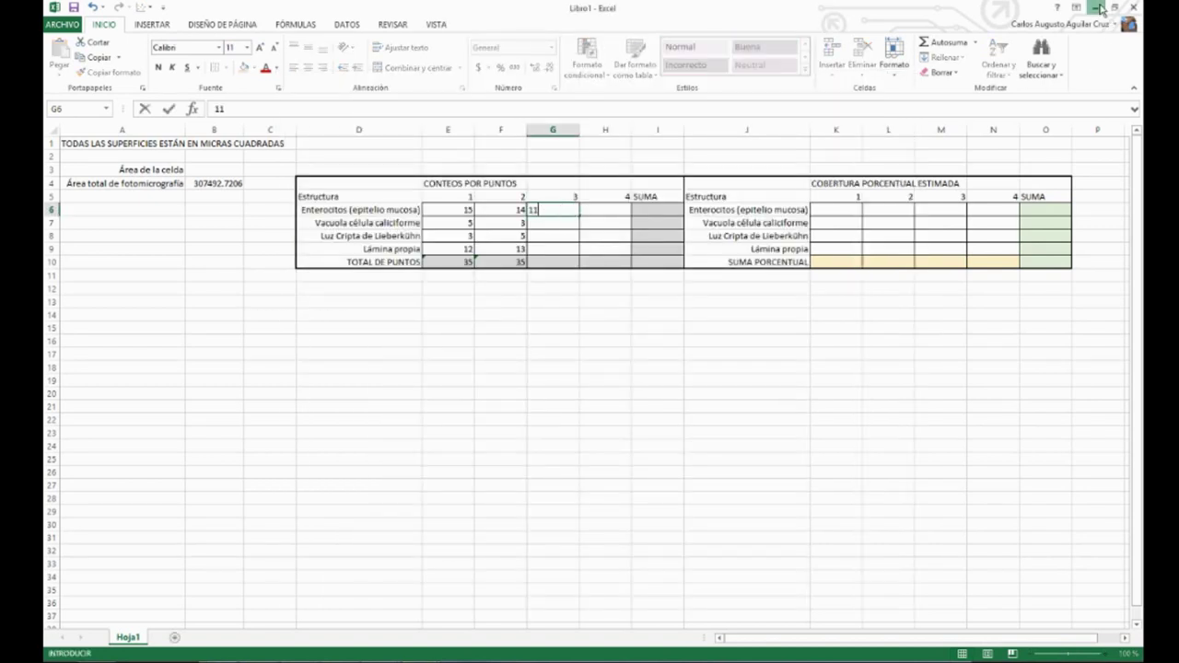
pyautogui.click(1099, 8)
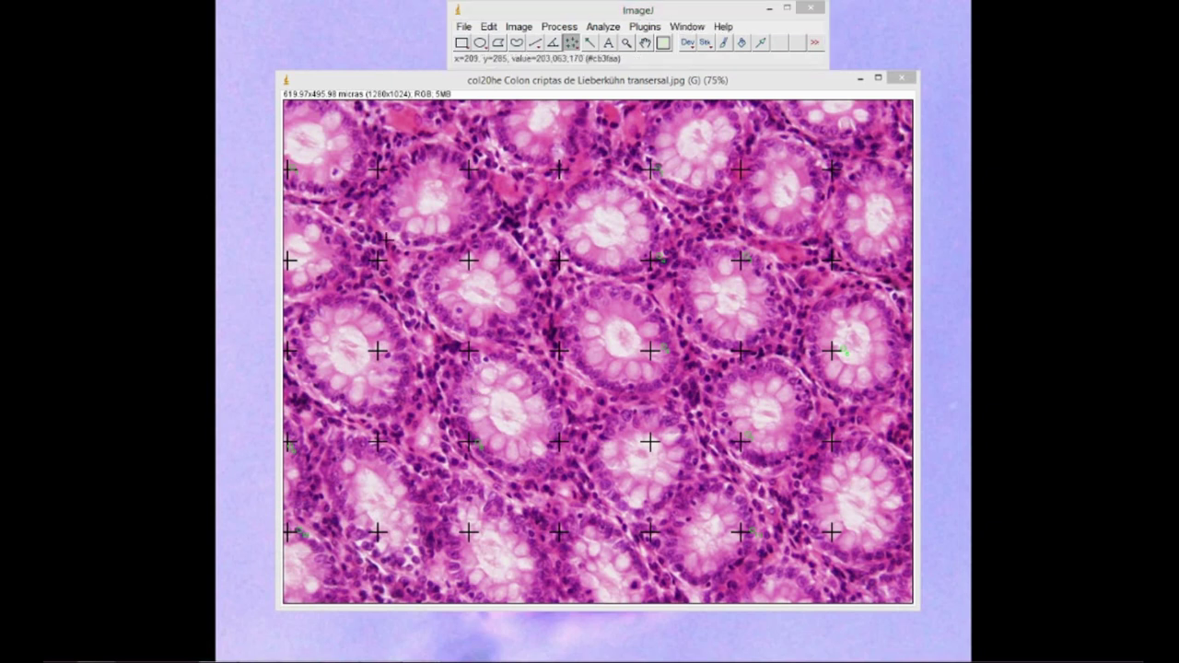
# - Mark the third grid's crosses on goblet cell vacuoles and enter 4 as the Vacuola célula caliciforme count in Excel cell G7
pyautogui.hotkey('alt', 'Tab')
pyautogui.hotkey('alt', 'Tab')
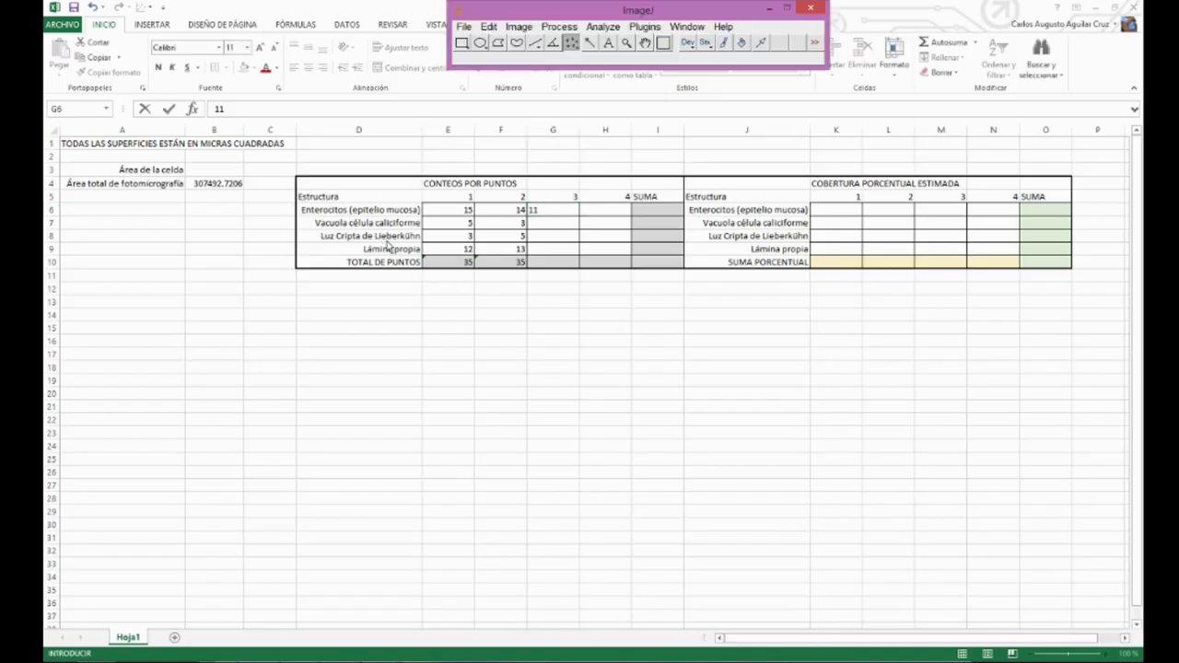
pyautogui.click(470, 581)
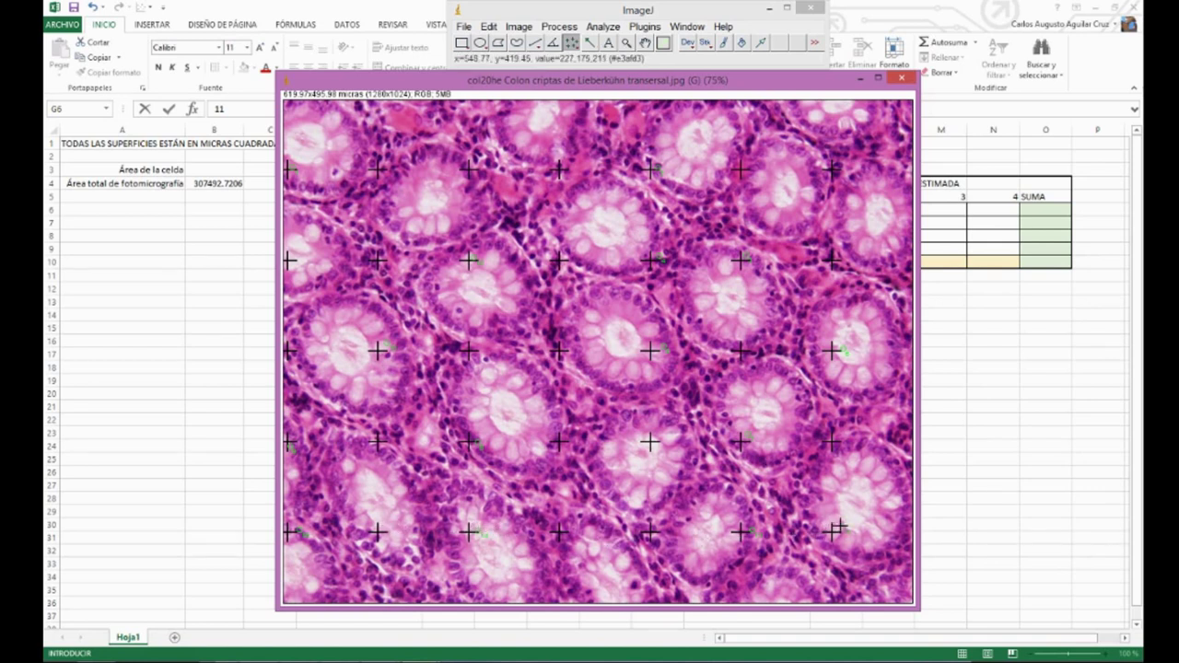
pyautogui.click(235, 346)
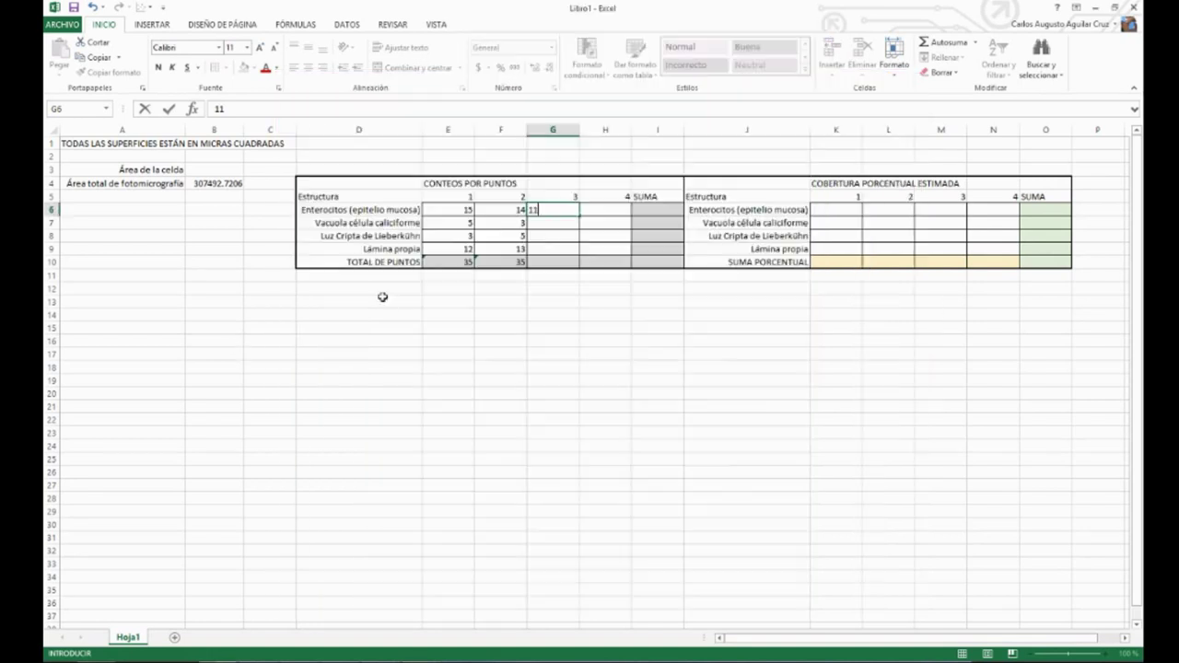
pyautogui.click(545, 223)
pyautogui.write('4')
pyautogui.press('Return')
# - Mark the third grid's crosses on the crypt lumens and enter 3 as the Luz Cripta de Lieberkühn count in G8
pyautogui.moveTo(422, 660)
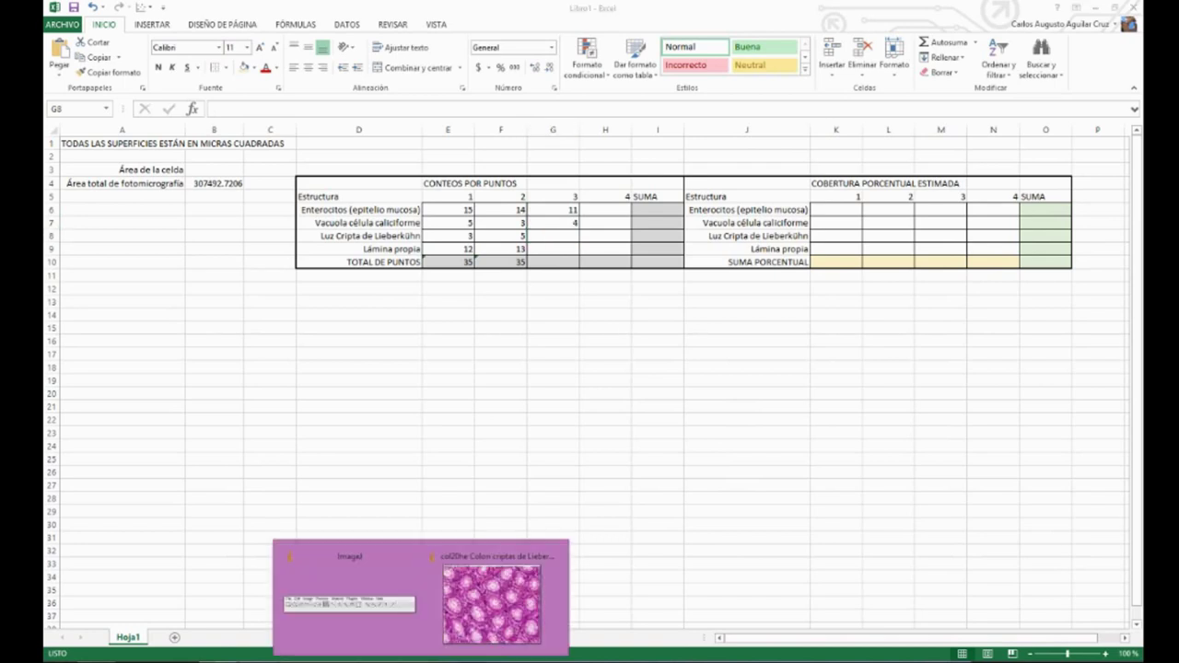
pyautogui.click(457, 611)
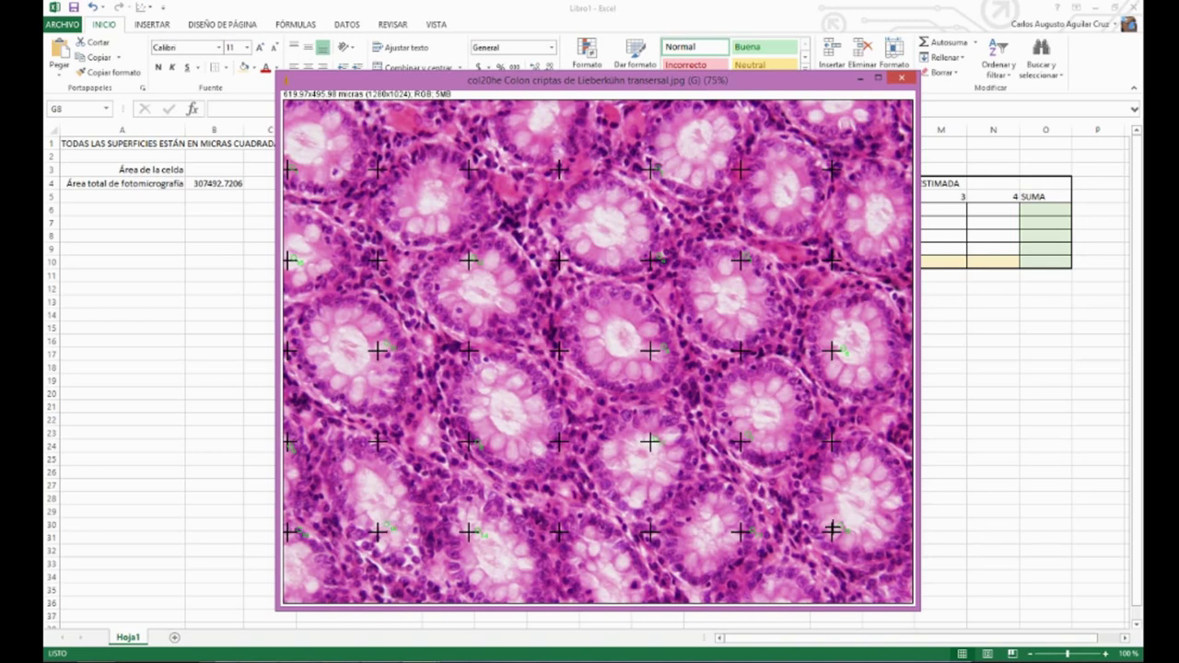
pyautogui.hotkey('alt', 'Tab')
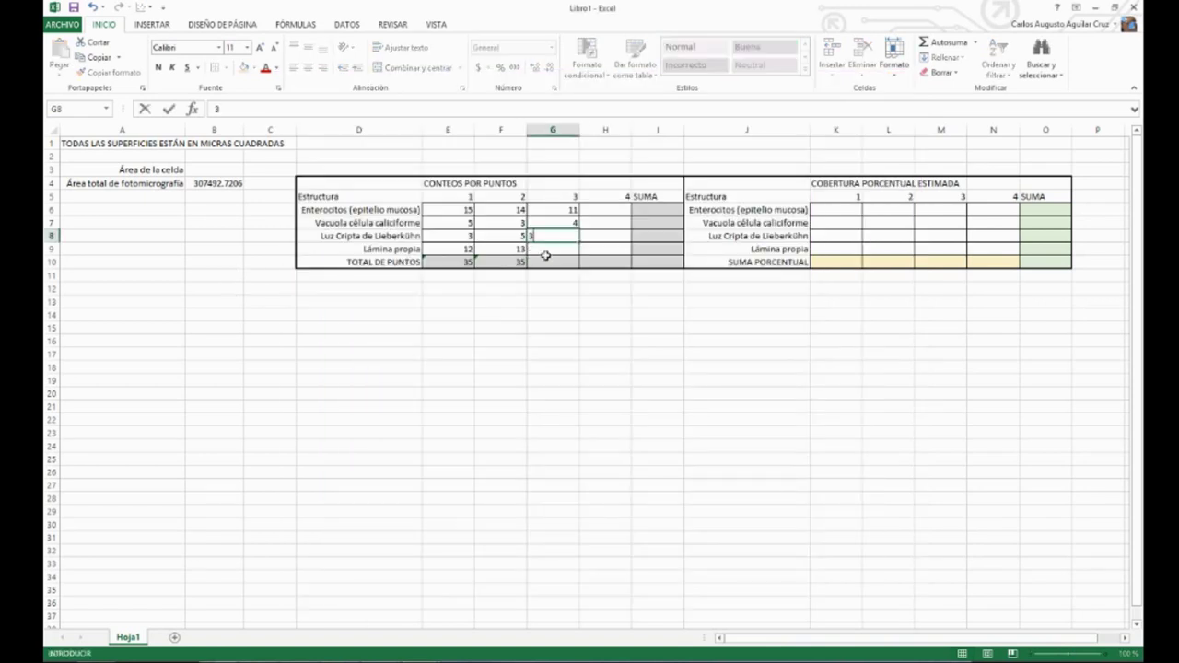
pyautogui.write('3')
pyautogui.press('Return')
# - Return to the ImageJ micrograph and mark the third grid's remaining crosses that fall on the lamina propria
pyautogui.hotkey('alt', 'Tab')
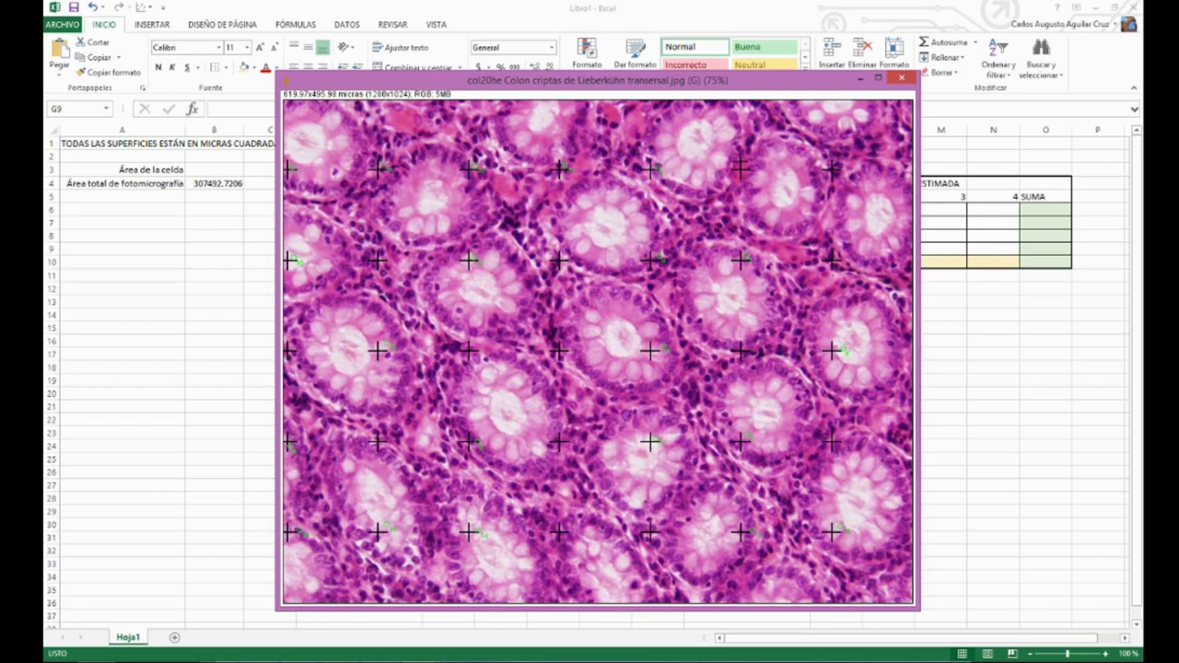
pyautogui.click(843, 165)
pyautogui.click(469, 350)
pyautogui.click(664, 350)
pyautogui.click(562, 450)
pyautogui.click(565, 534)
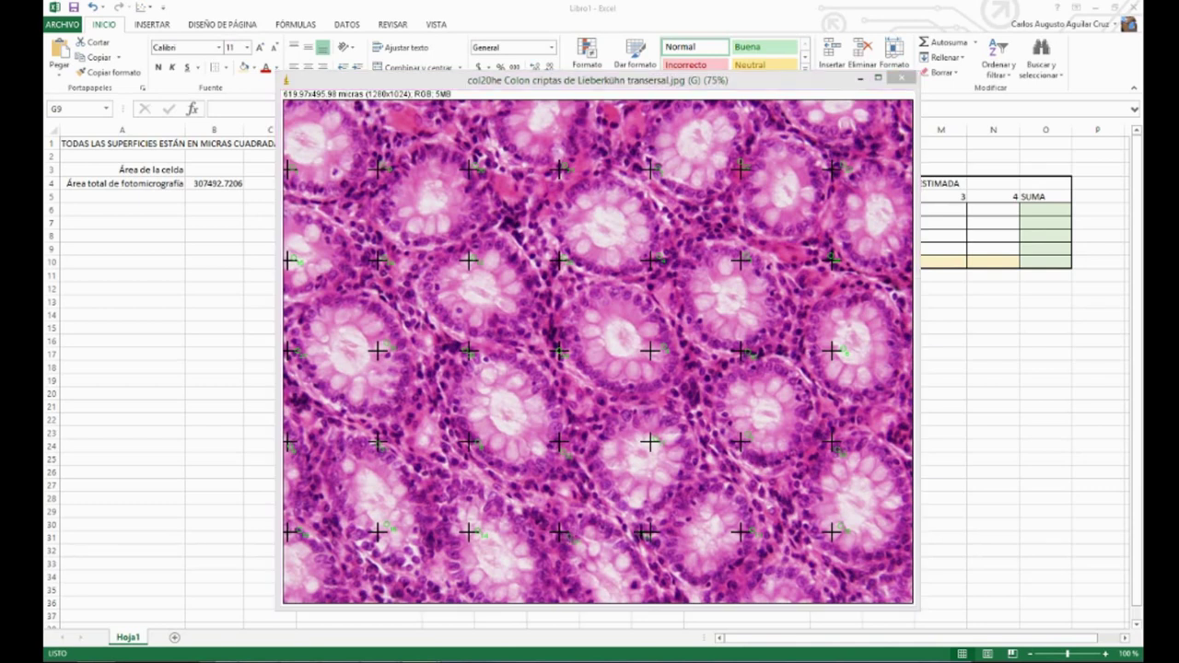
# - Enter 17 as the third Lámina propia count in Excel cell G9 and select H6 for the fourth enterocyte count
pyautogui.hotkey('alt', 'Tab')
pyautogui.write('17')
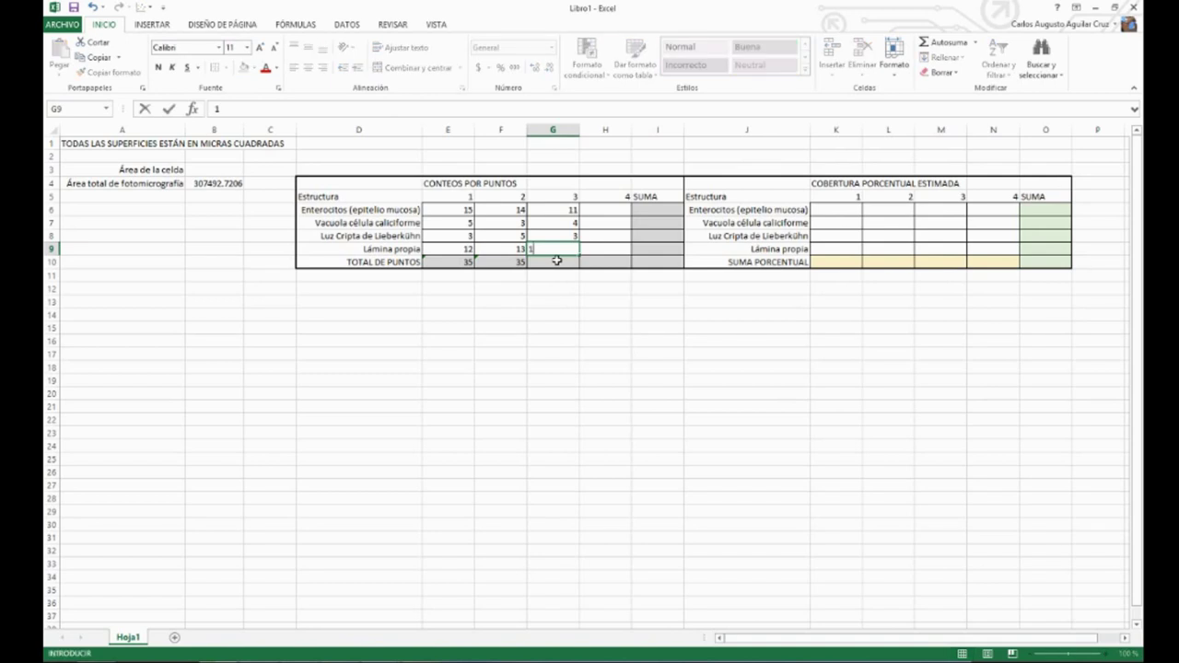
pyautogui.click(559, 286)
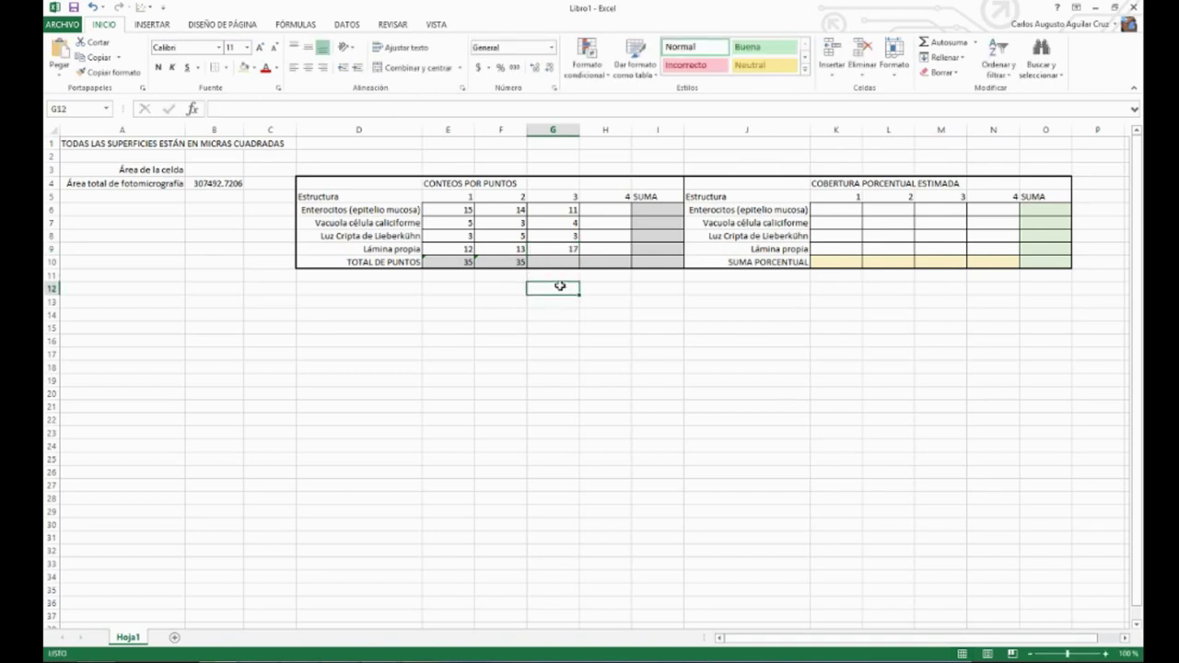
pyautogui.click(595, 213)
# - Overlay a fourth, newly randomly offset grid of black crosses on the ImageJ micrograph
pyautogui.hotkey('alt', 'Tab')
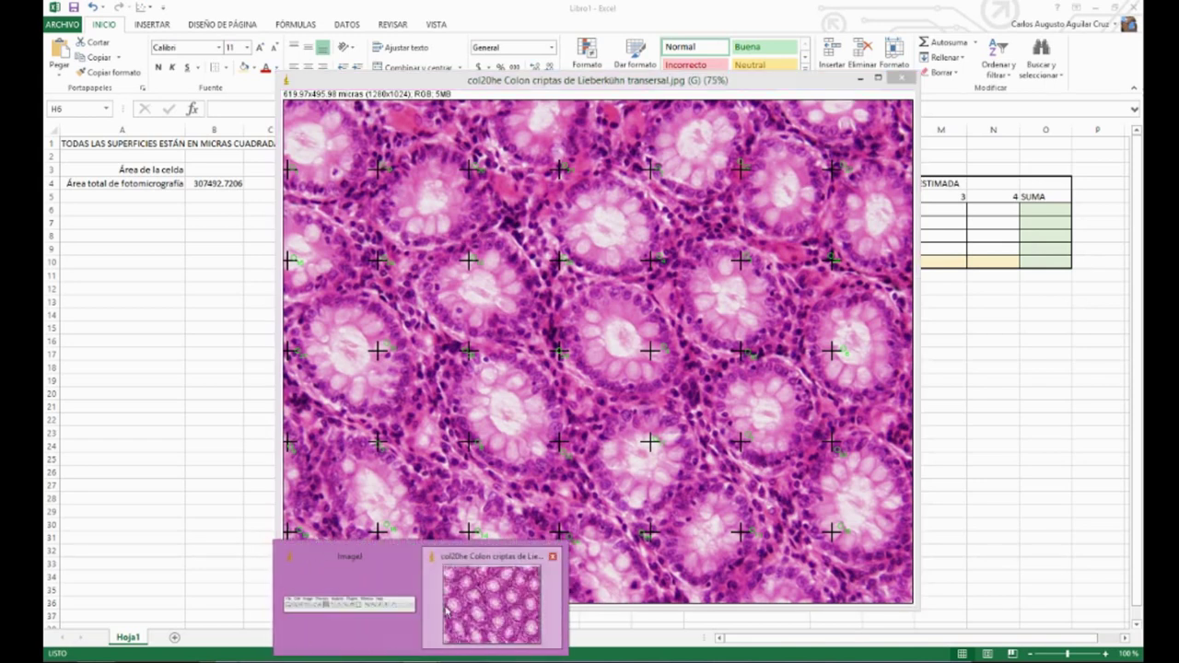
pyautogui.click(390, 599)
pyautogui.click(559, 25)
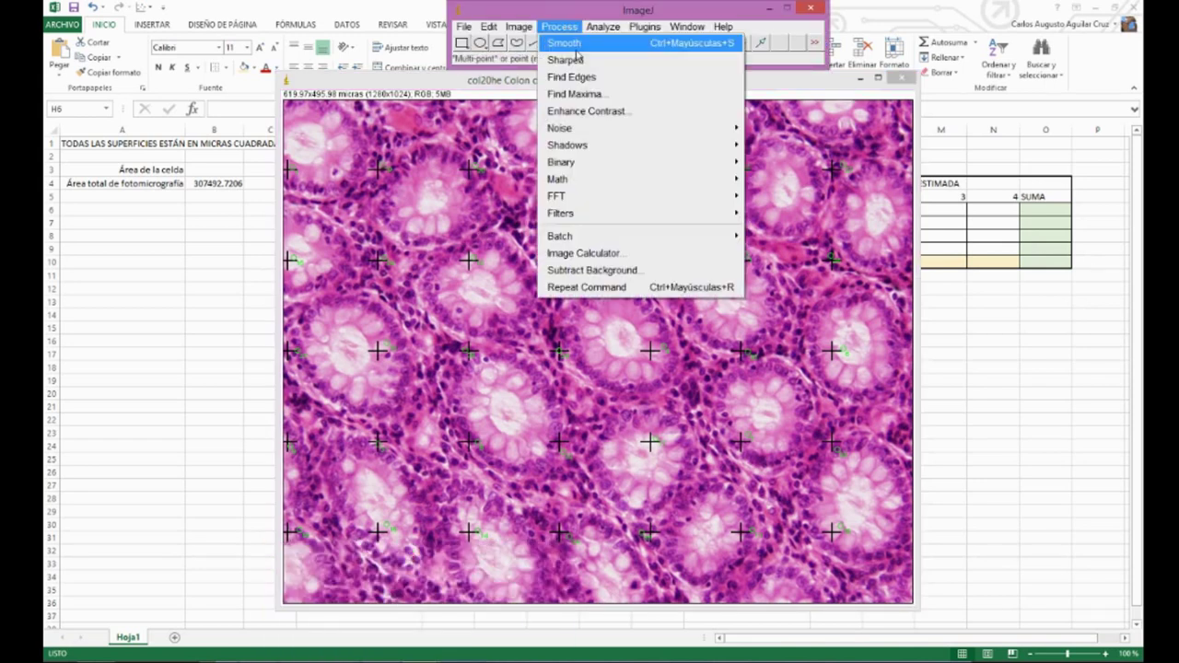
pyautogui.click(603, 25)
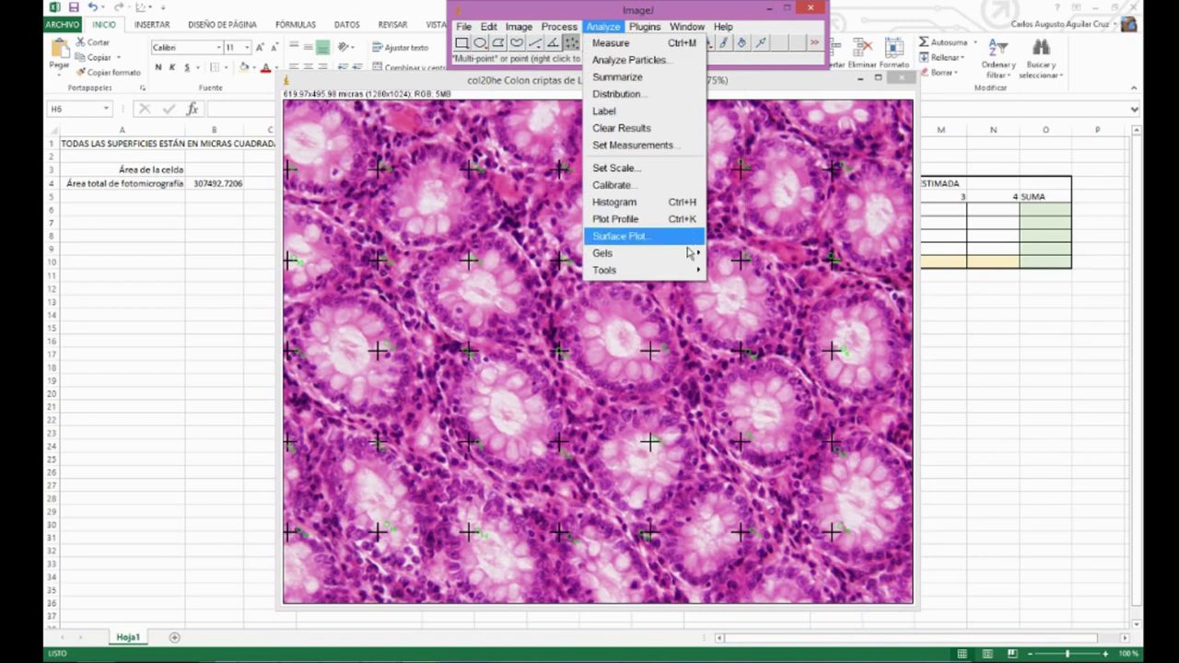
pyautogui.moveTo(698, 279)
pyautogui.click(751, 405)
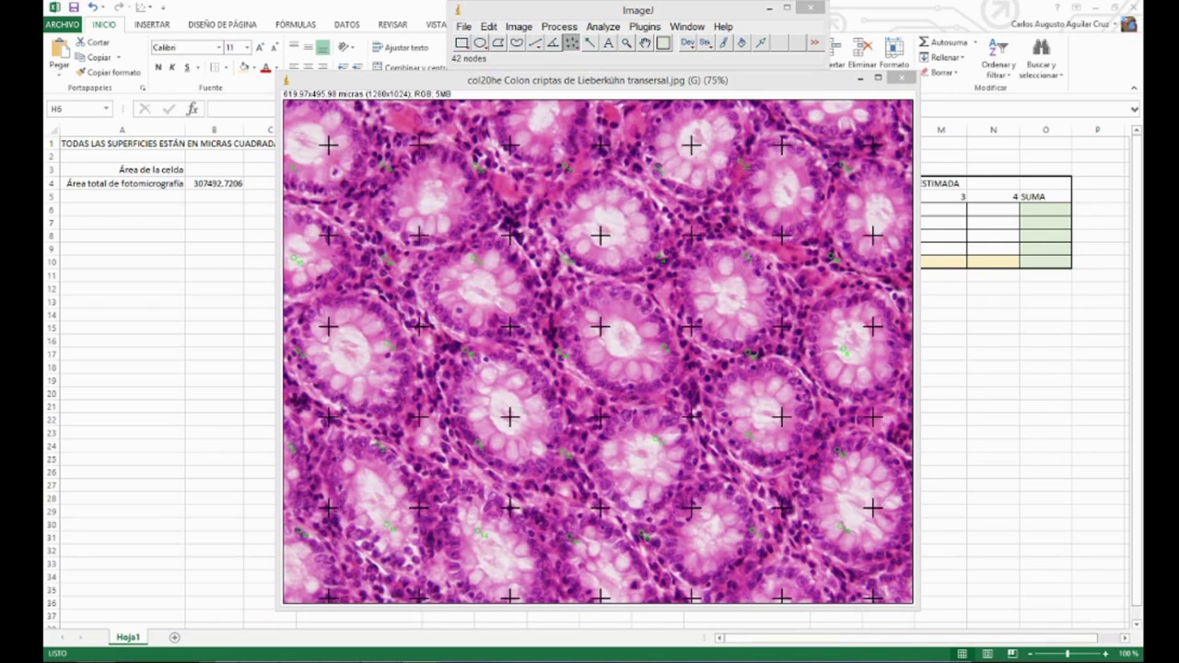
pyautogui.press('Return')
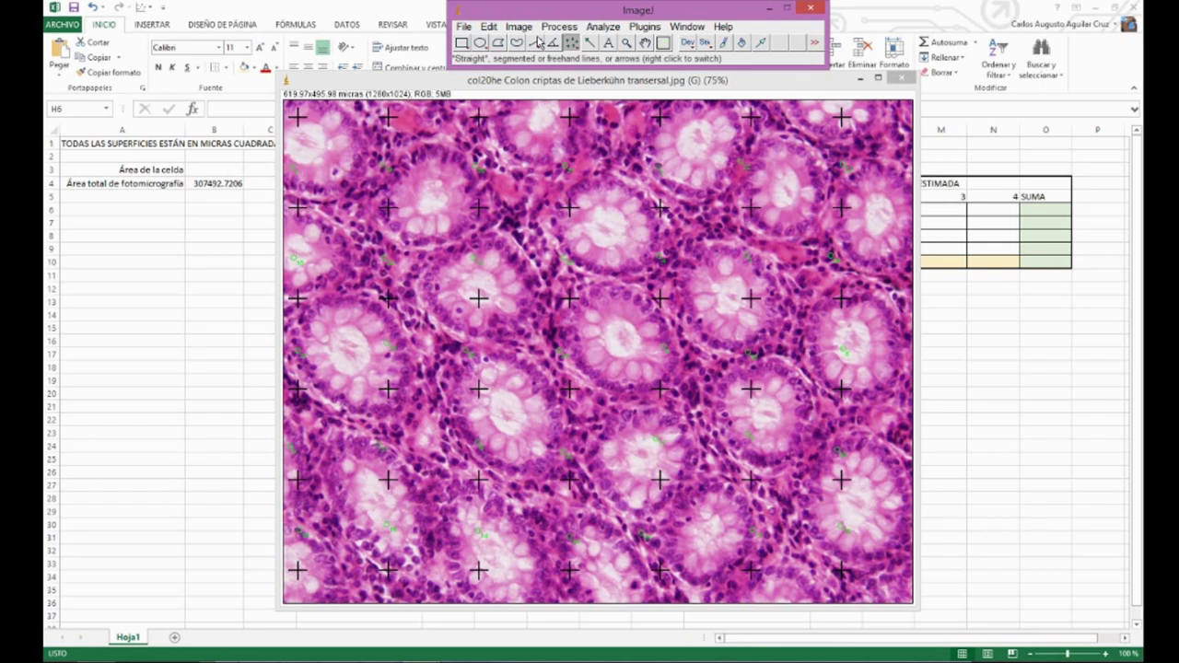
# - Clear the old point marks and mark the fourth grid's crosses on enterocytes with the Multi-point tool
pyautogui.click(537, 42)
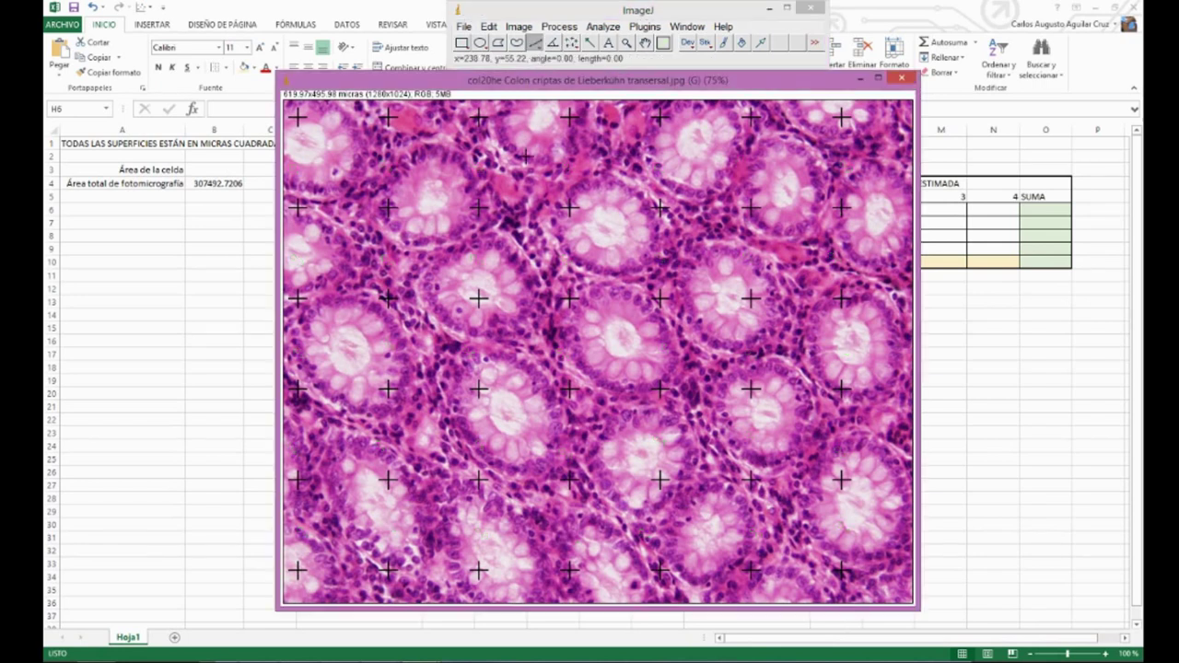
pyautogui.click(572, 42)
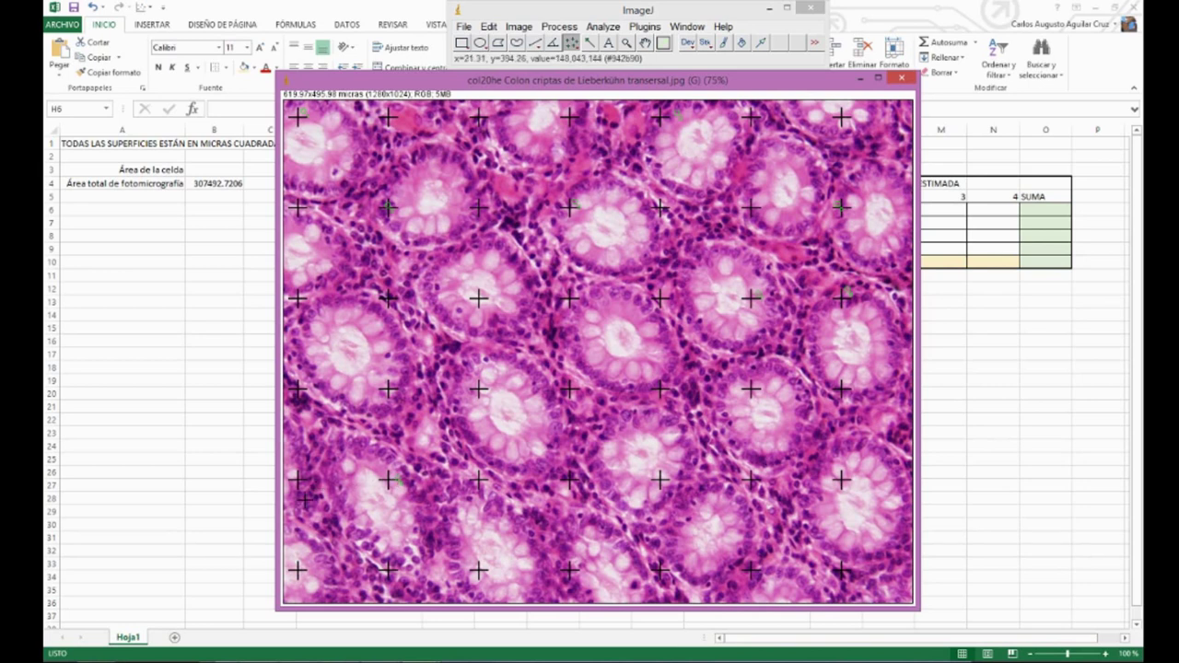
pyautogui.click(402, 571)
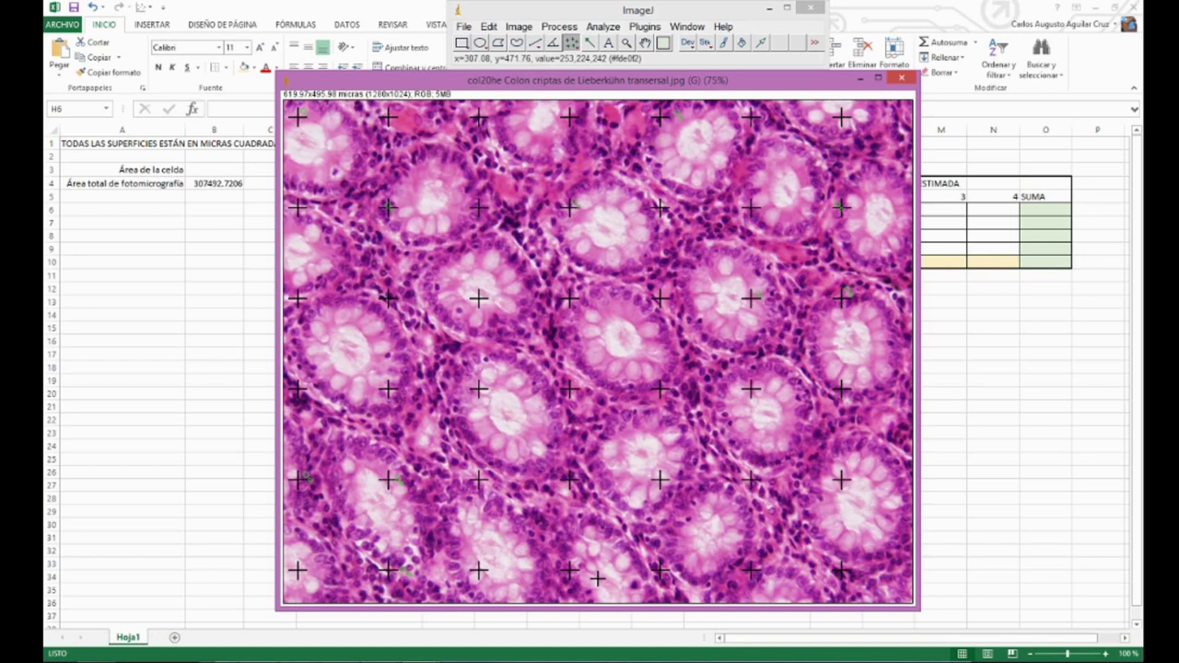
pyautogui.click(570, 572)
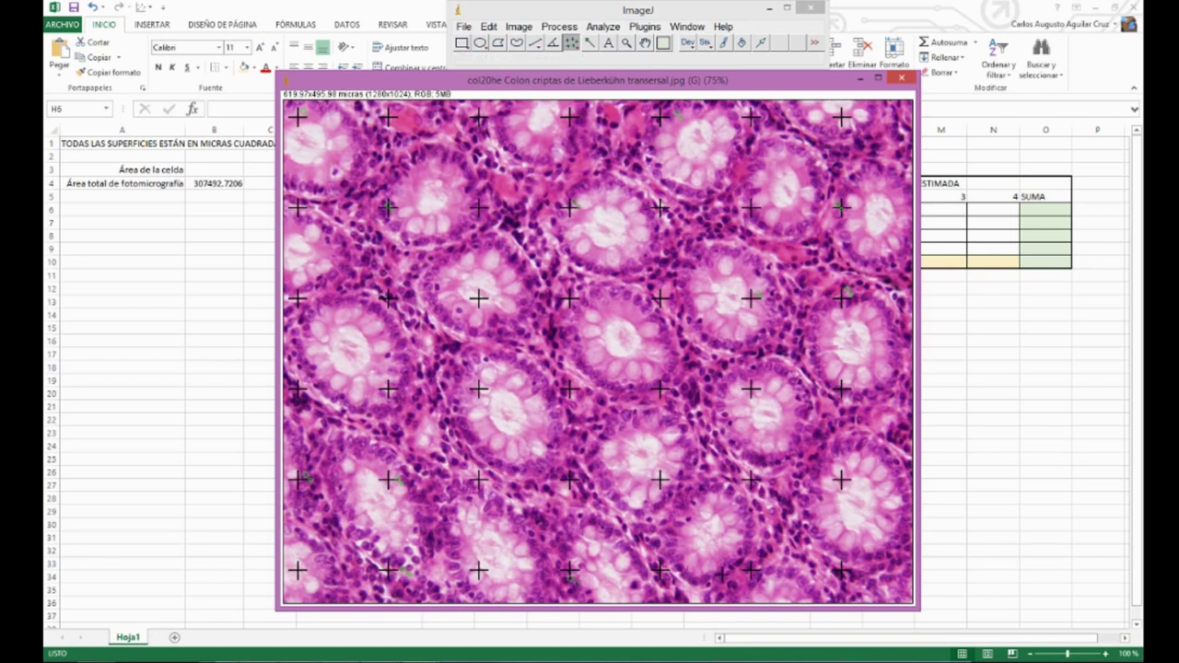
# - Enter 11 as the fourth Enterocitos (epitelio mucosa) count in Excel cell H6 and select H7
pyautogui.hotkey('alt', 'Tab')
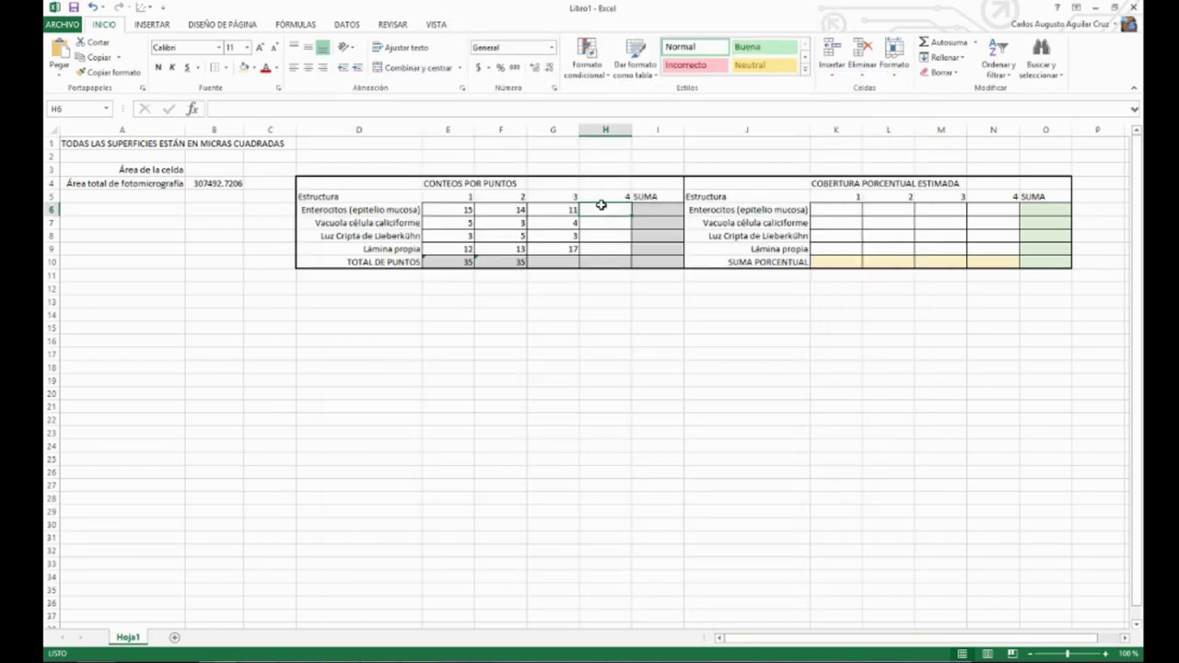
pyautogui.write('11')
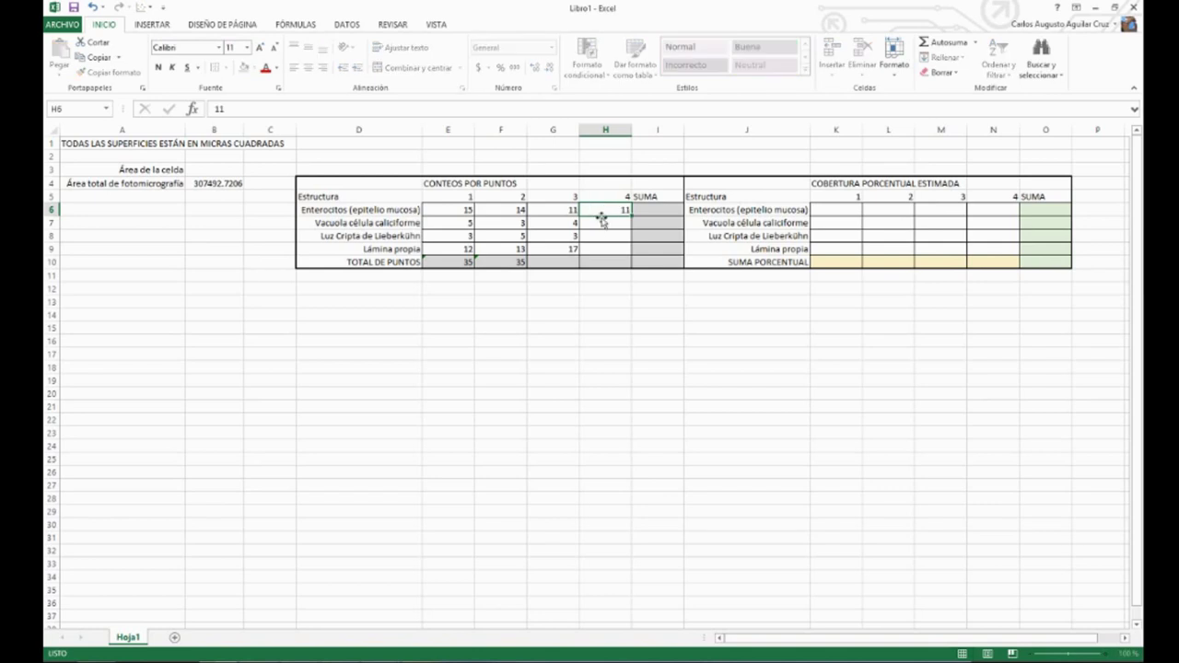
pyautogui.click(604, 222)
# - Return to the ImageJ micrograph and mark the fourth grid's crosses that fall on goblet cell vacuoles
pyautogui.hotkey('alt', 'Tab')
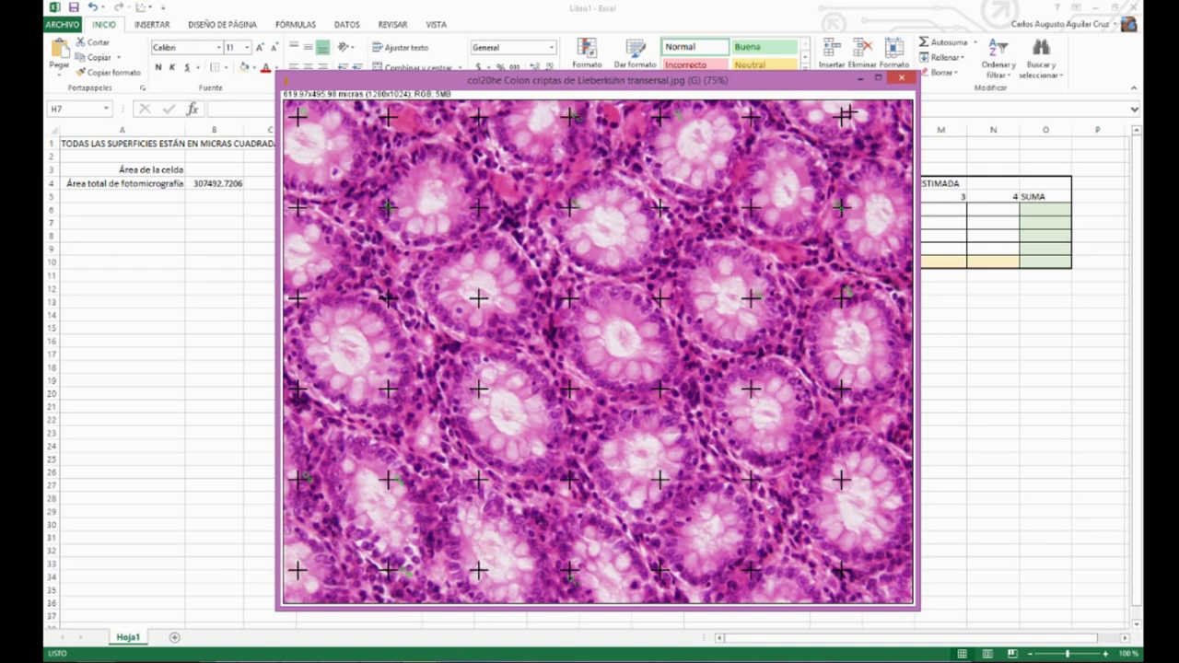
pyautogui.click(857, 113)
pyautogui.click(763, 206)
pyautogui.click(754, 387)
pyautogui.click(488, 385)
pyautogui.click(380, 387)
pyautogui.click(663, 477)
pyautogui.click(847, 477)
# - Enter 9 as the fourth Vacuola célula caliciforme count in Excel cell H7
pyautogui.click(252, 421)
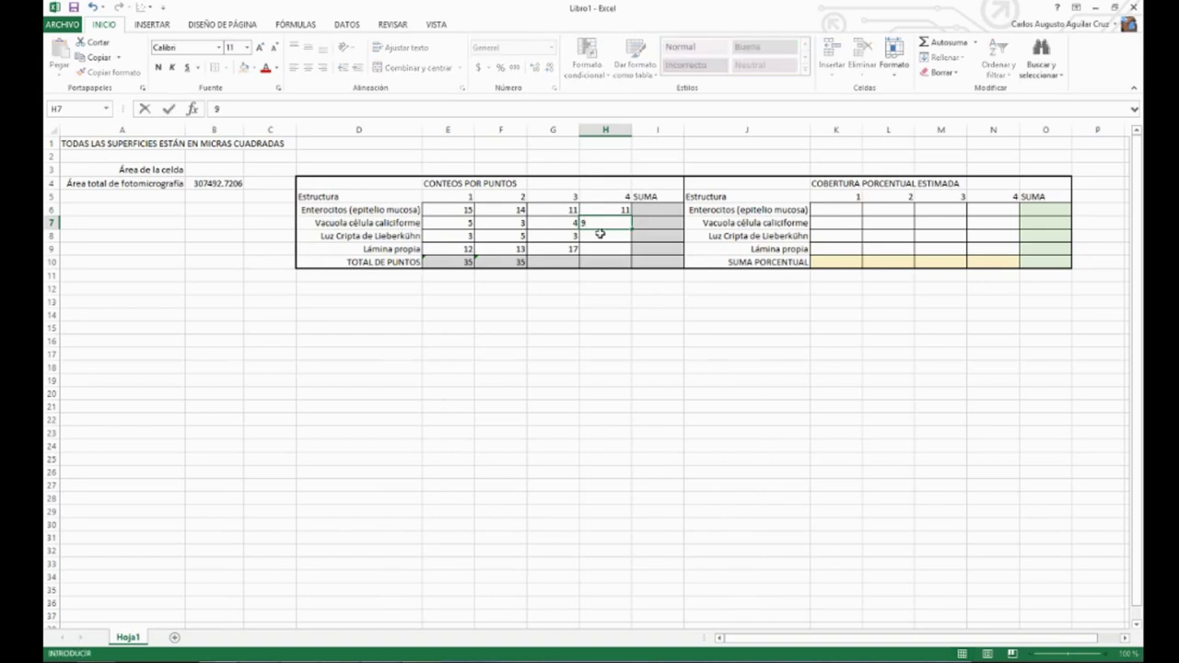
pyautogui.write('9')
pyautogui.press('Return')
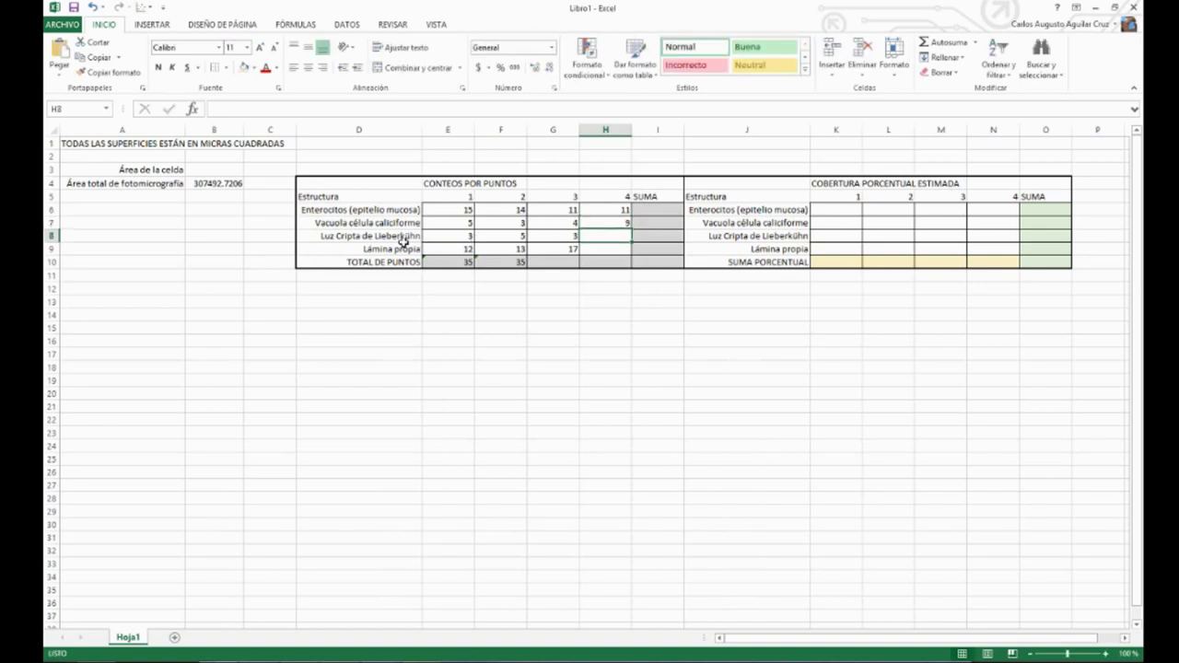
# - Mark the fourth grid's crosses on the crypt lumens and enter 3 as the Luz Cripta de Lieberkühn count in H8
pyautogui.hotkey('alt', 'Tab')
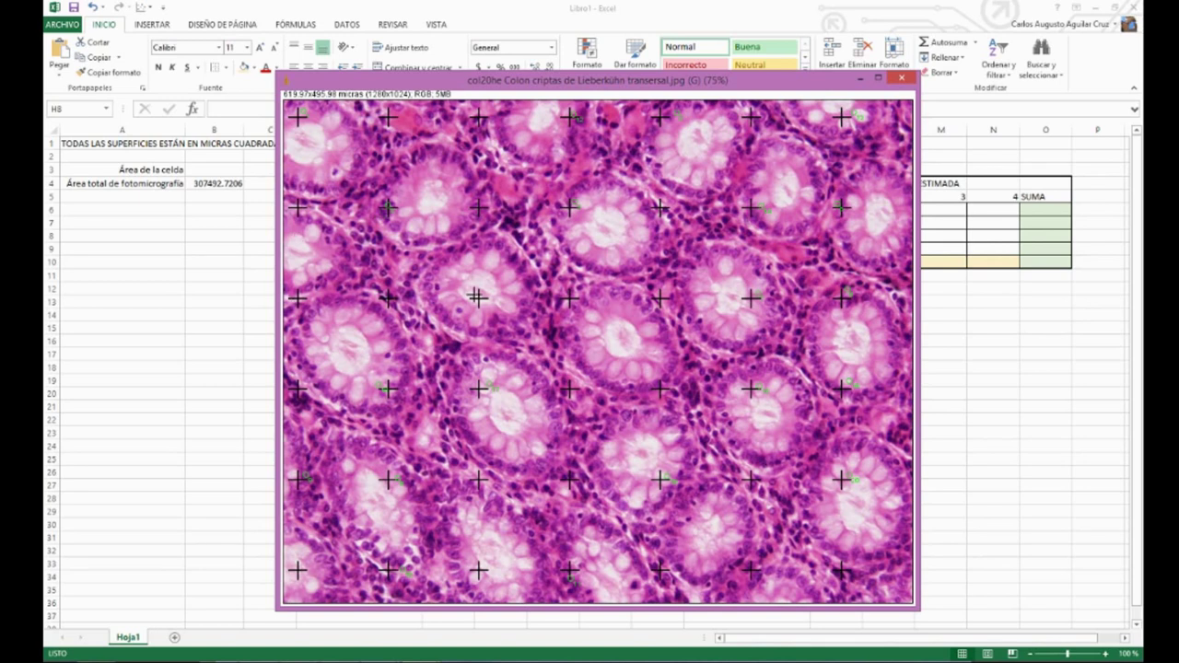
pyautogui.click(482, 295)
pyautogui.click(483, 565)
pyautogui.hotkey('alt', 'Tab')
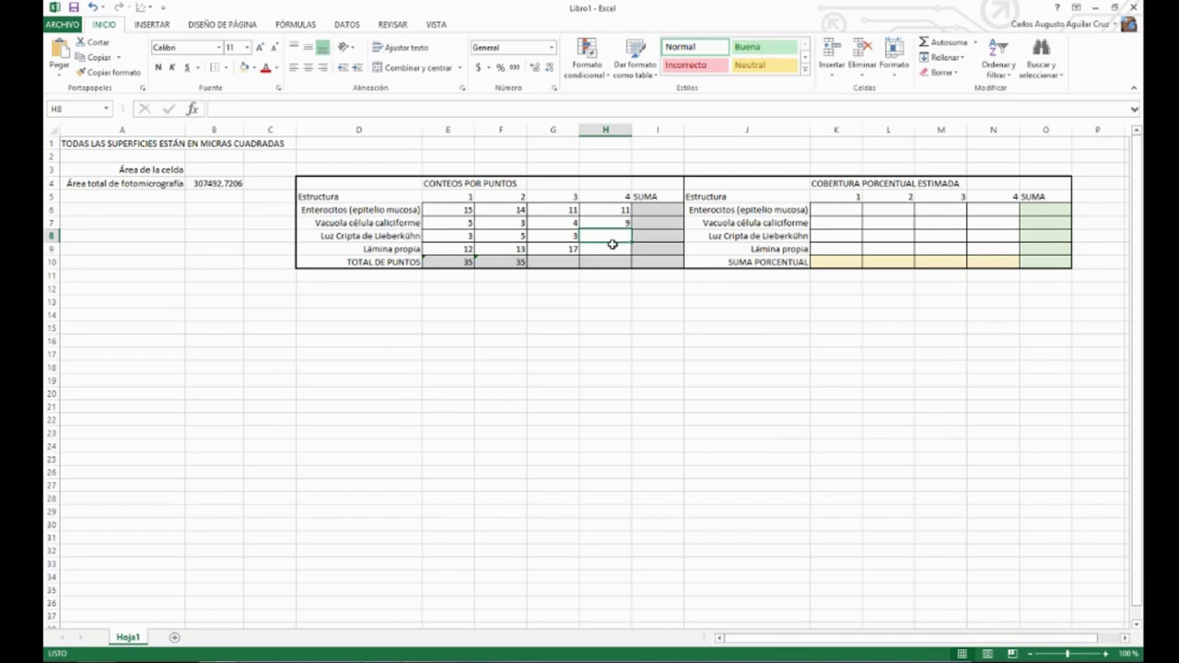
pyautogui.write('3')
pyautogui.press('Return')
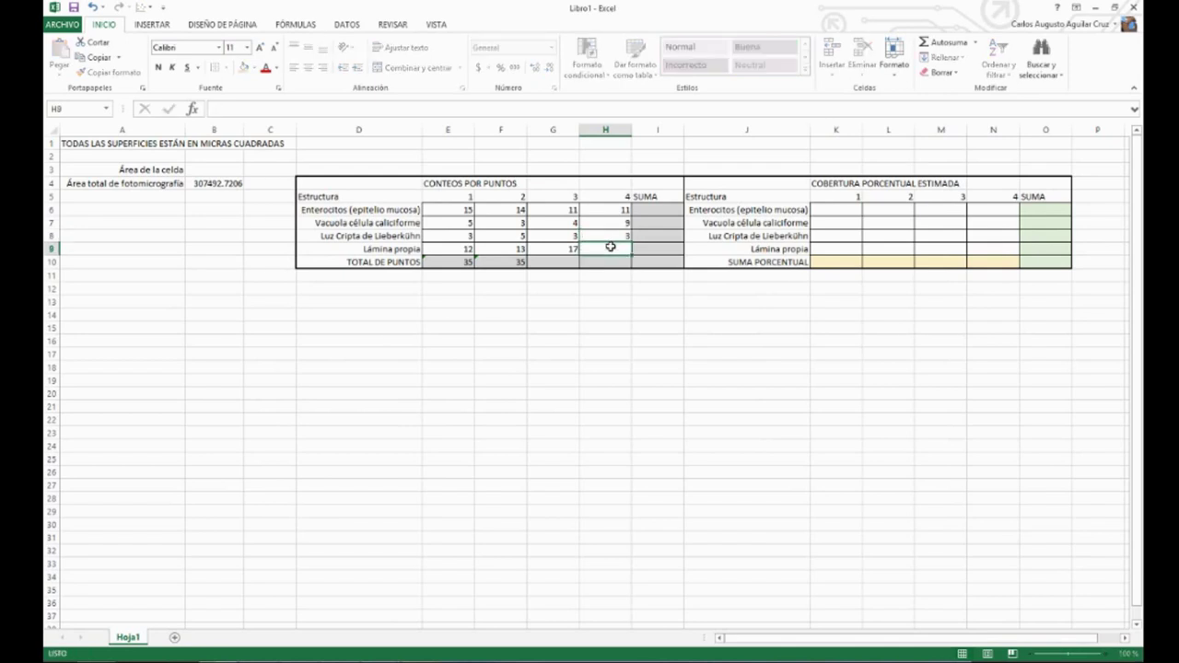
# - Return to the ImageJ micrograph and mark the fourth grid's remaining crosses that fall on the lamina propria
pyautogui.hotkey('alt', 'Tab')
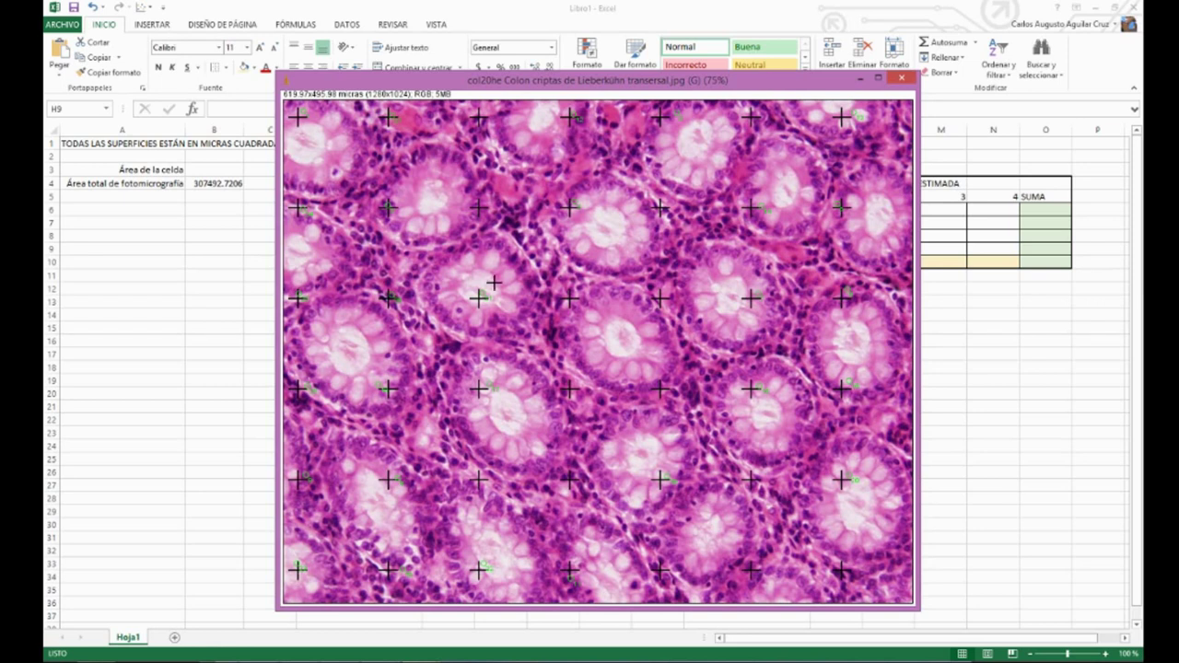
pyautogui.click(481, 203)
pyautogui.click(571, 297)
pyautogui.click(665, 204)
pyautogui.click(754, 117)
# - Enter 19 as the fourth Lámina propia count in Excel cell H9
pyautogui.hotkey('alt', 'Tab')
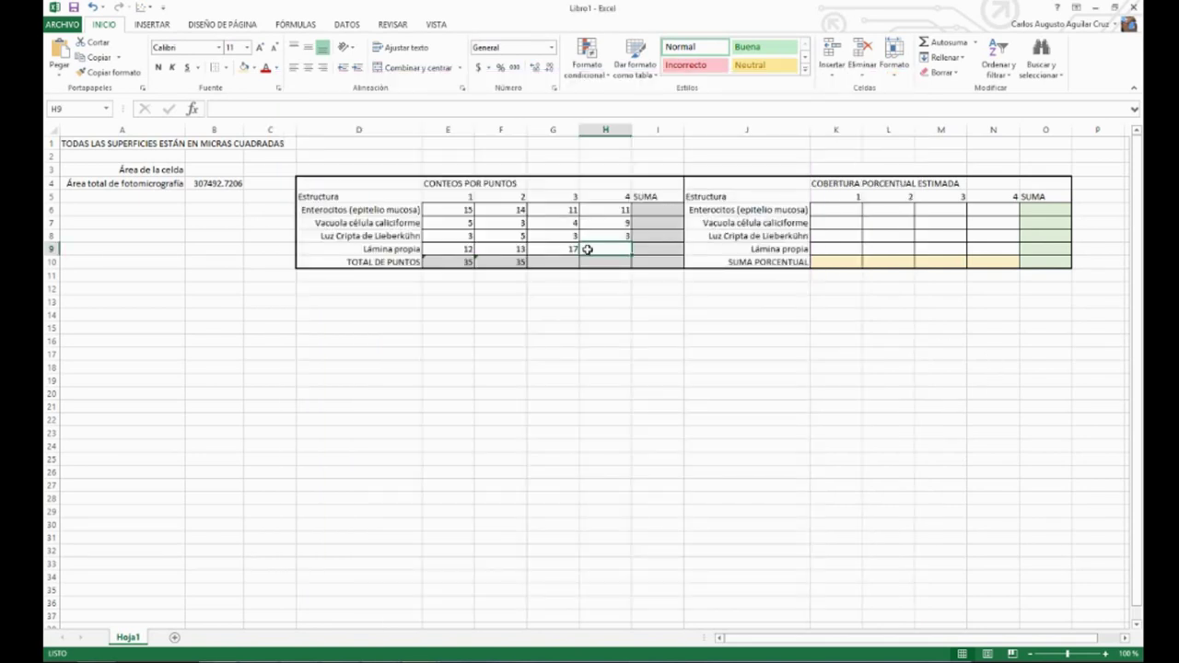
pyautogui.write('19')
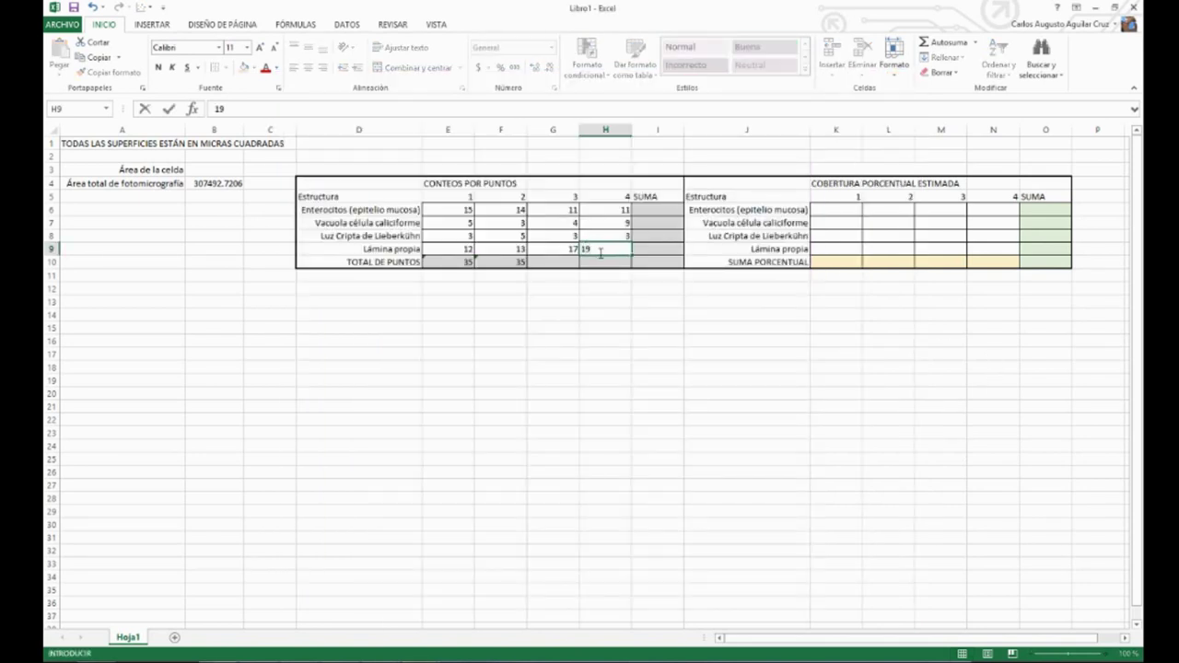
pyautogui.click(543, 303)
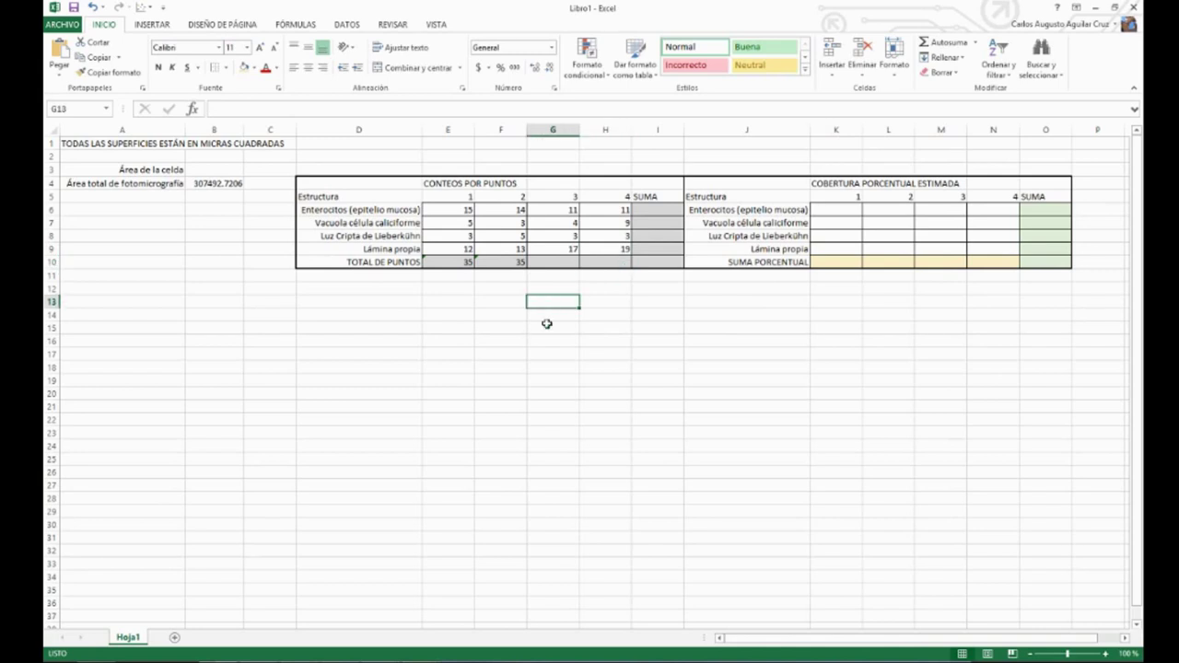
# - Extend the TOTAL DE PUNTOS sum formula from F10 across cells G10 to I10
pyautogui.click(523, 262)
pyautogui.moveTo(528, 265); pyautogui.dragTo(666, 276)
pyautogui.click(626, 263)
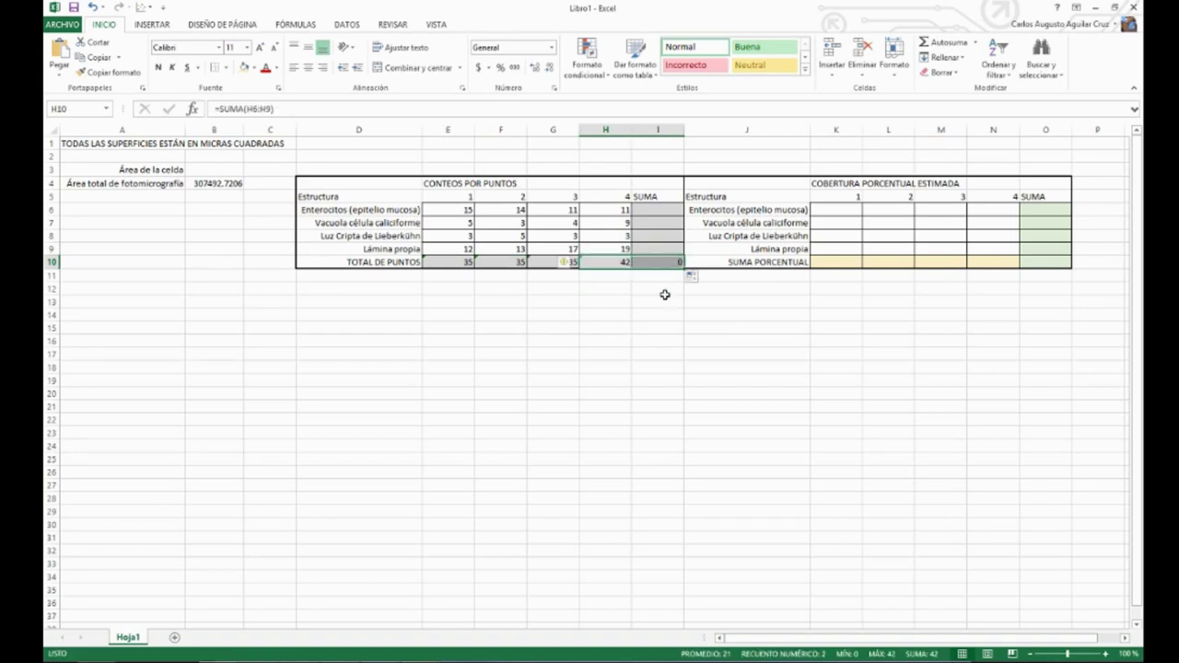
# - Total the four enterocyte counts in I6 with =SUMA(E6:H6) and fill the formula down to I9
pyautogui.click(664, 210)
pyautogui.click(942, 41)
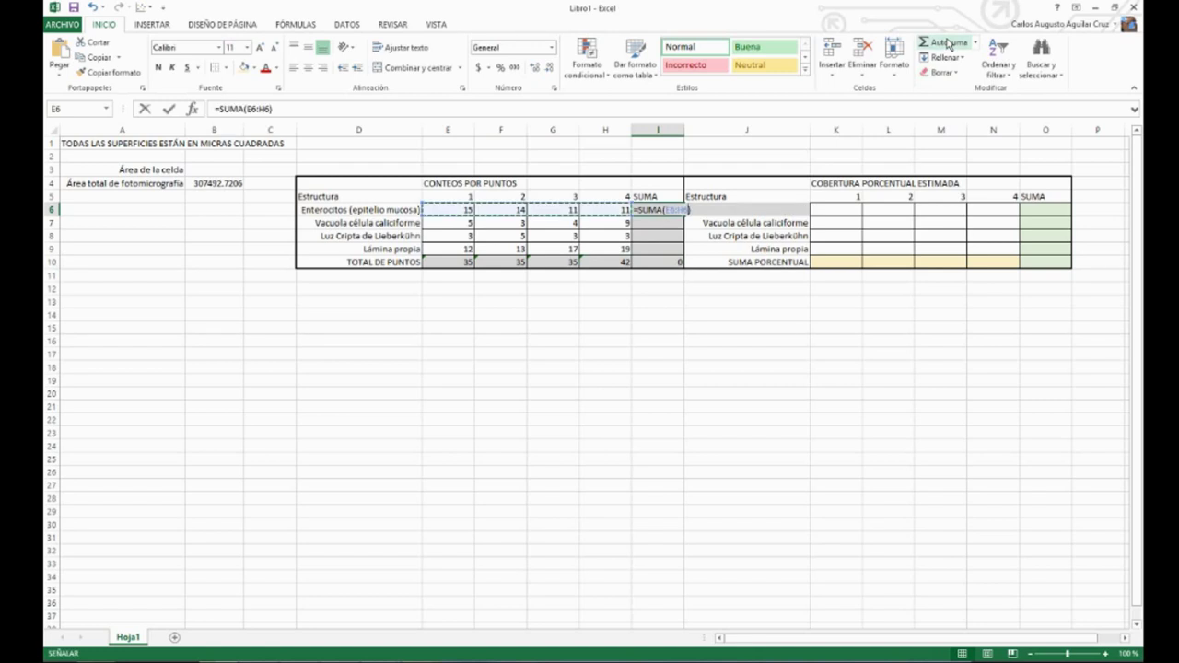
pyautogui.press('Return')
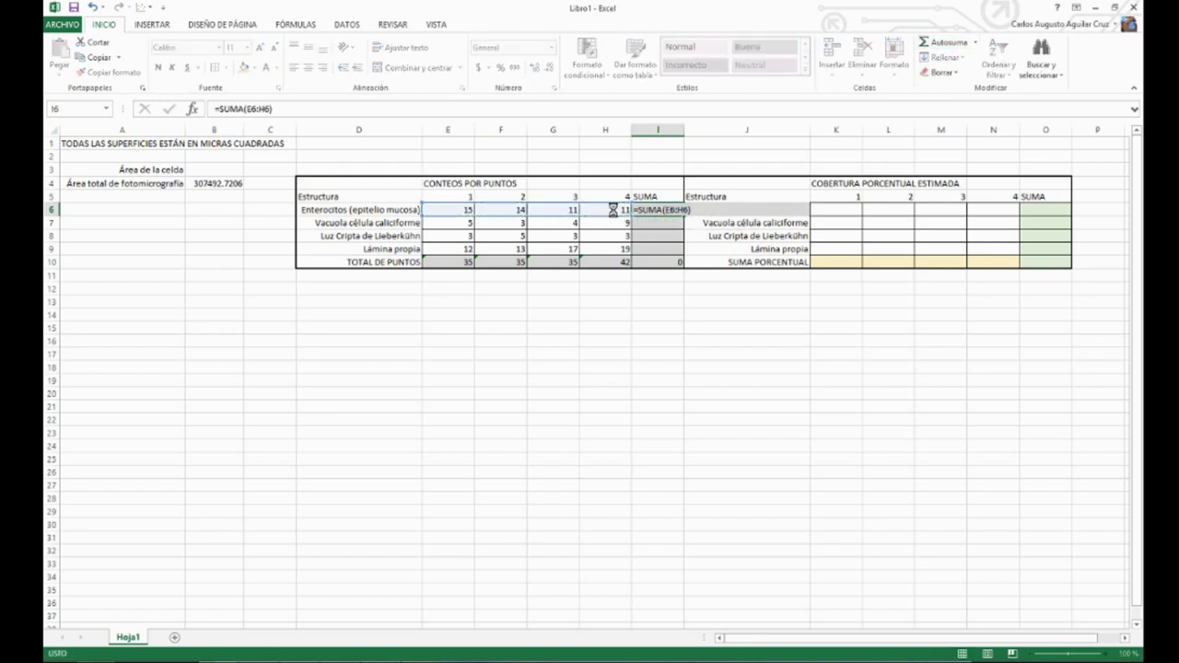
pyautogui.click(674, 212)
pyautogui.moveTo(680, 217); pyautogui.dragTo(679, 252)
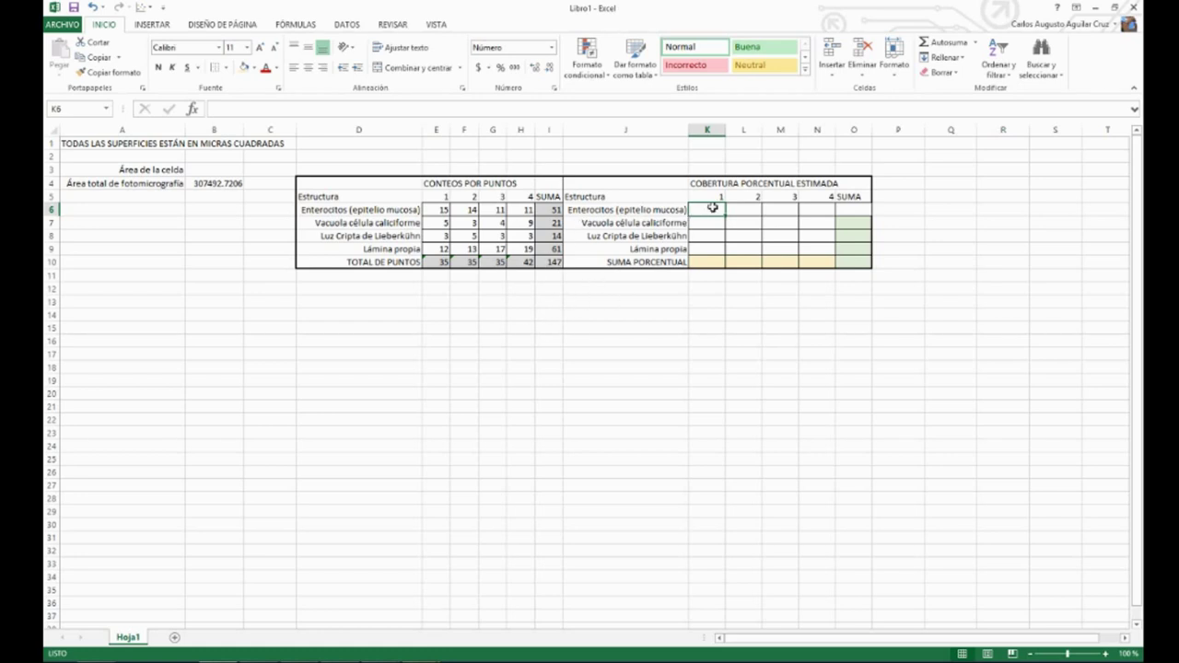
# - Calculate the first enterocyte coverage percentage in K6 with =E6*100/E$10, keeping the total's row reference fixed
pyautogui.moveTo(444, 210); pyautogui.dragTo(525, 248)
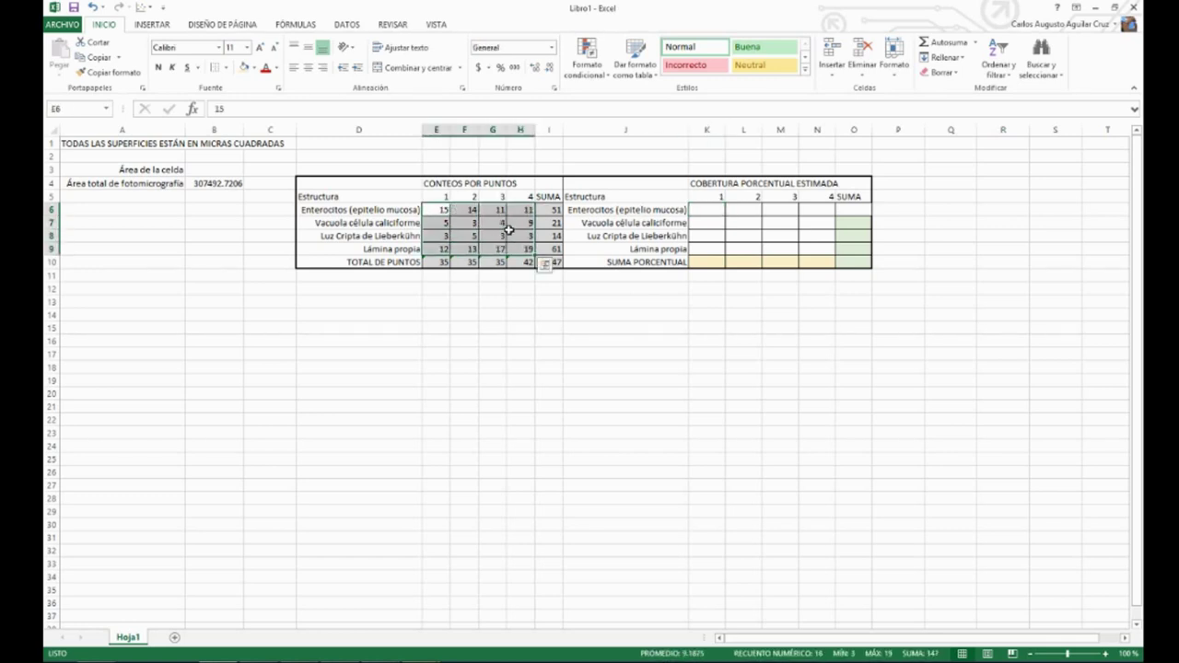
pyautogui.click(707, 210)
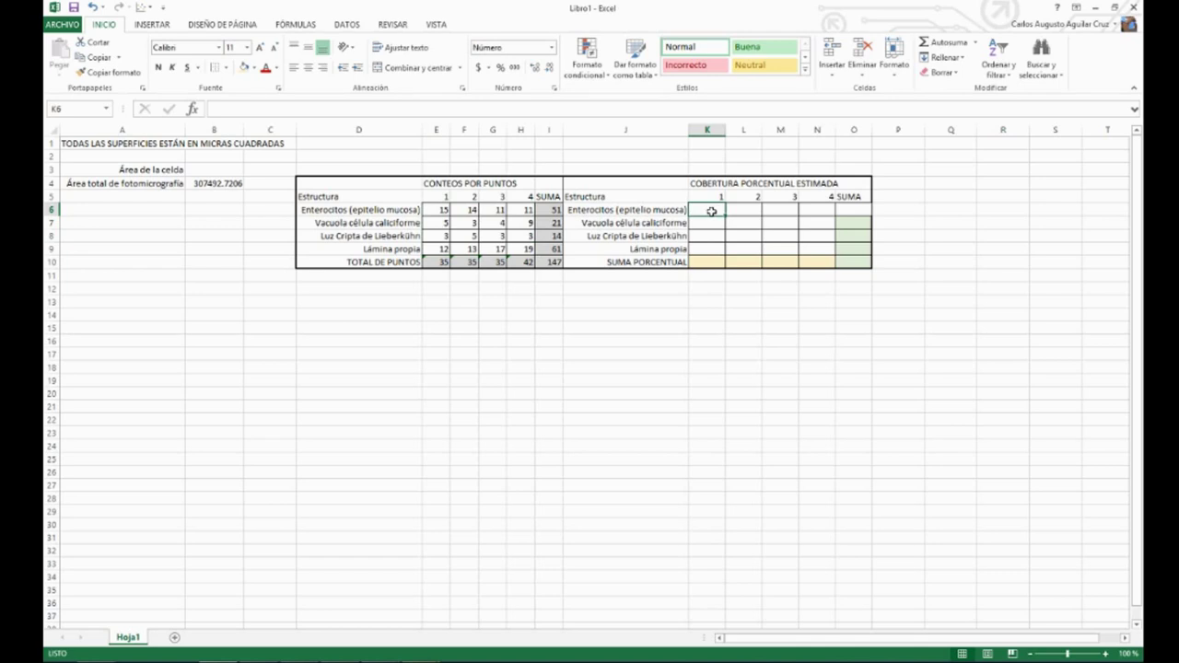
pyautogui.write('=')
pyautogui.press('Left')
pyautogui.press('Left')
pyautogui.press('Left')
pyautogui.press('Left')
pyautogui.press('Left')
pyautogui.press('Left')
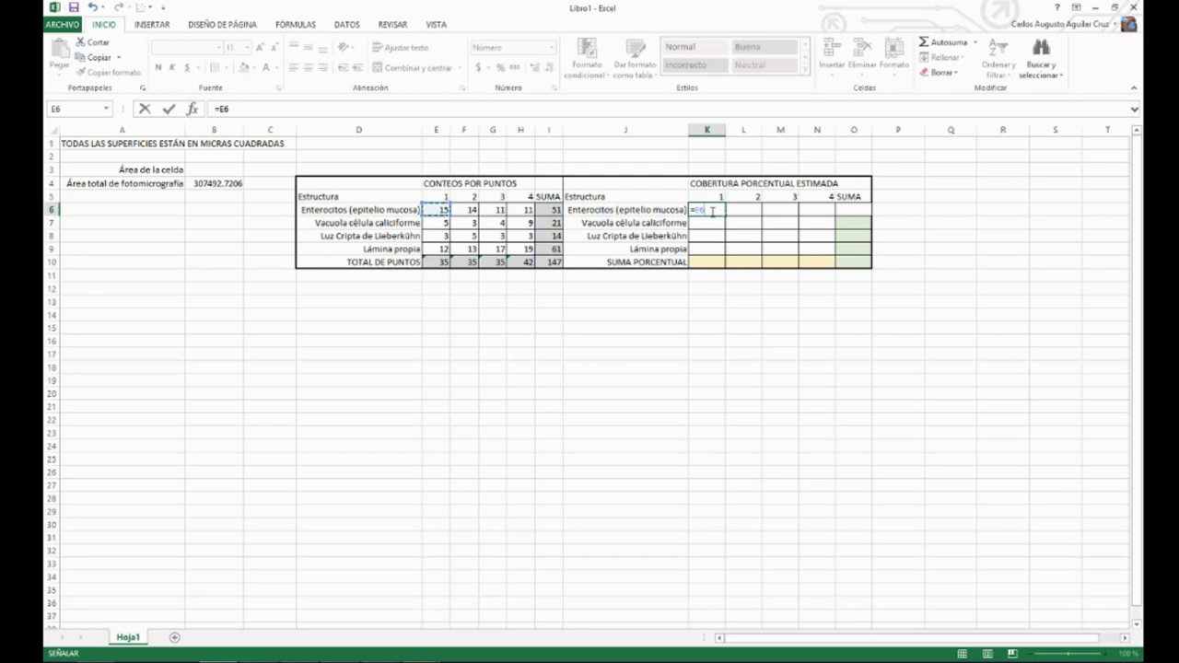
pyautogui.write('*100/')
pyautogui.click(442, 261)
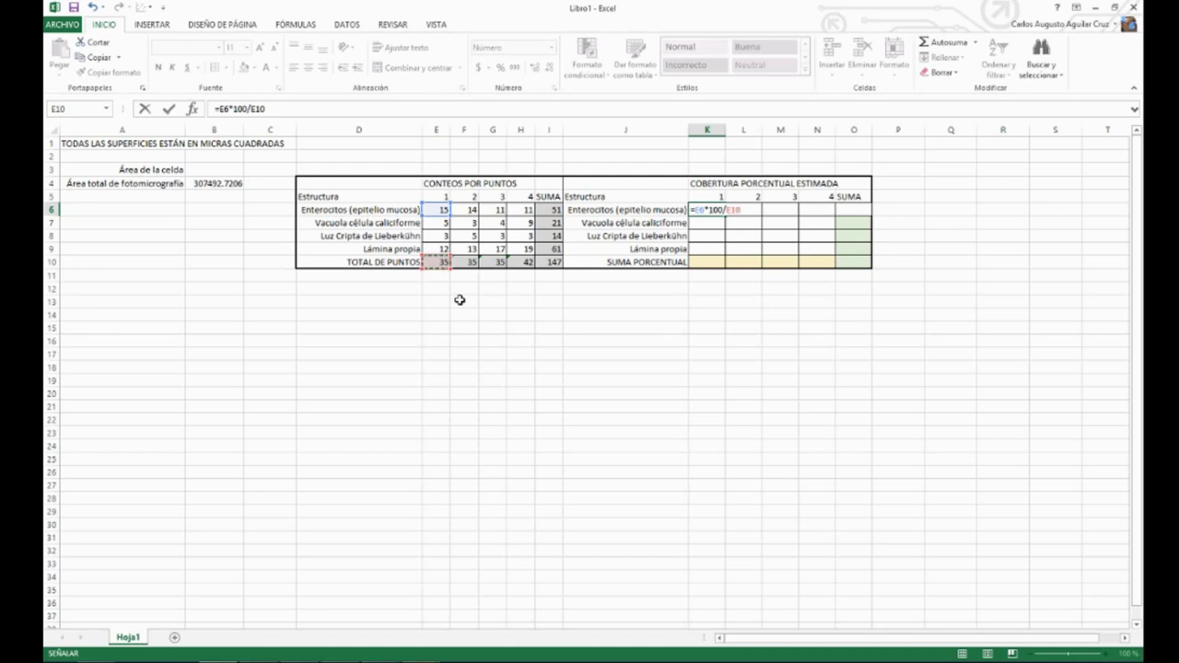
pyautogui.press('F4')
pyautogui.press('F4')
pyautogui.hotkey('ctrl', 'Return')
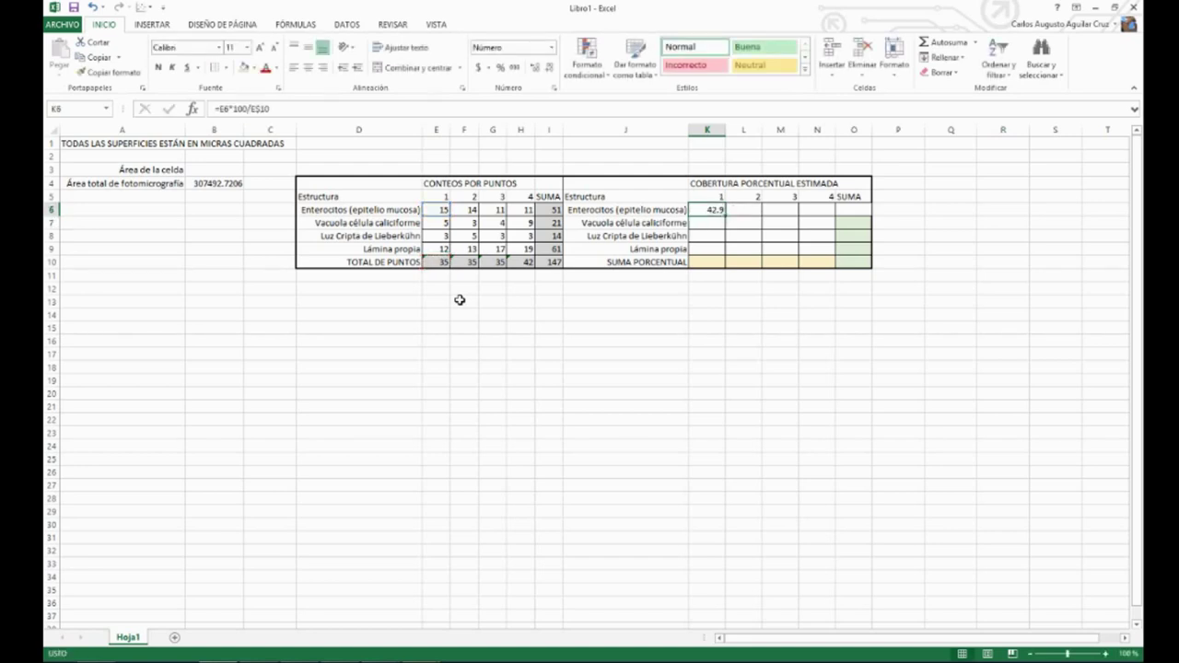
# - Fix the column of the count reference in K6 so that the formula reads =$E6*100/E$10
pyautogui.press('F2')
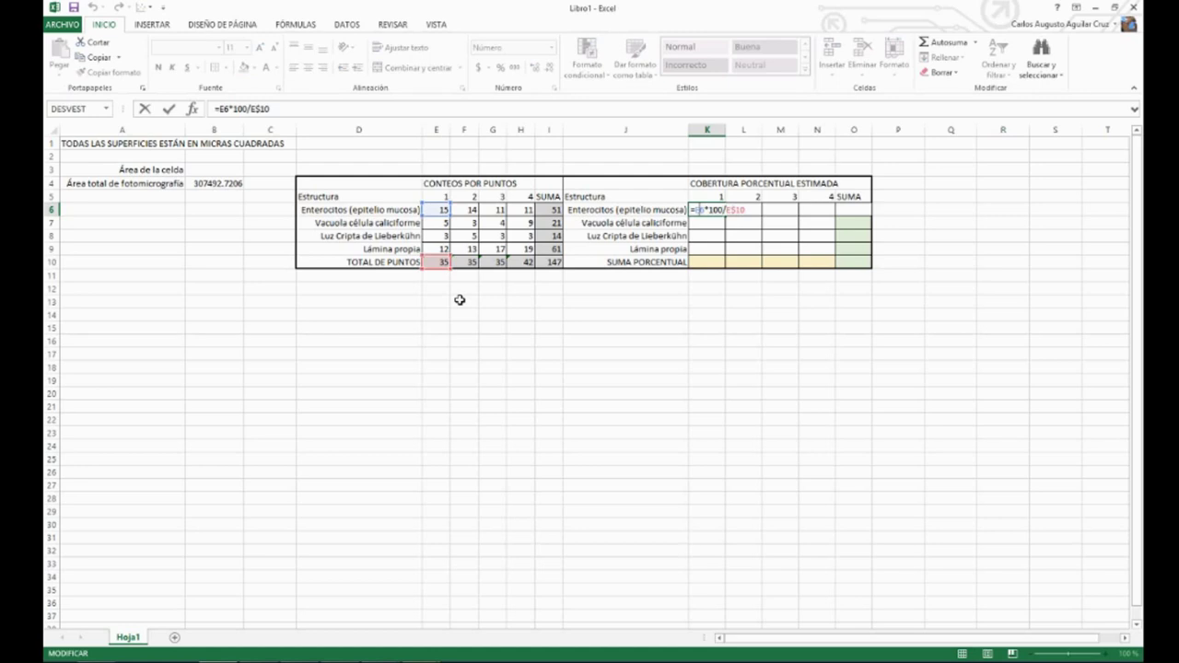
pyautogui.press('F4')
pyautogui.press('F4')
pyautogui.hotkey('ctrl', 'Return')
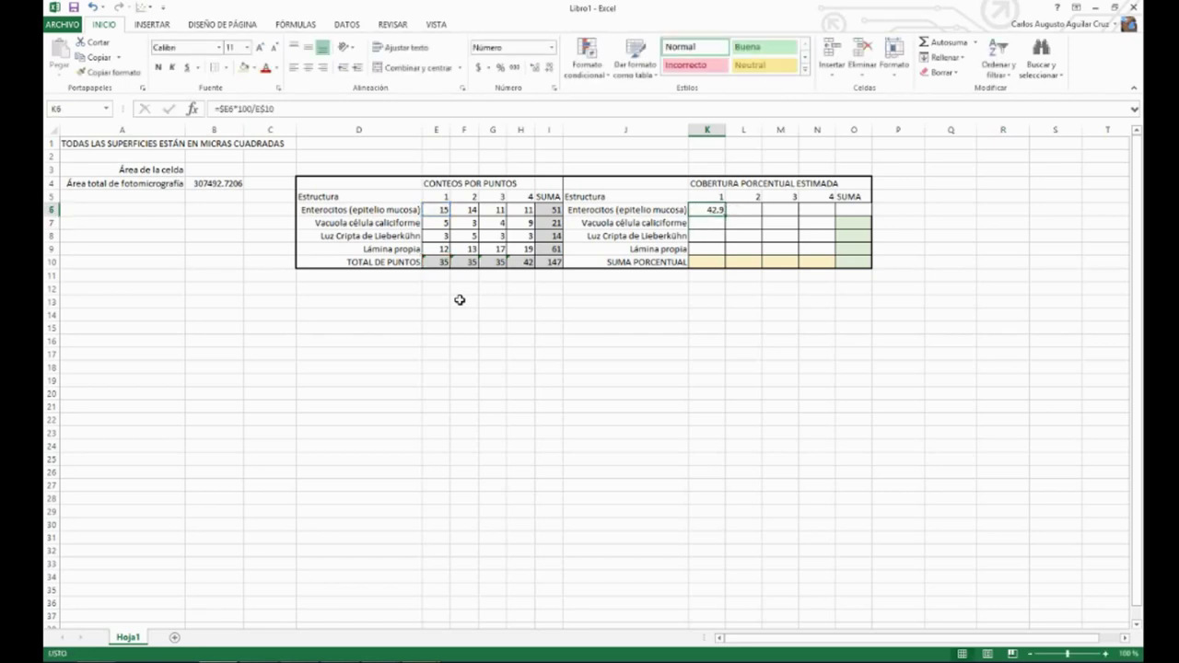
# - Copy the K6 percentage formula down to the other three structures in K7 to K9
pyautogui.hotkey('ctrl', 'c')
pyautogui.hotkey('shift', 'Down')
pyautogui.hotkey('shift', 'Down')
pyautogui.hotkey('shift', 'Down')
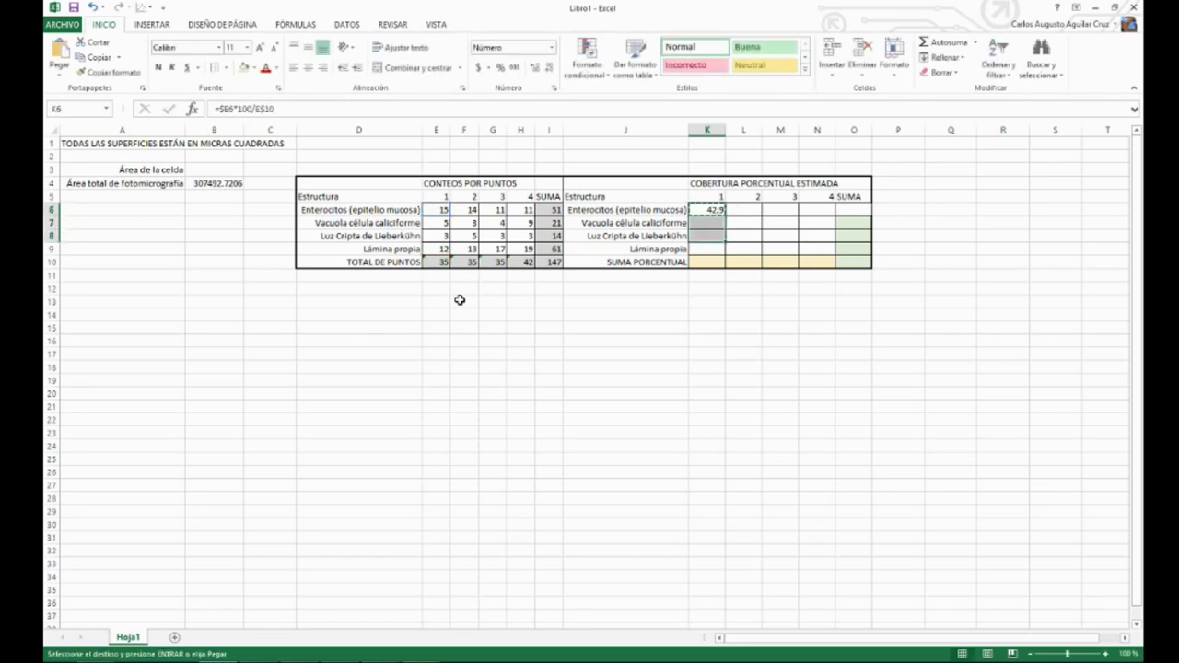
pyautogui.hotkey('ctrl', 'v')
# - Total the first percentage column in the SUMA PORCENTUAL cell K10 with =SUMA(K6:K9)
pyautogui.press('Down')
pyautogui.press('Down')
pyautogui.press('Down')
pyautogui.press('Down')
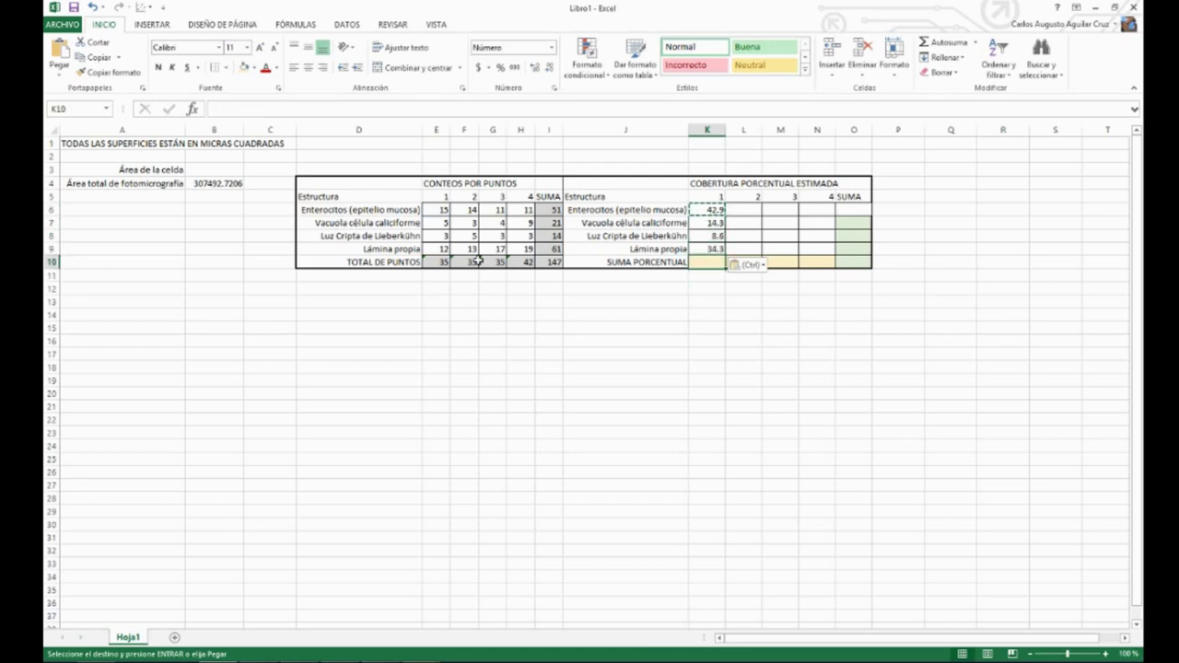
pyautogui.click(940, 46)
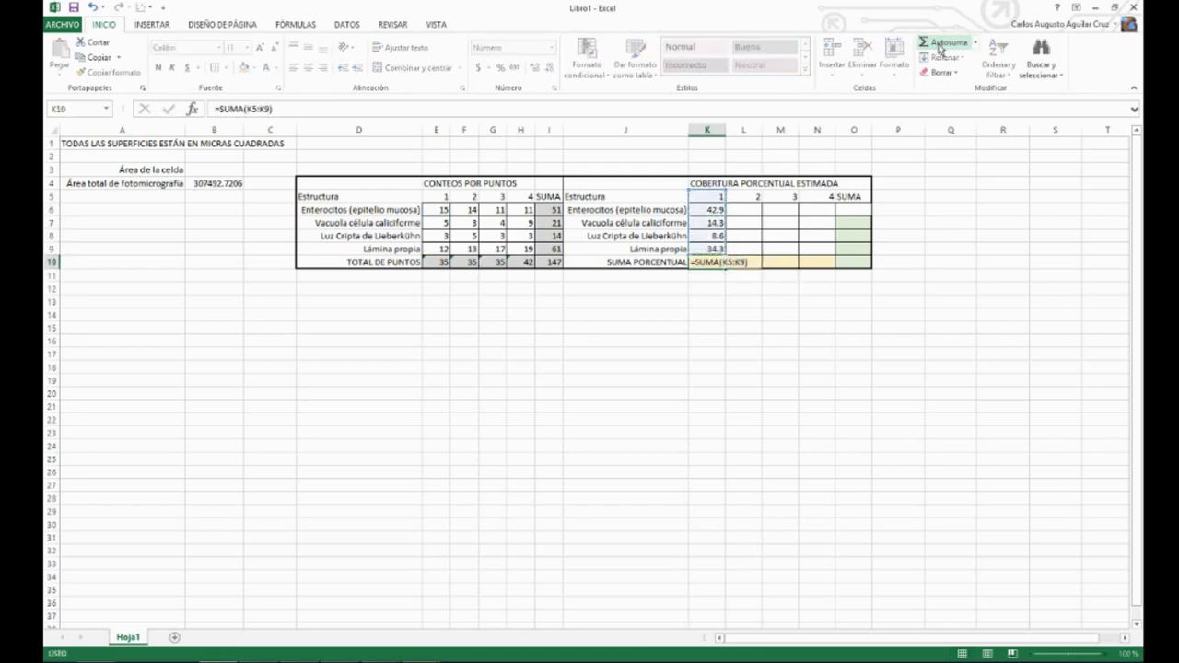
pyautogui.press('Return')
pyautogui.click(720, 262)
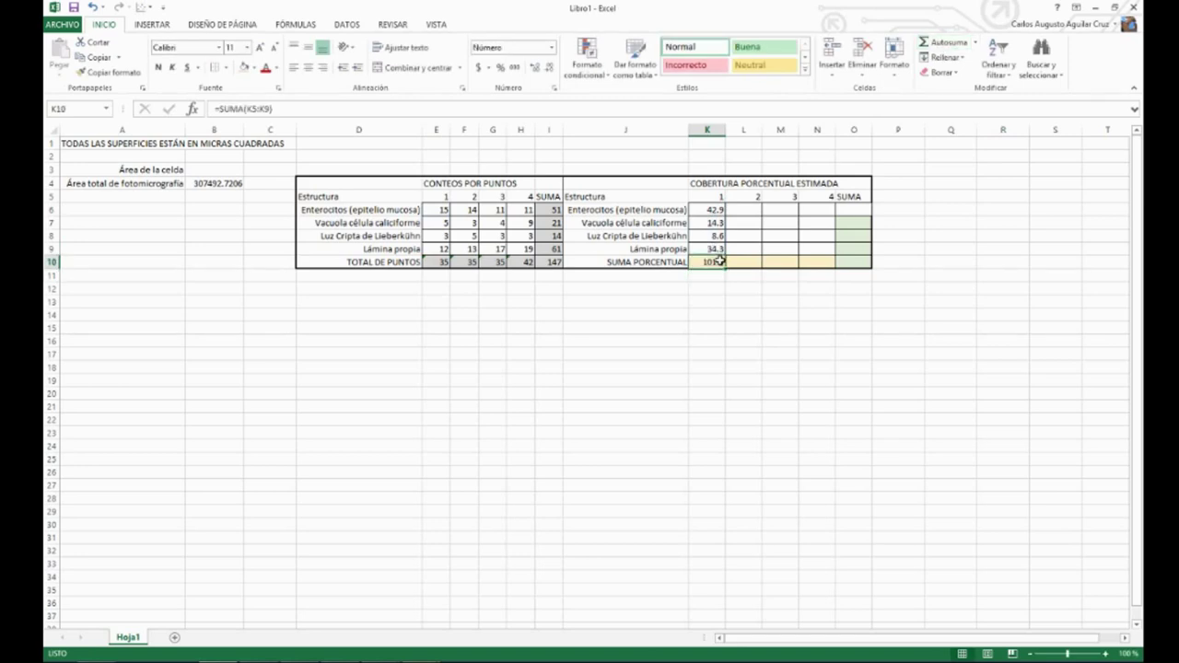
pyautogui.click(250, 108)
pyautogui.moveTo(248, 108); pyautogui.dragTo(271, 108)
pyautogui.moveTo(710, 211); pyautogui.dragTo(709, 254)
pyautogui.press('Return')
# - Fill the percentage and sum formulas of K6 to K10 across columns L, M and N
pyautogui.press('Up')
pyautogui.press('Up')
pyautogui.press('Up')
pyautogui.press('Up')
pyautogui.press('Up')
pyautogui.hotkey('shift', 'Down')
pyautogui.hotkey('shift', 'Down')
pyautogui.hotkey('shift', 'Down')
pyautogui.hotkey('shift', 'Down')
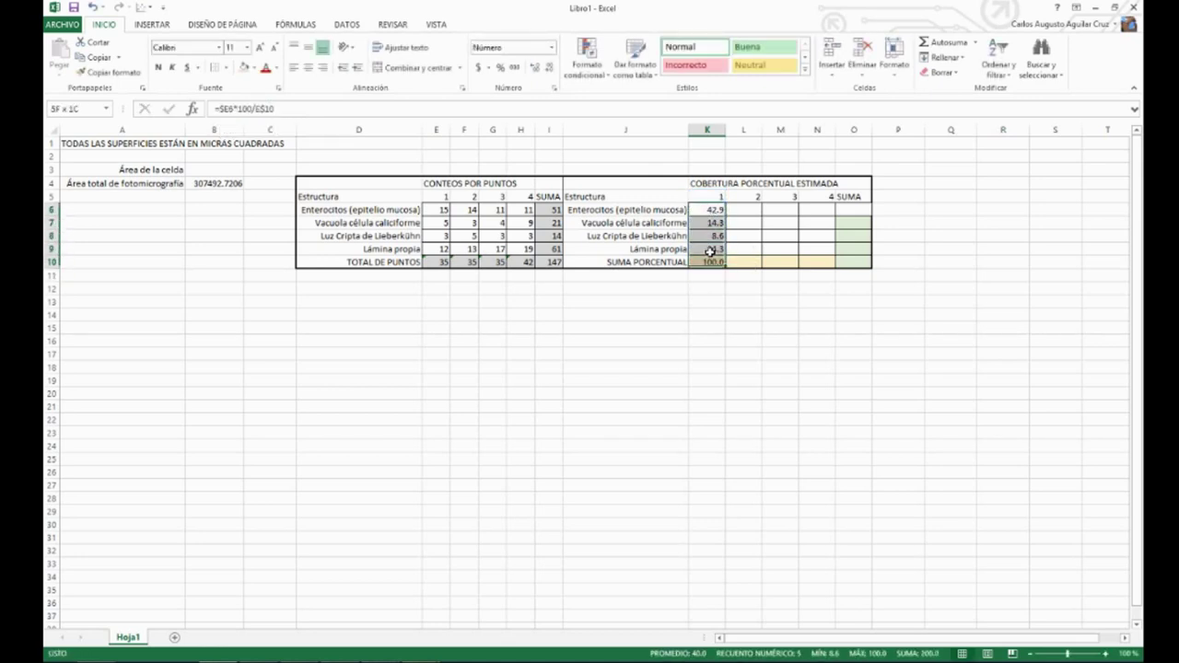
pyautogui.moveTo(725, 268); pyautogui.dragTo(842, 264)
# - Sum the four enterocyte percentages in O6 with =SUMA(K6:N6) and copy the formula down to O10
pyautogui.click(854, 223)
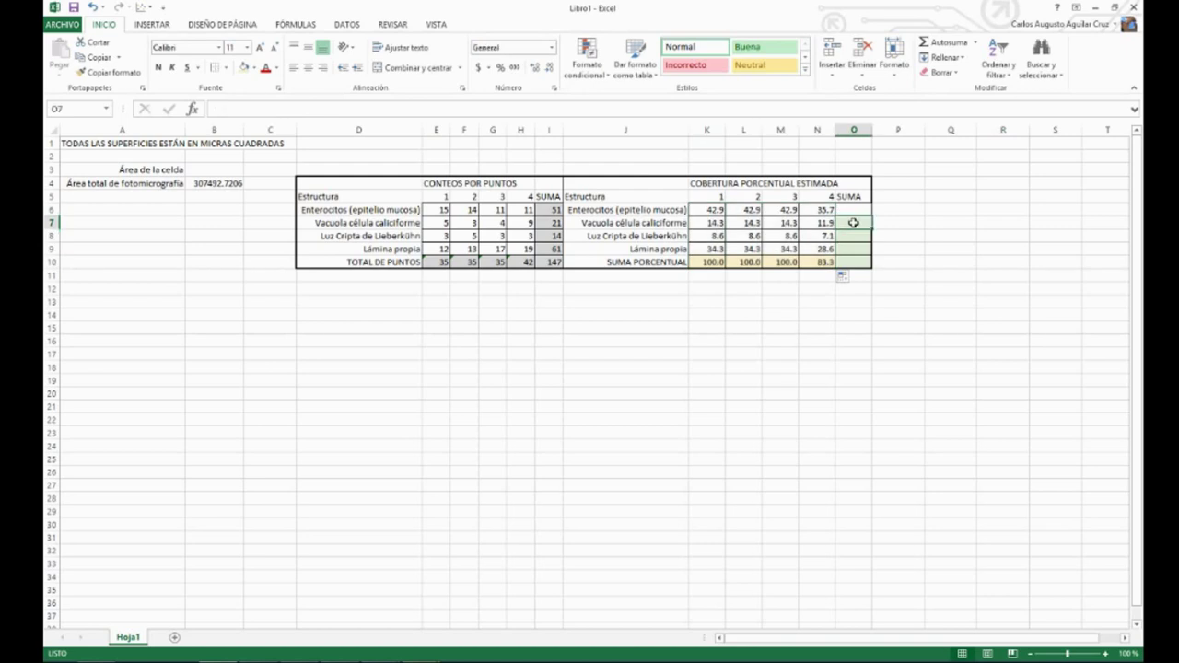
pyautogui.click(853, 210)
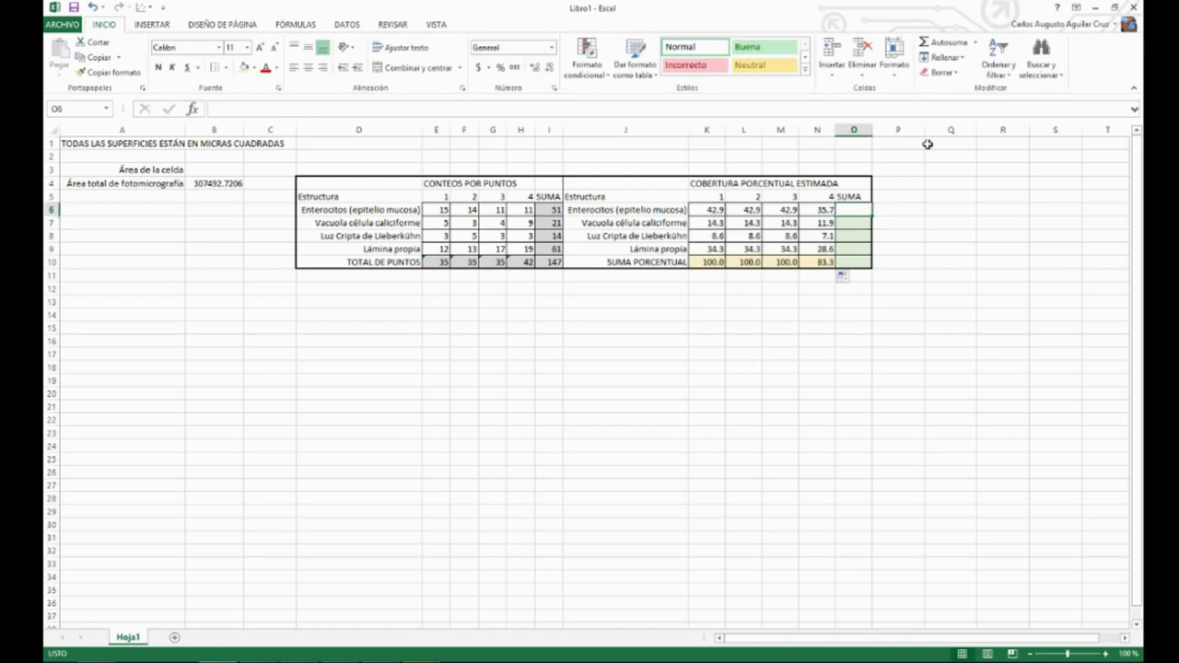
pyautogui.click(942, 46)
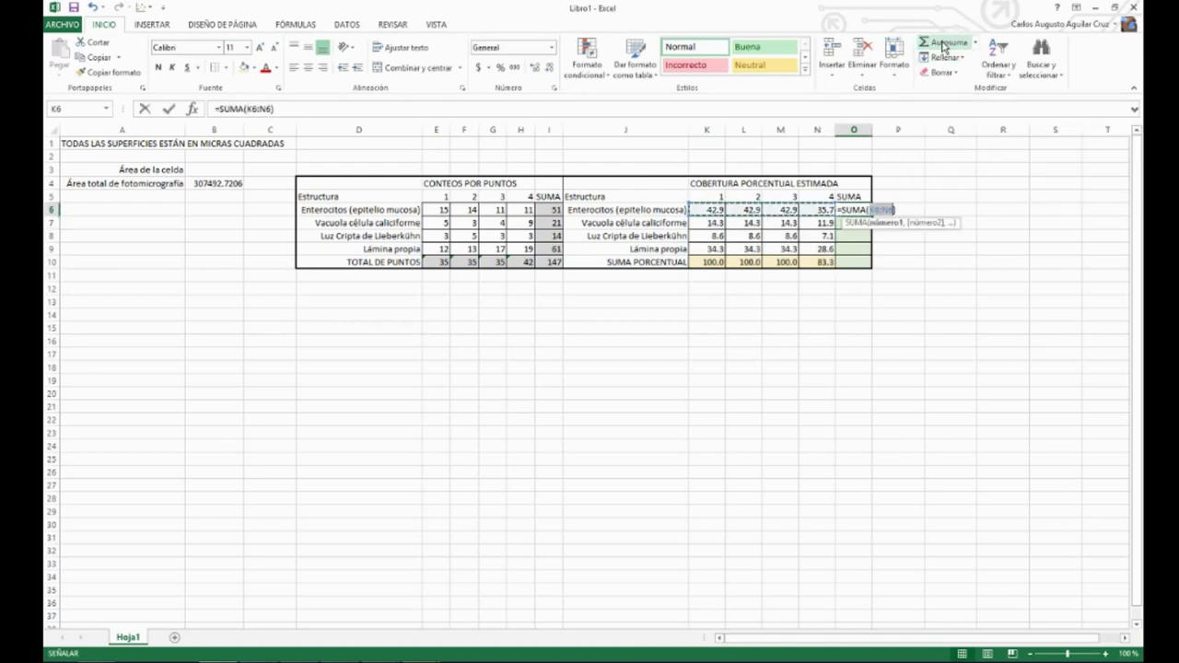
pyautogui.click(942, 46)
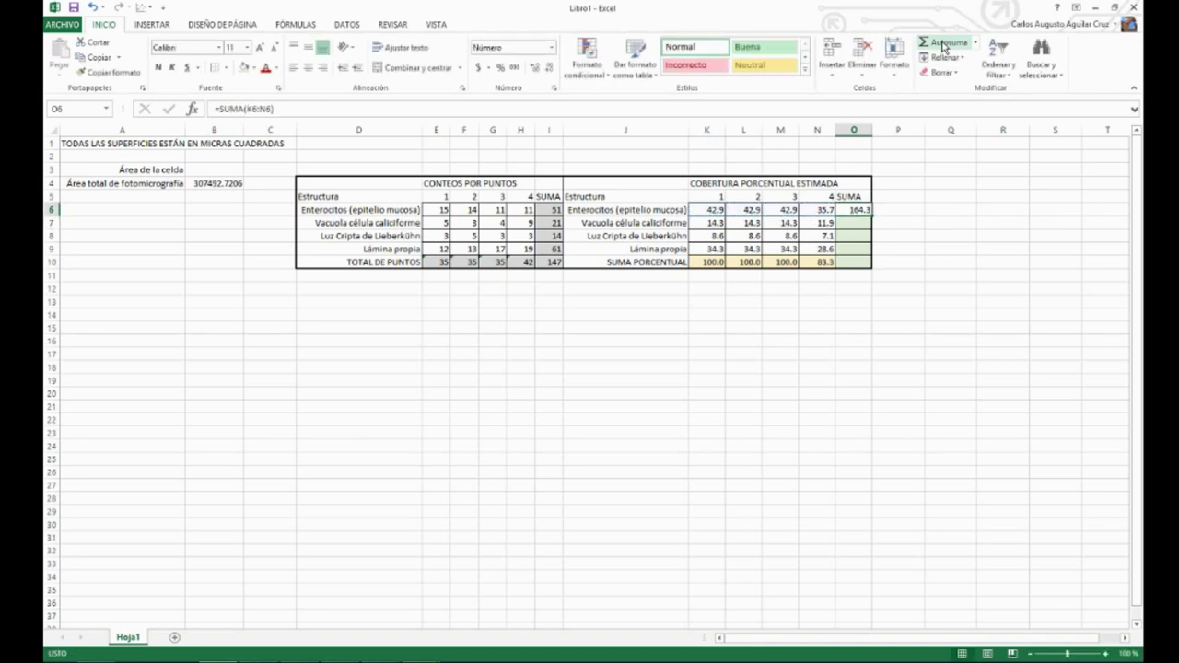
pyautogui.hotkey('ctrl', 'c')
pyautogui.hotkey('shift', 'Down')
pyautogui.hotkey('shift', 'Down')
pyautogui.hotkey('shift', 'Down')
pyautogui.hotkey('shift', 'Down')
pyautogui.hotkey('ctrl', 'v')
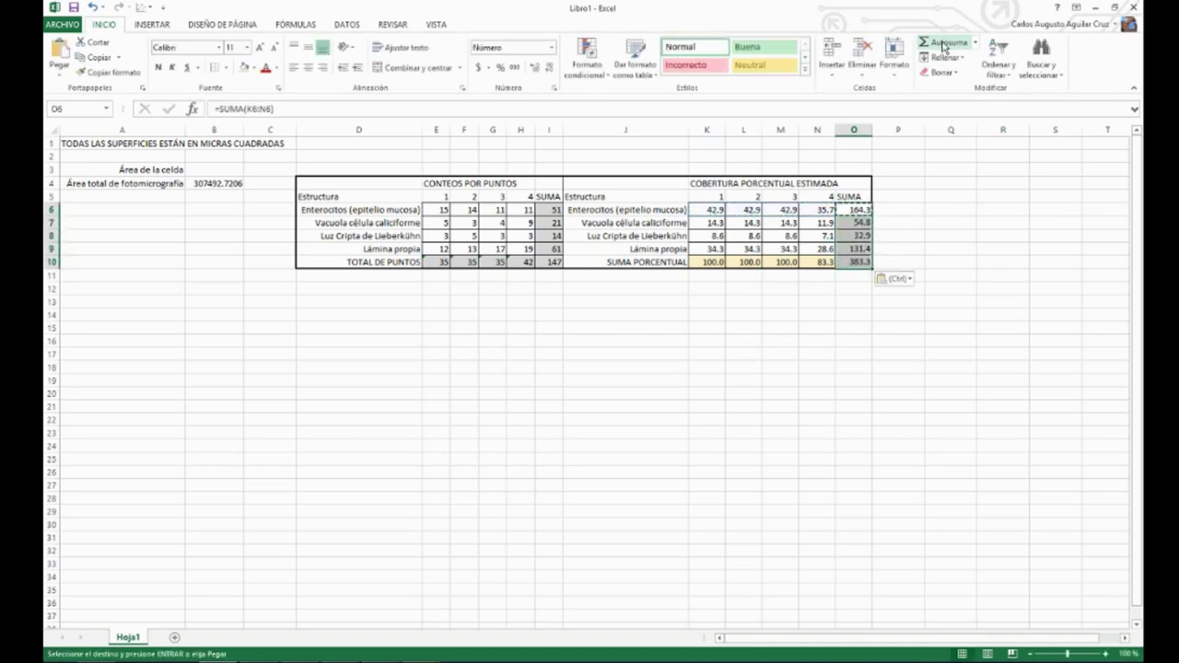
# - Replace the sums in column O with averages by entering =PROMEDIO(K6:N6) in O6 and copying it down to O10
pyautogui.hotkey('shift', 'Up')
pyautogui.hotkey('shift', 'Up')
pyautogui.hotkey('shift', 'Up')
pyautogui.hotkey('shift', 'Up')
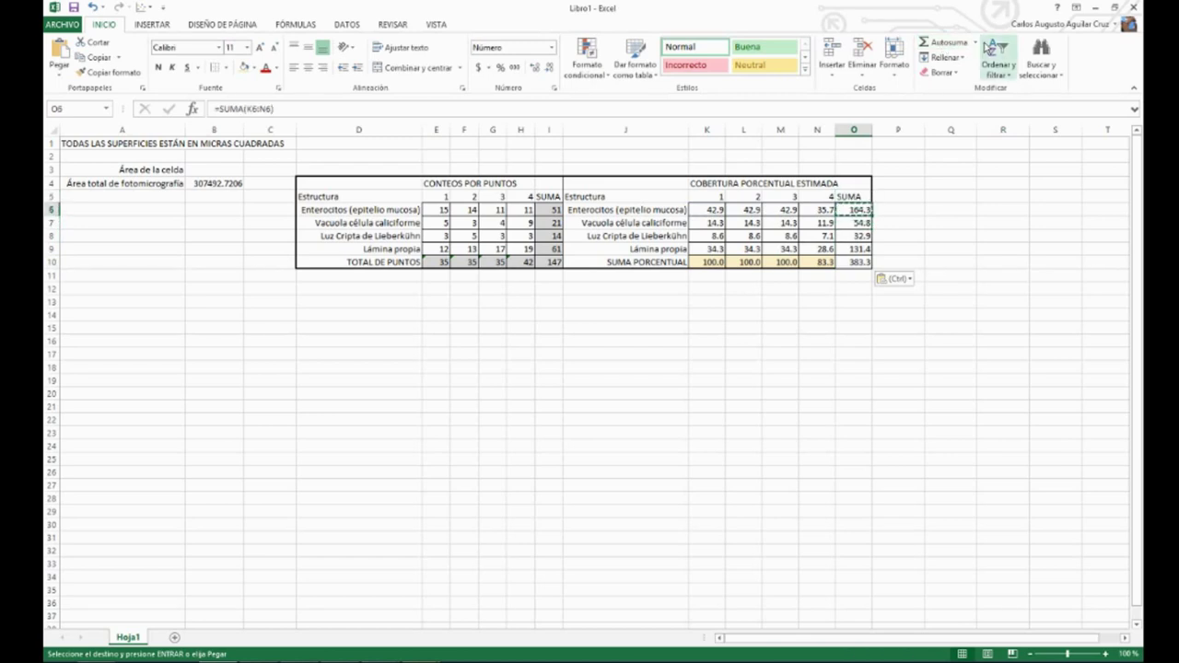
pyautogui.click(976, 43)
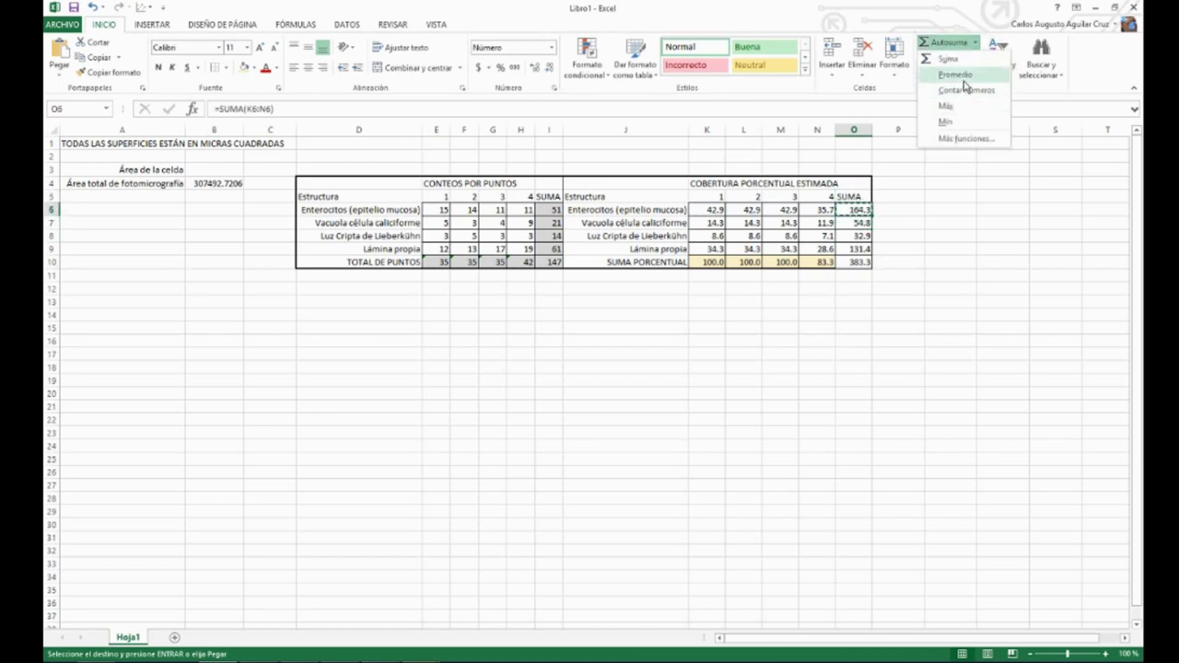
pyautogui.click(955, 74)
pyautogui.press('Return')
pyautogui.press('Up')
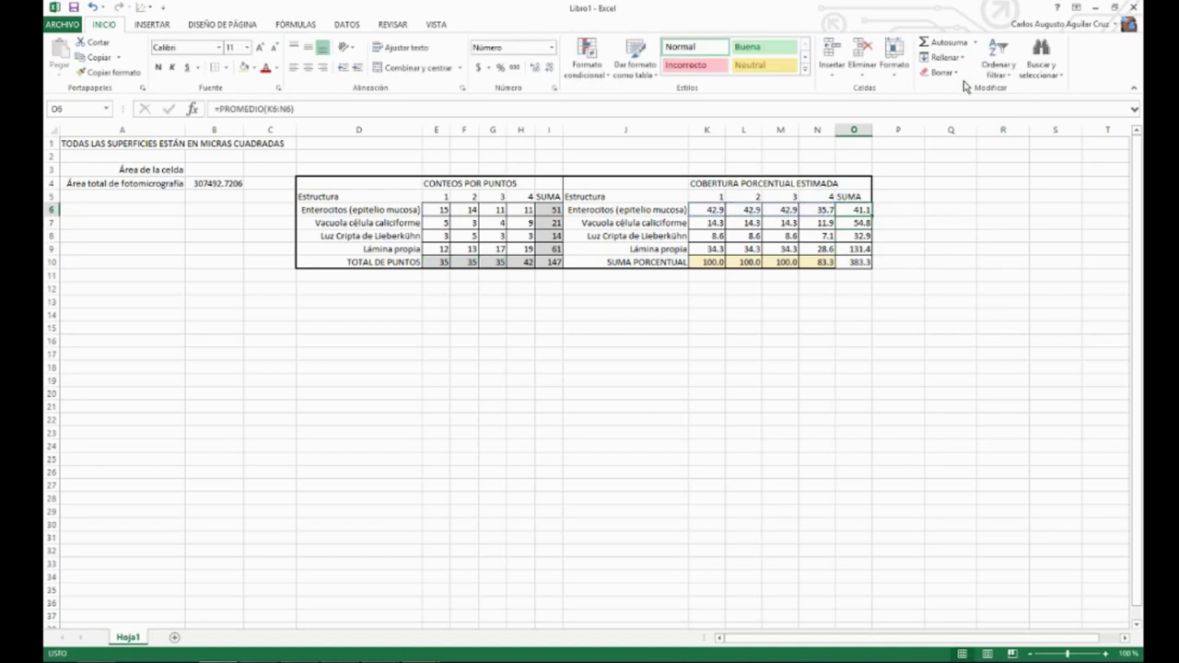
pyautogui.hotkey('ctrl', 'c')
pyautogui.hotkey('shift', 'Down')
pyautogui.hotkey('shift', 'Down')
pyautogui.hotkey('shift', 'Down')
pyautogui.hotkey('shift', 'Down')
pyautogui.hotkey('ctrl', 'v')
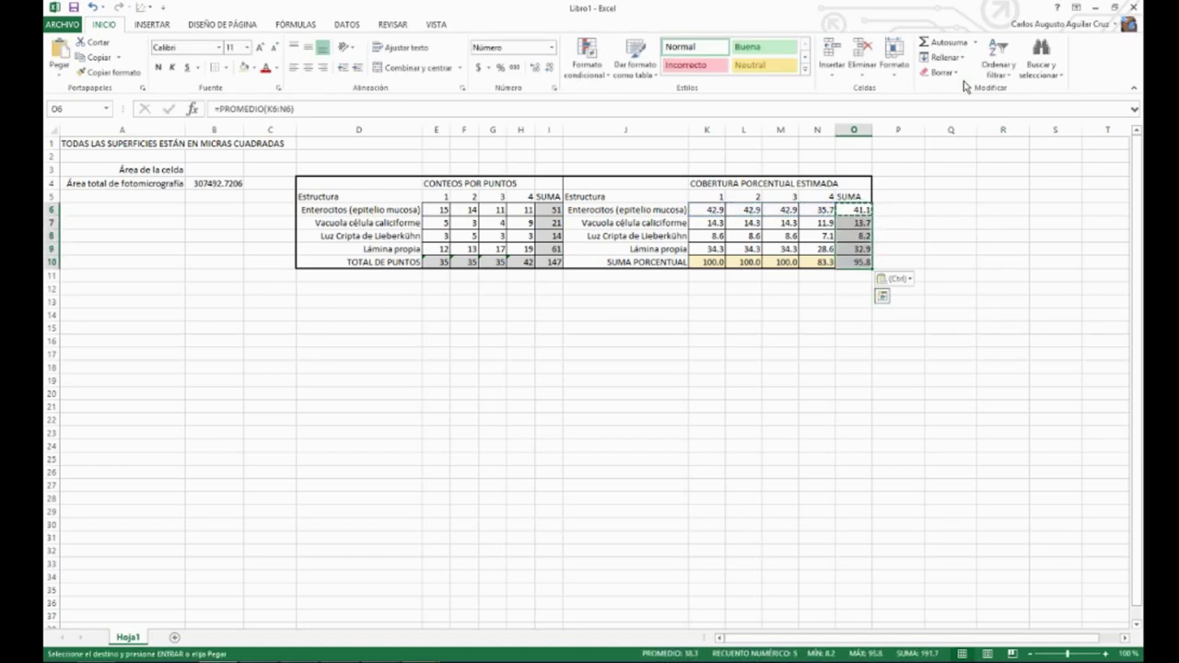
# - Review the totals in row 10 and check the fourth grid's point counts in H6 to H9
pyautogui.press('Down')
pyautogui.press('Down')
pyautogui.press('Down')
pyautogui.press('Down')
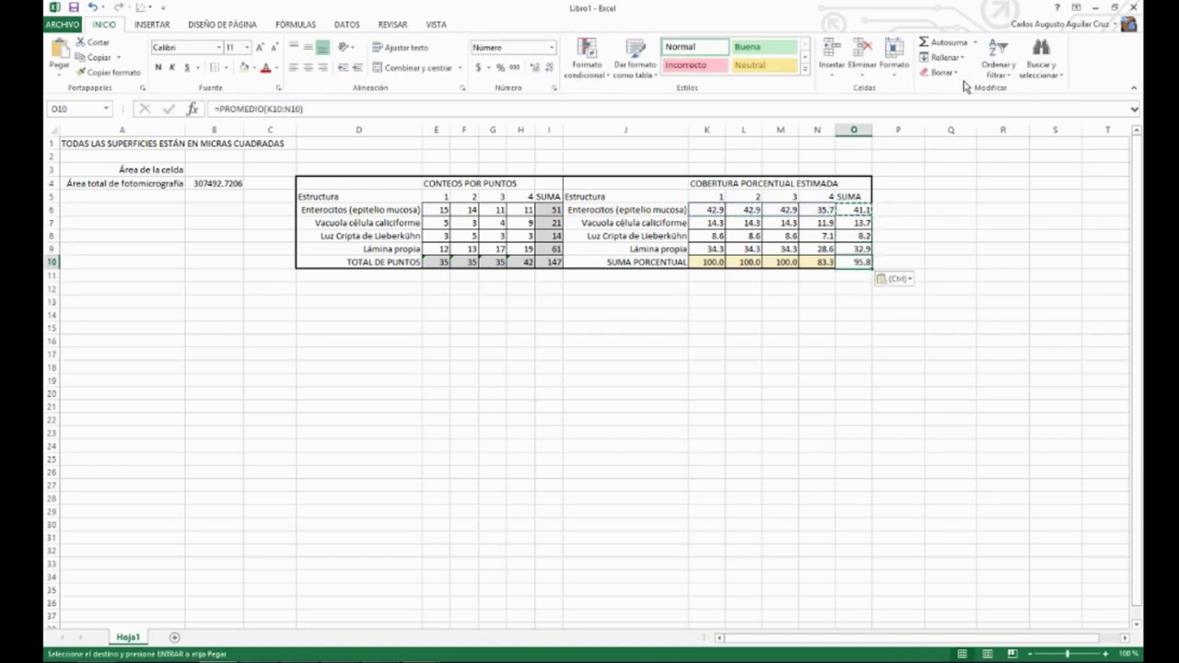
pyautogui.press('Left')
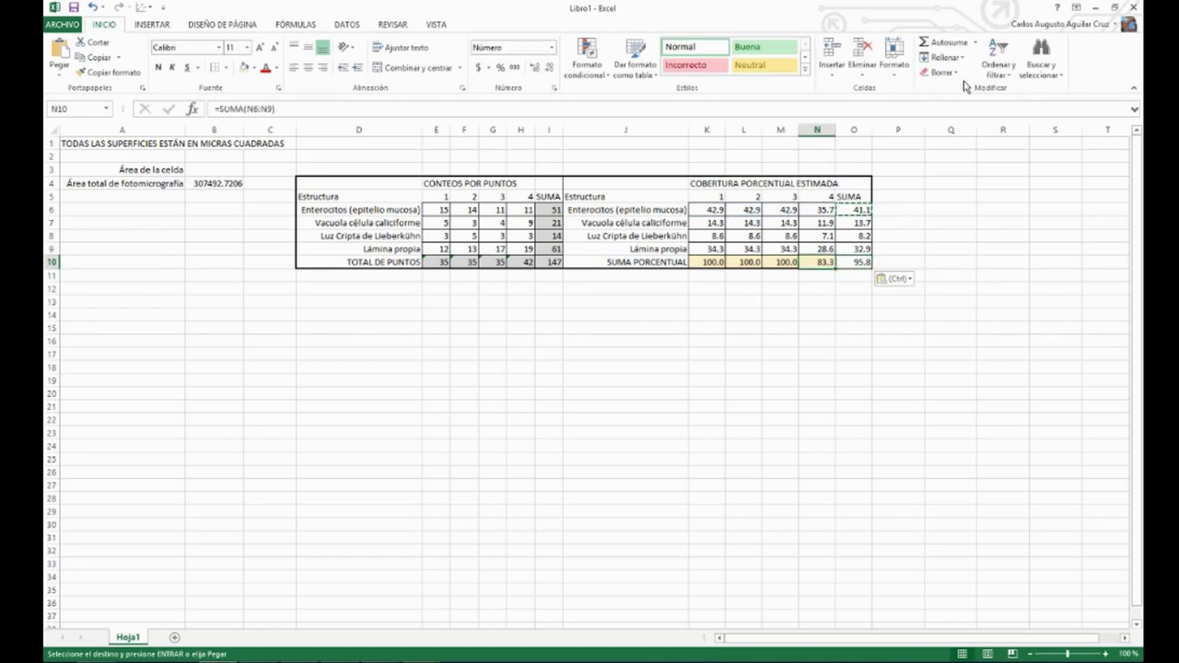
pyautogui.press('Left')
pyautogui.press('Left')
pyautogui.press('Left')
pyautogui.press('Left')
pyautogui.press('Left')
pyautogui.press('Left')
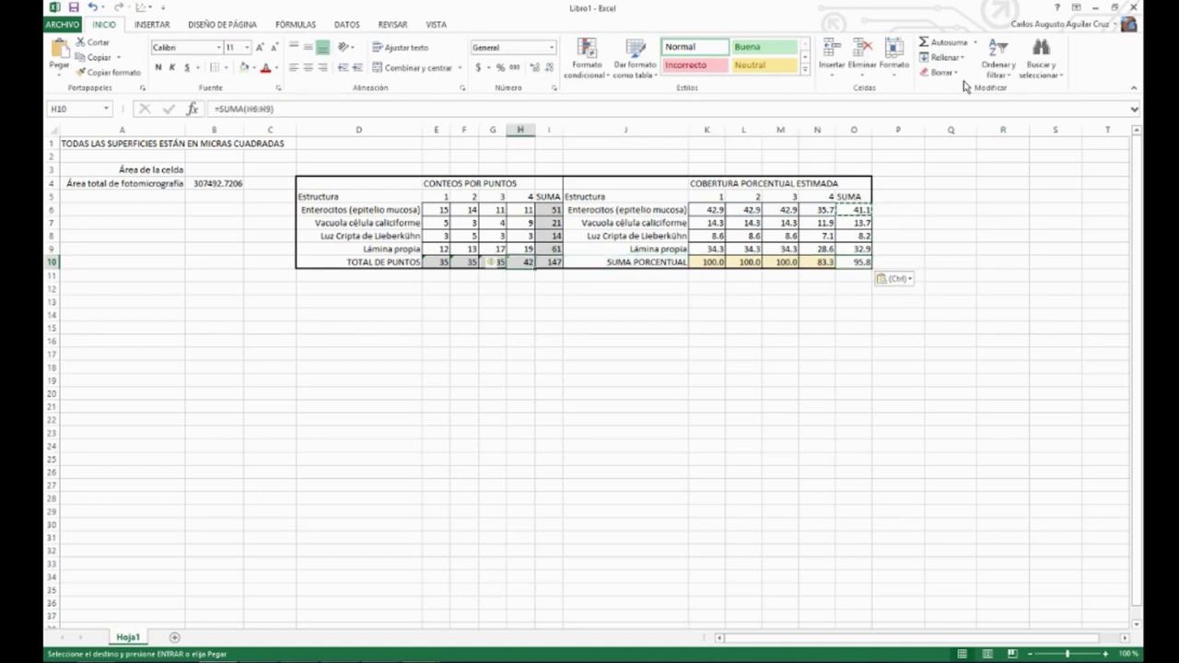
pyautogui.press('Up')
pyautogui.press('Down')
pyautogui.press('Up')
pyautogui.press('Up')
pyautogui.press('Up')
pyautogui.press('Up')
pyautogui.hotkey('shift', 'Down')
pyautogui.hotkey('shift', 'Down')
pyautogui.hotkey('shift', 'Down')
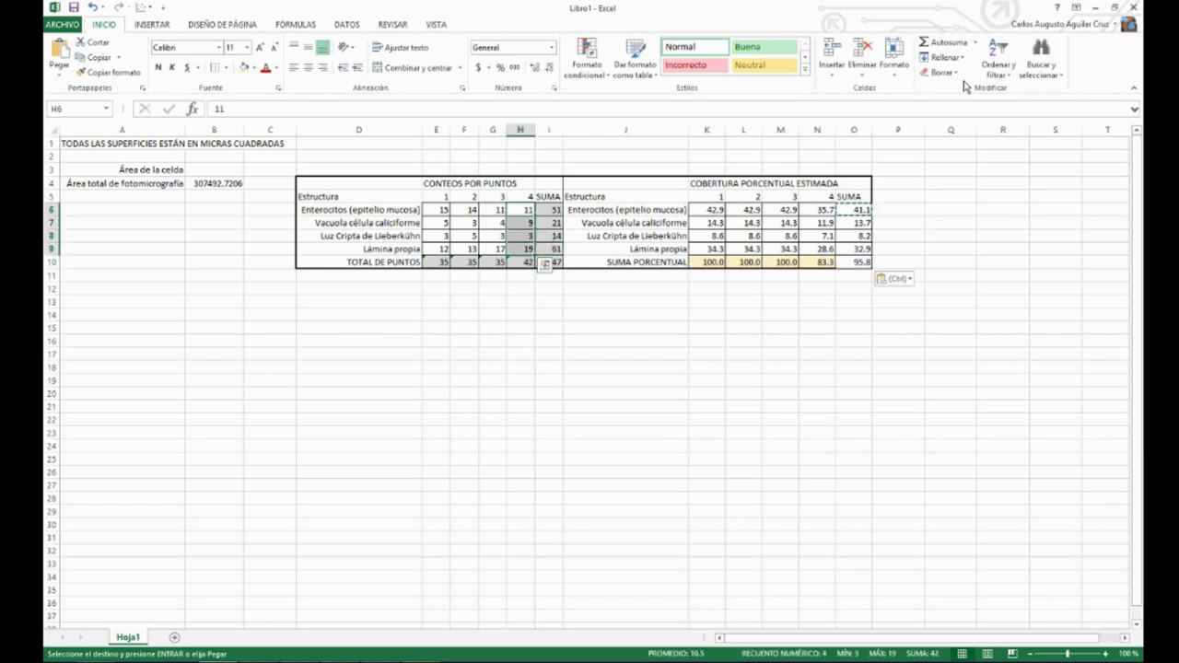
# - Examine the cell references of the percentage formulas in N6 and in the first percentage column
pyautogui.press('Right')
pyautogui.press('Right')
pyautogui.press('Right')
pyautogui.press('Right')
pyautogui.press('Right')
pyautogui.press('Right')
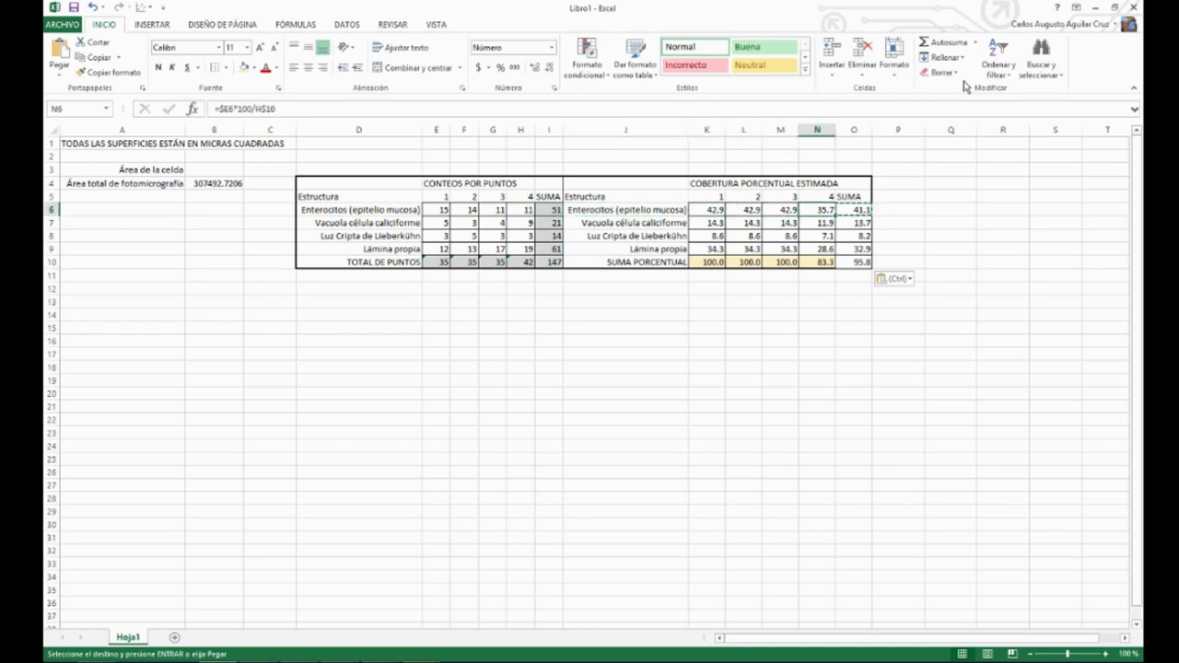
pyautogui.press('F2')
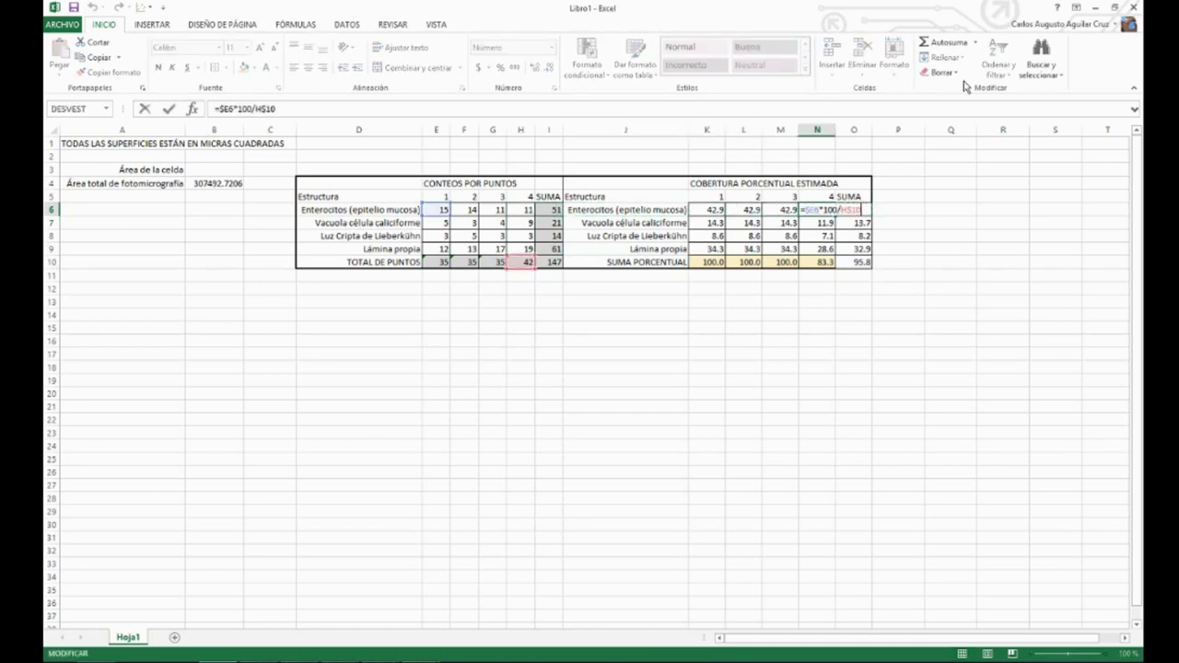
pyautogui.press('Return')
pyautogui.press('Up')
pyautogui.press('Left')
pyautogui.press('Left')
pyautogui.press('Left')
pyautogui.press('F2')
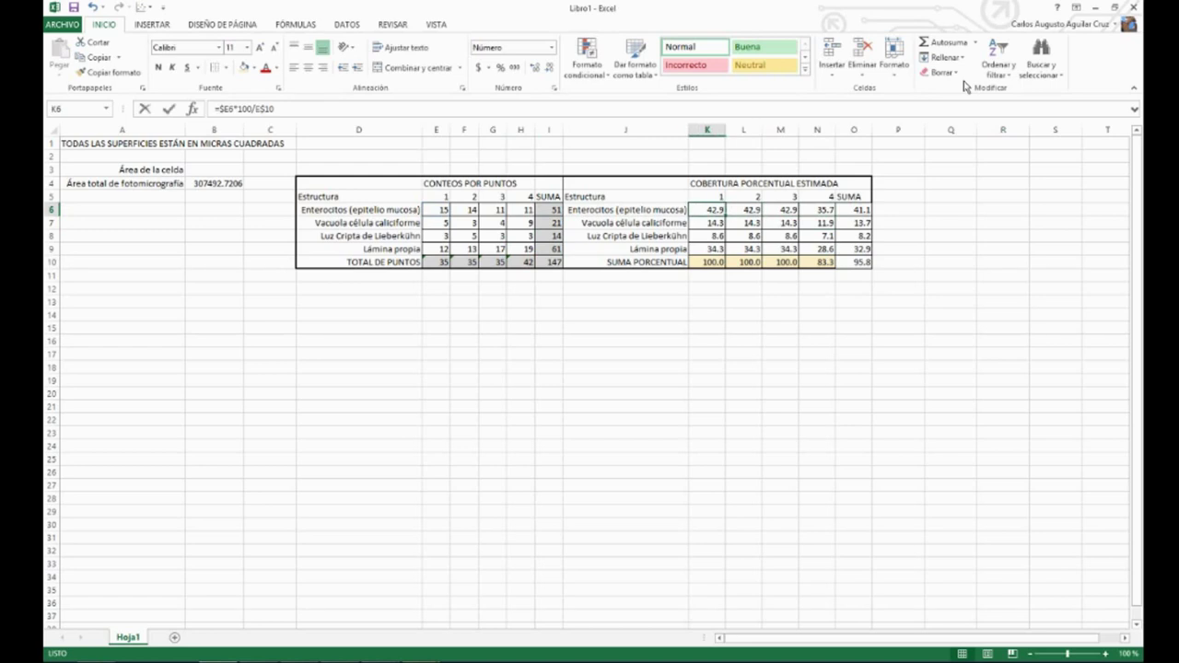
pyautogui.press('Return')
pyautogui.press('F2')
pyautogui.press('Return')
pyautogui.press('F2')
pyautogui.press('Return')
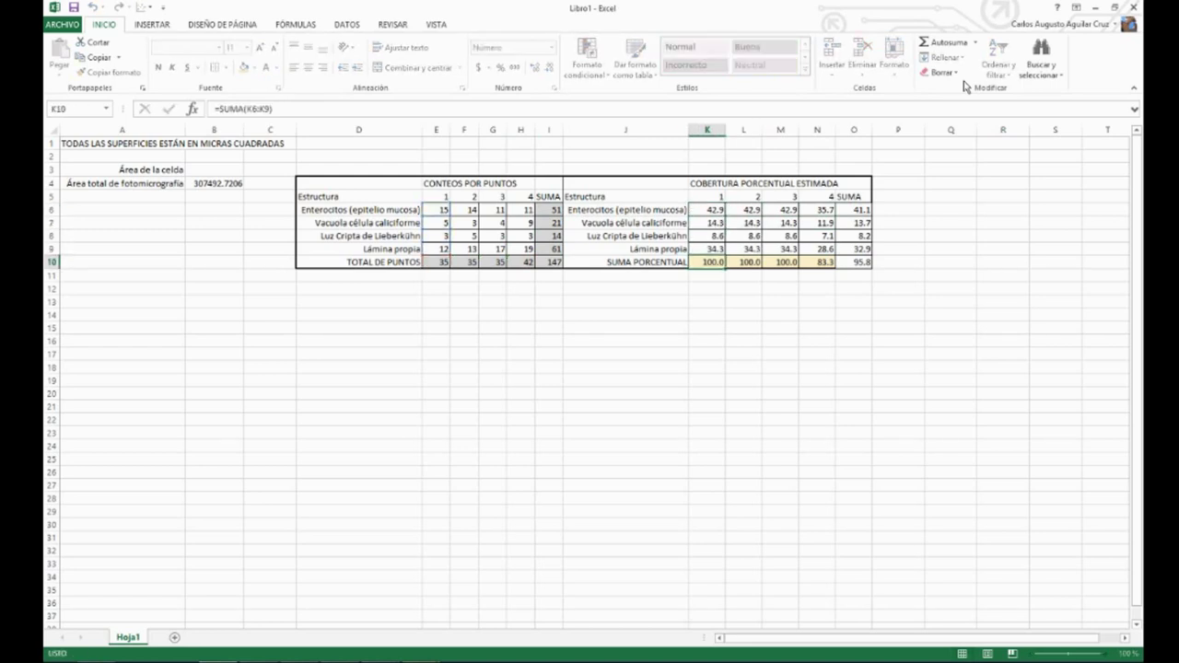
# - Change the second enterocyte percentage formula in L6 to =E$6*100/F$10
pyautogui.press('Up')
pyautogui.press('Up')
pyautogui.press('Right')
pyautogui.hotkey('shift', 'Down')
pyautogui.hotkey('ctrl', 'c')
pyautogui.press('Up')
pyautogui.press('F2')
pyautogui.press('Left')
pyautogui.press('Left')
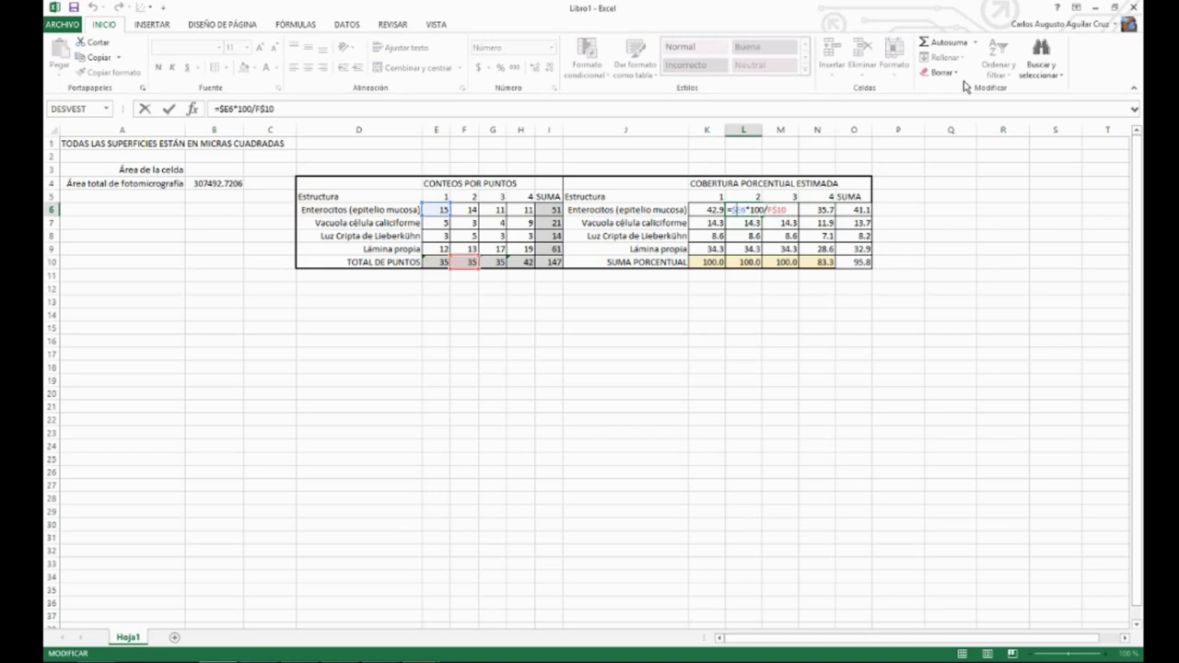
pyautogui.press('F4')
pyautogui.press('F4')
pyautogui.press('F4')
pyautogui.press('F4')
pyautogui.hotkey('ctrl', 'Return')
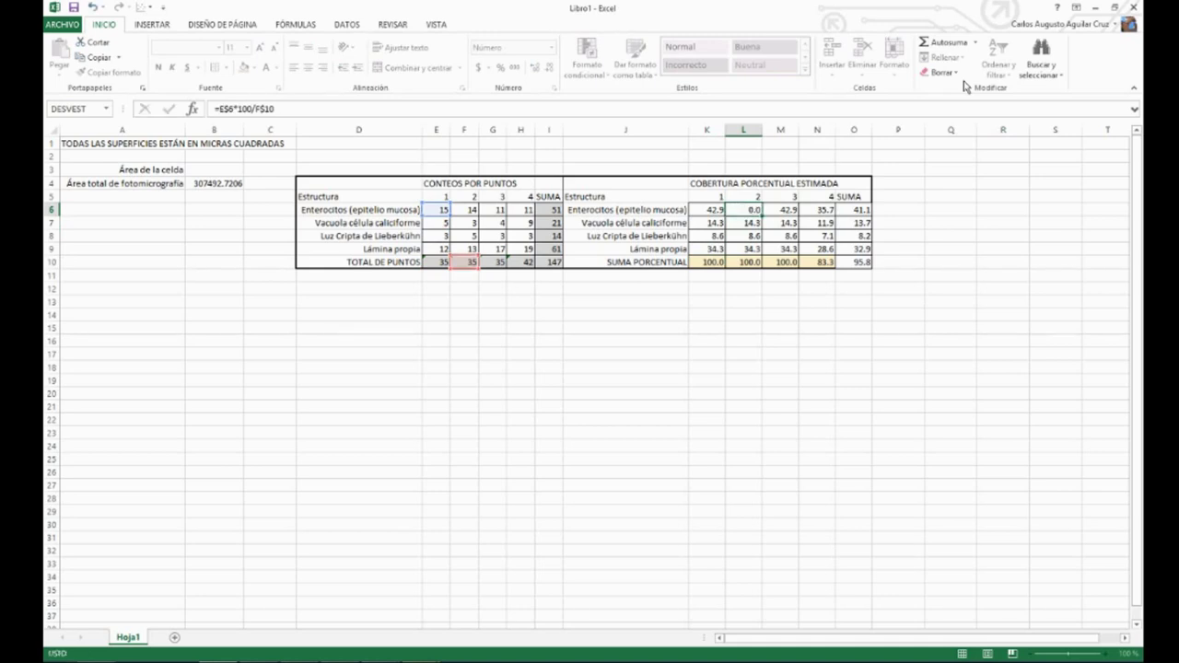
# - Copy the revised L6 formula down over the second column's percentages in L7 to L9
pyautogui.hotkey('ctrl', 'c')
pyautogui.hotkey('shift', 'Down')
pyautogui.hotkey('shift', 'Down')
pyautogui.hotkey('shift', 'Down')
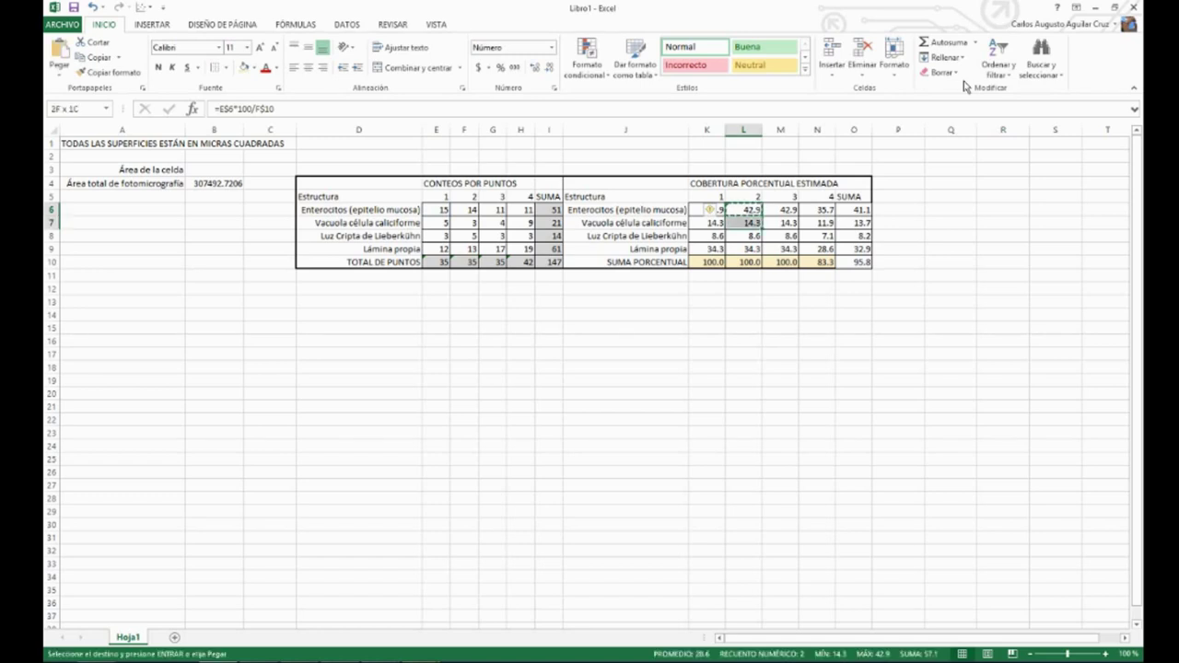
pyautogui.hotkey('ctrl', 'v')
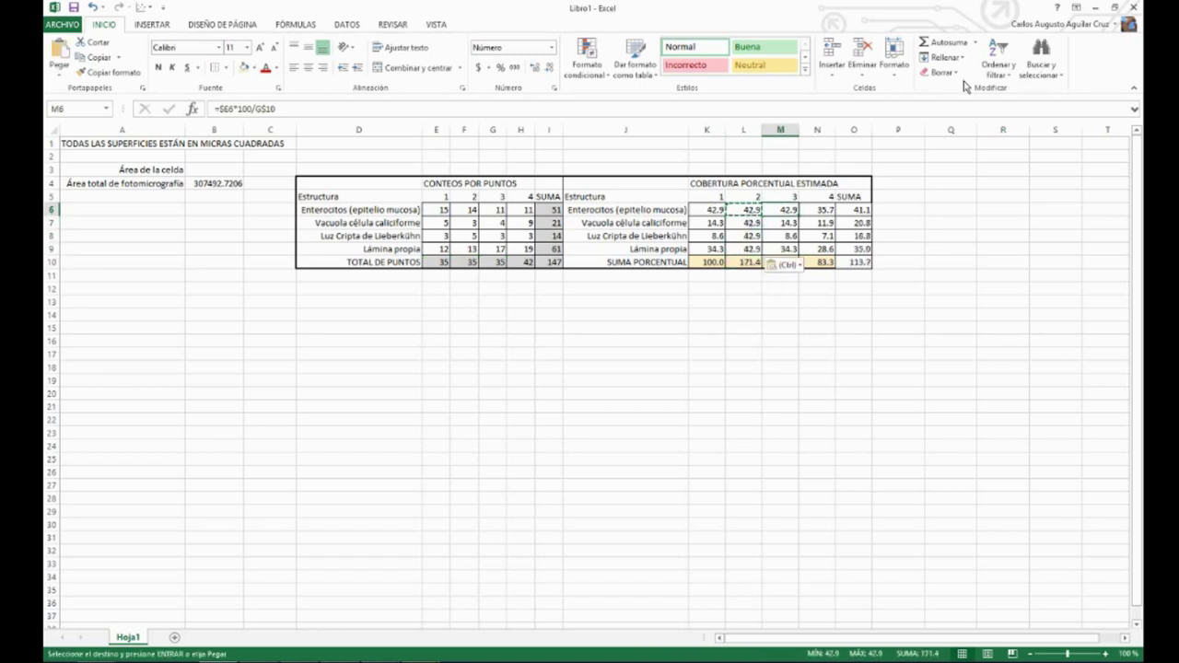
pyautogui.press('Escape')
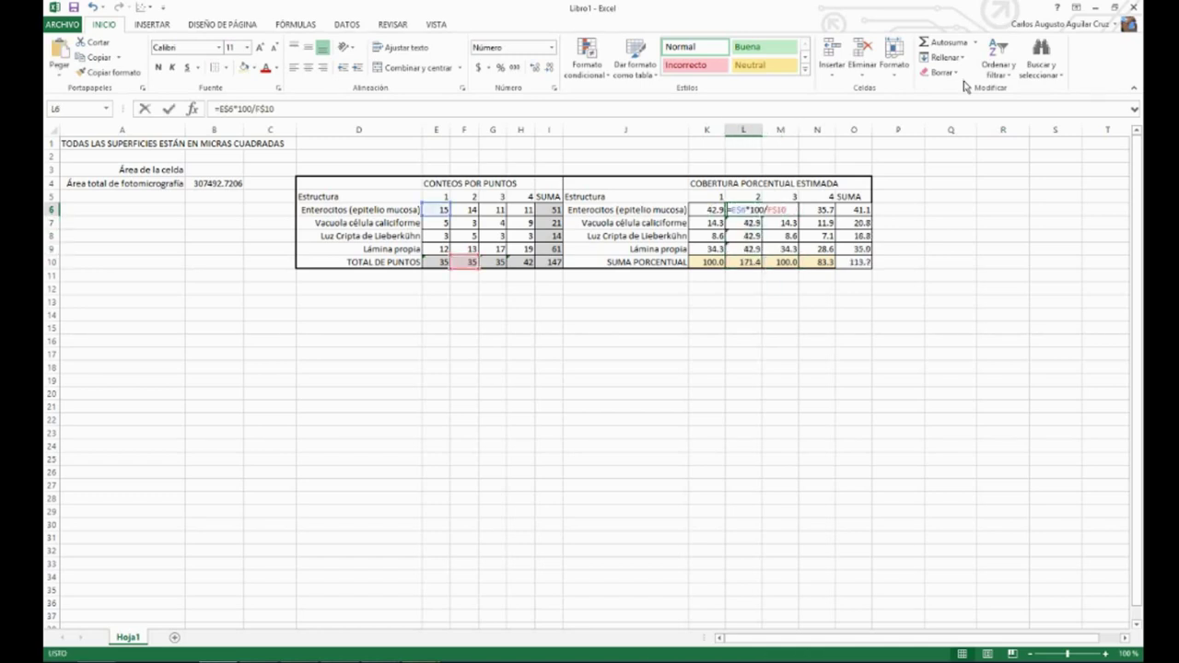
# - Examine the cell references of the L6 formula and the percentages below it in the second column
pyautogui.press('F2')
pyautogui.press('Left')
pyautogui.press('Return')
pyautogui.press('Down')
pyautogui.press('Down')
pyautogui.press('Down')
pyautogui.press('Down')
pyautogui.press('Up')
pyautogui.press('Up')
pyautogui.press('Up')
pyautogui.press('Up')
pyautogui.press('Up')
pyautogui.press('F2')
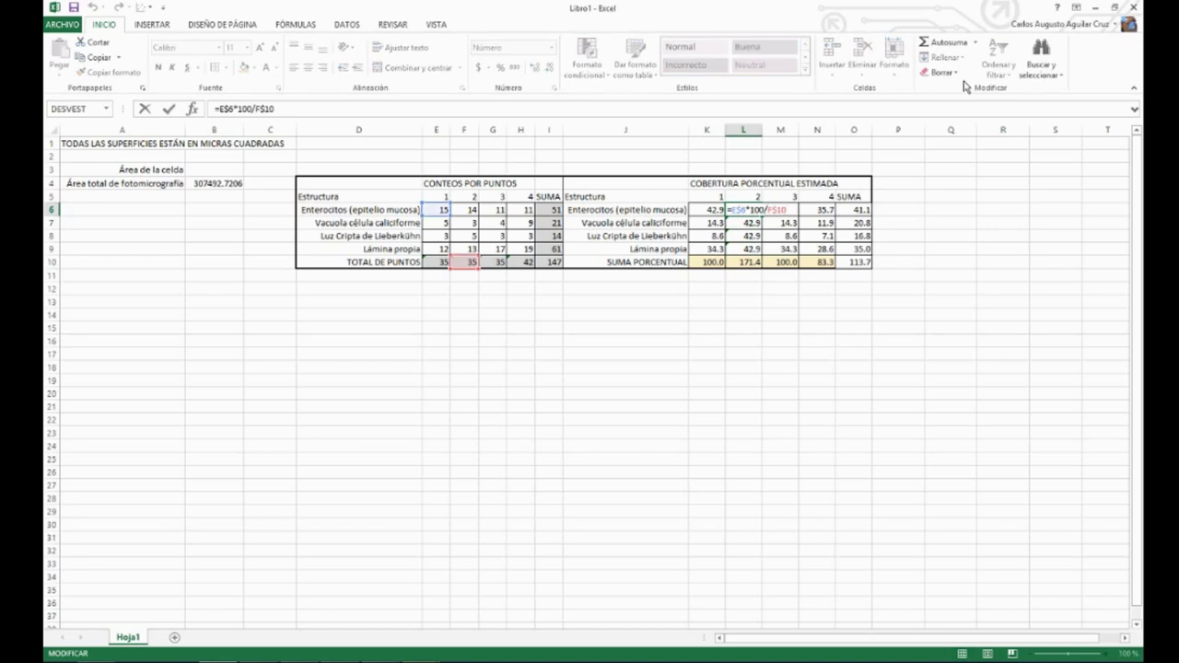
pyautogui.press('Return')
pyautogui.press('Up')
pyautogui.press('F2')
pyautogui.press('Return')
pyautogui.press('Up')
# - Change the second enterocyte percentage formula in L6 to =F$6*100/F$10
pyautogui.press('F2')
pyautogui.press('Left')
pyautogui.press('Left')
pyautogui.press('Left')
pyautogui.press('Left')
pyautogui.press('Left')
pyautogui.press('F4')
pyautogui.press('F4')
pyautogui.press('F4')
pyautogui.press('F4')
pyautogui.click(467, 210)
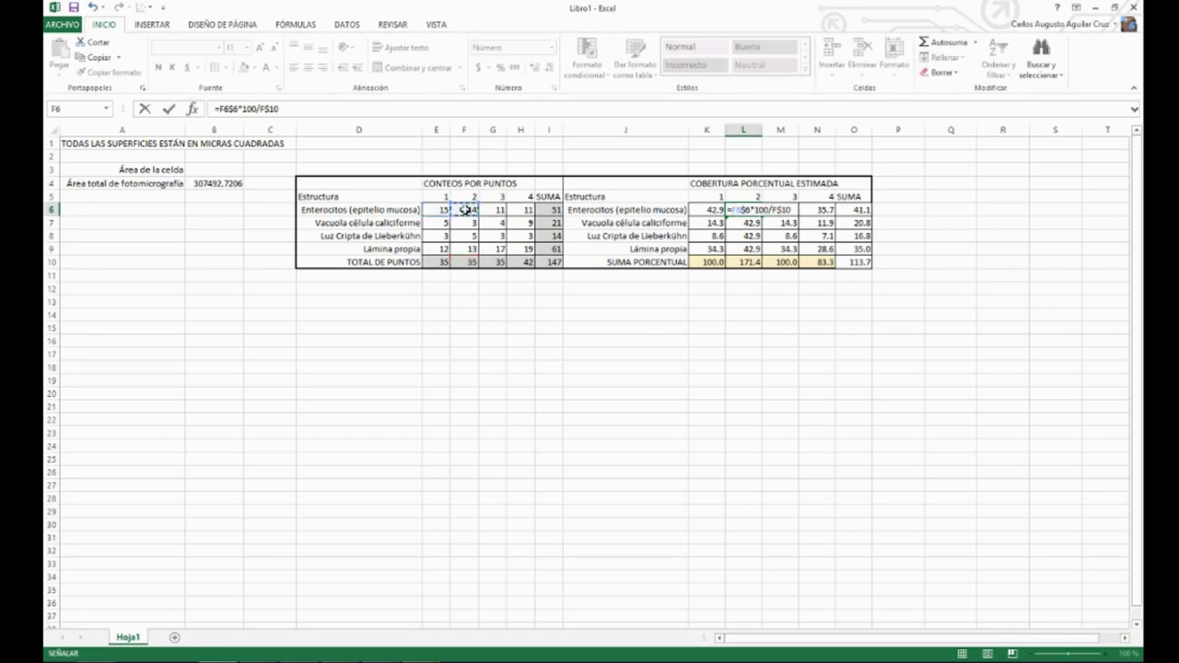
pyautogui.press('BackSpace')
pyautogui.press('BackSpace')
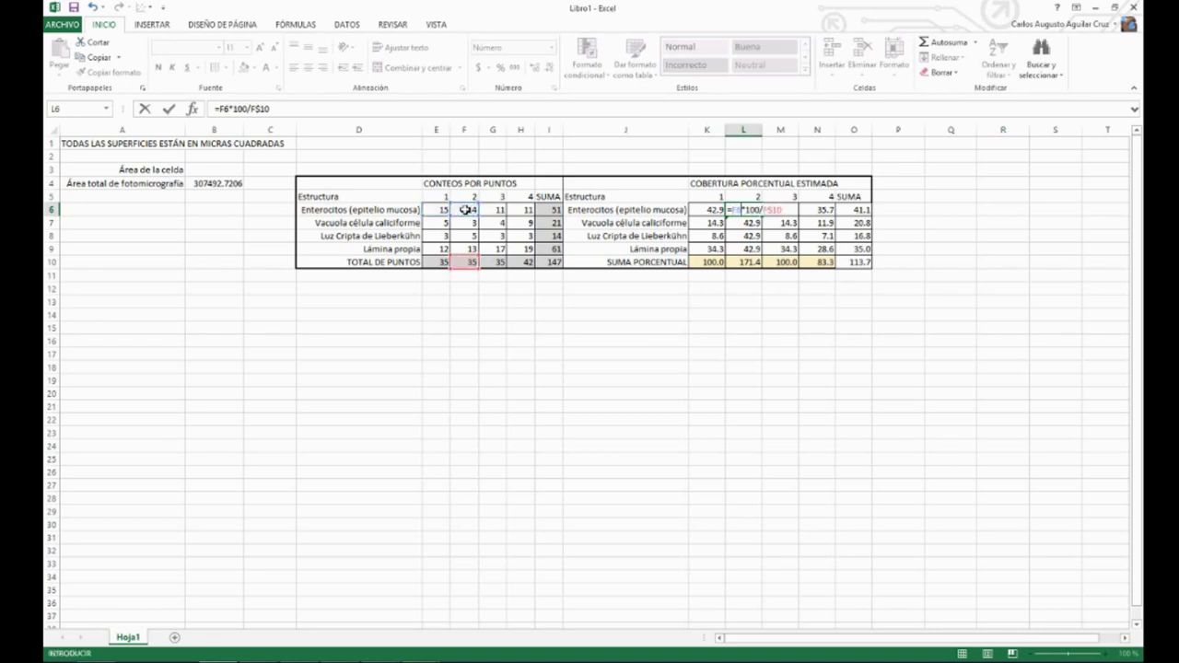
pyautogui.press('F4')
pyautogui.press('F4')
pyautogui.hotkey('ctrl', 'Return')
# - Copy the L6 formula with its fixed row reference F$6 down to L9
pyautogui.hotkey('ctrl', 'c')
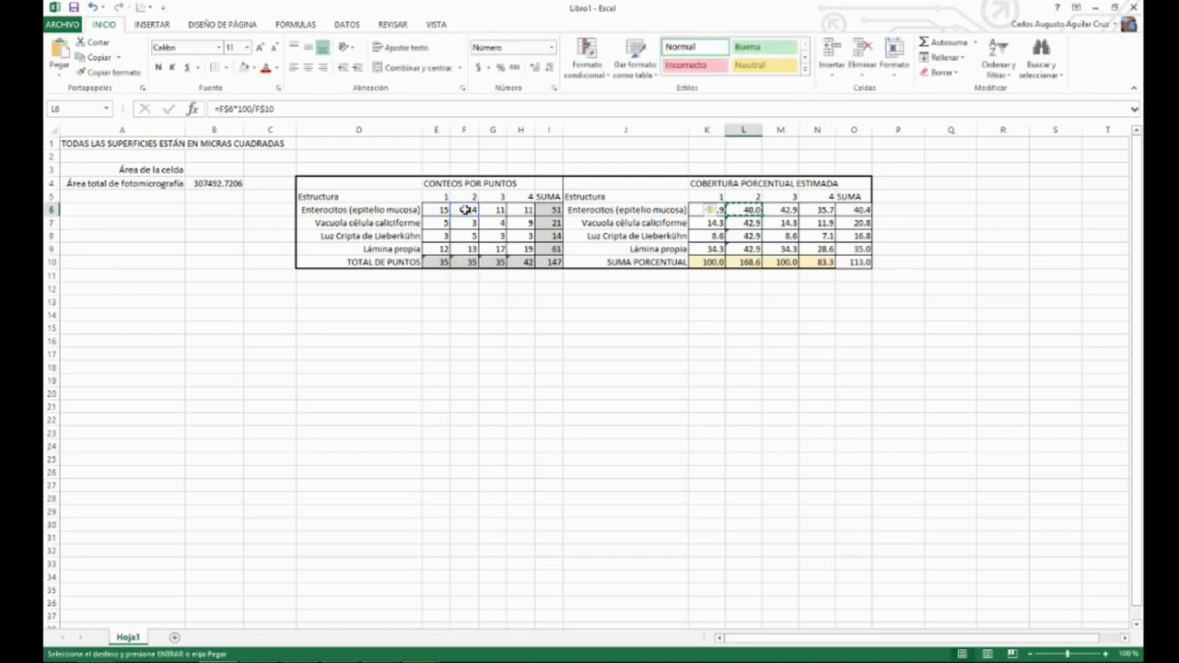
pyautogui.hotkey('shift', 'Down')
pyautogui.hotkey('shift', 'Down')
pyautogui.hotkey('shift', 'Down')
pyautogui.hotkey('shift', 'Down')
pyautogui.hotkey('shift', 'Up')
pyautogui.hotkey('ctrl', 'v')
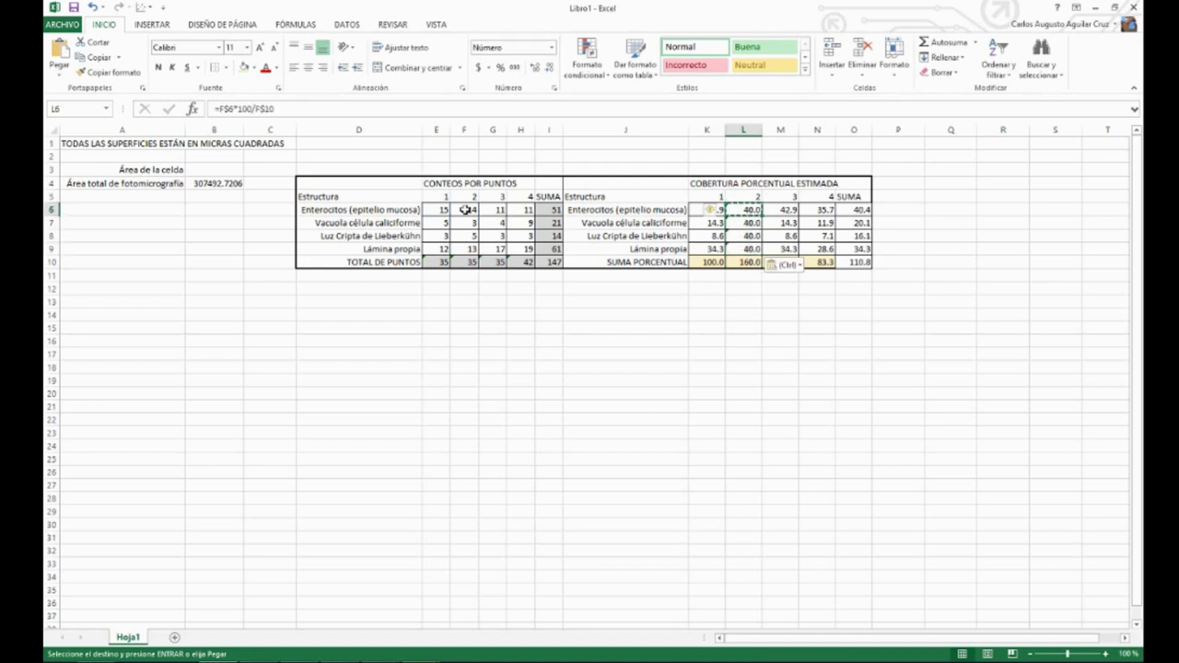
# - Change the reference type in L6 so that the formula reads =$F6*100/F$10
pyautogui.press('F2')
pyautogui.press('Left')
pyautogui.press('Left')
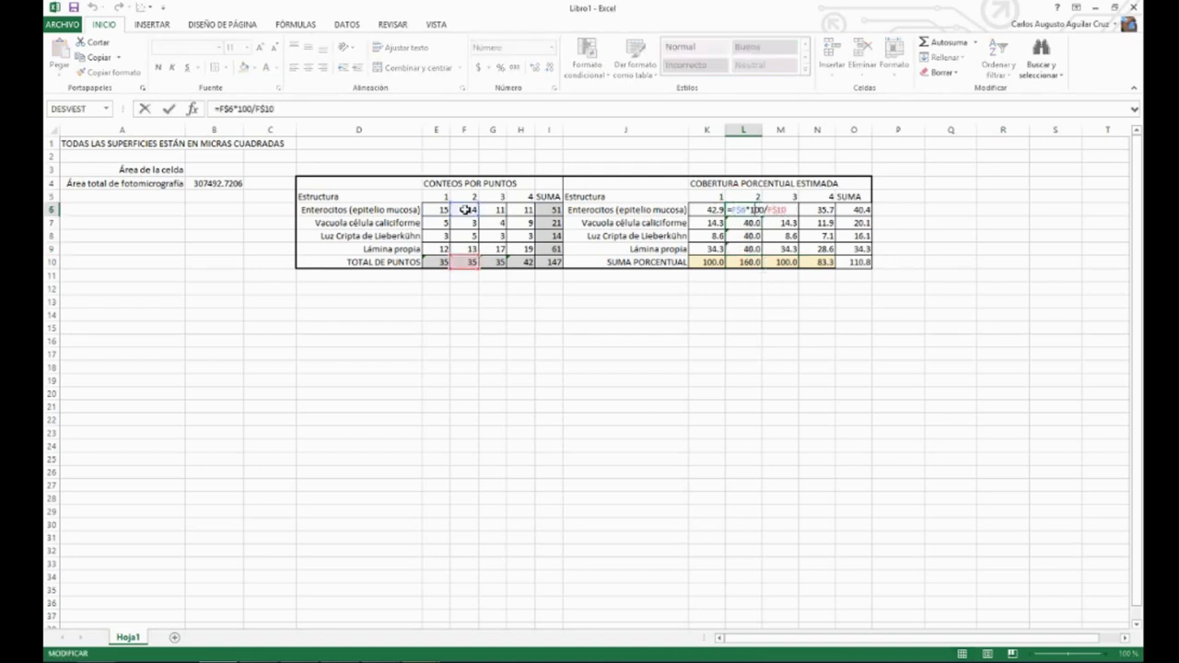
pyautogui.press('F4')
pyautogui.press('F4')
pyautogui.press('F4')
pyautogui.hotkey('ctrl', 'Return')
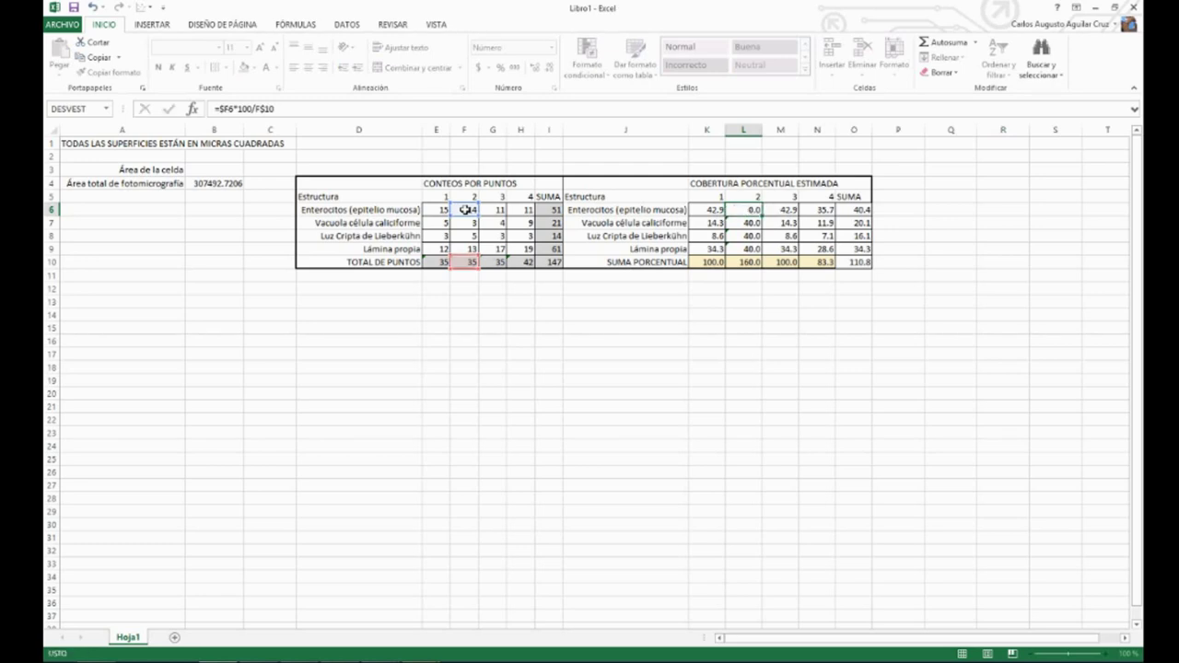
# - Copy the =$F6*100/F$10 formula from L6 down through L9
pyautogui.hotkey('ctrl', 'c')
pyautogui.hotkey('shift', 'Down')
pyautogui.hotkey('shift', 'Down')
pyautogui.hotkey('shift', 'Down')
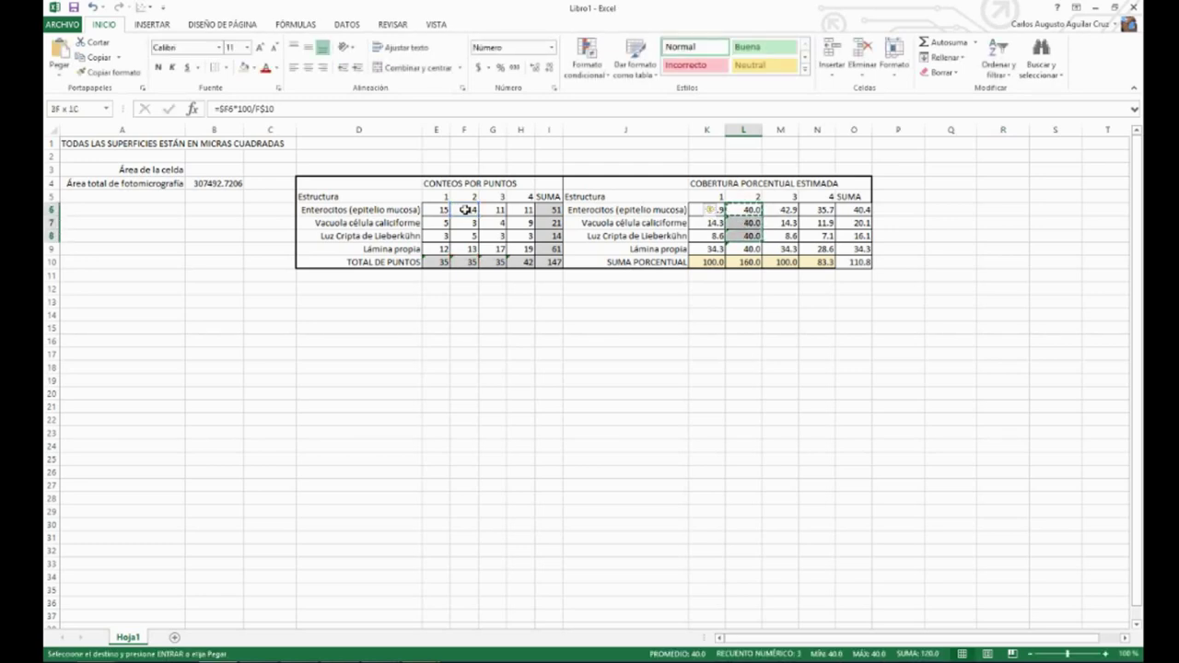
pyautogui.hotkey('ctrl', 'v')
# - Set the third grid's enterocyte percentage formula in M6 to =$G6*100/G$10
pyautogui.press('Right')
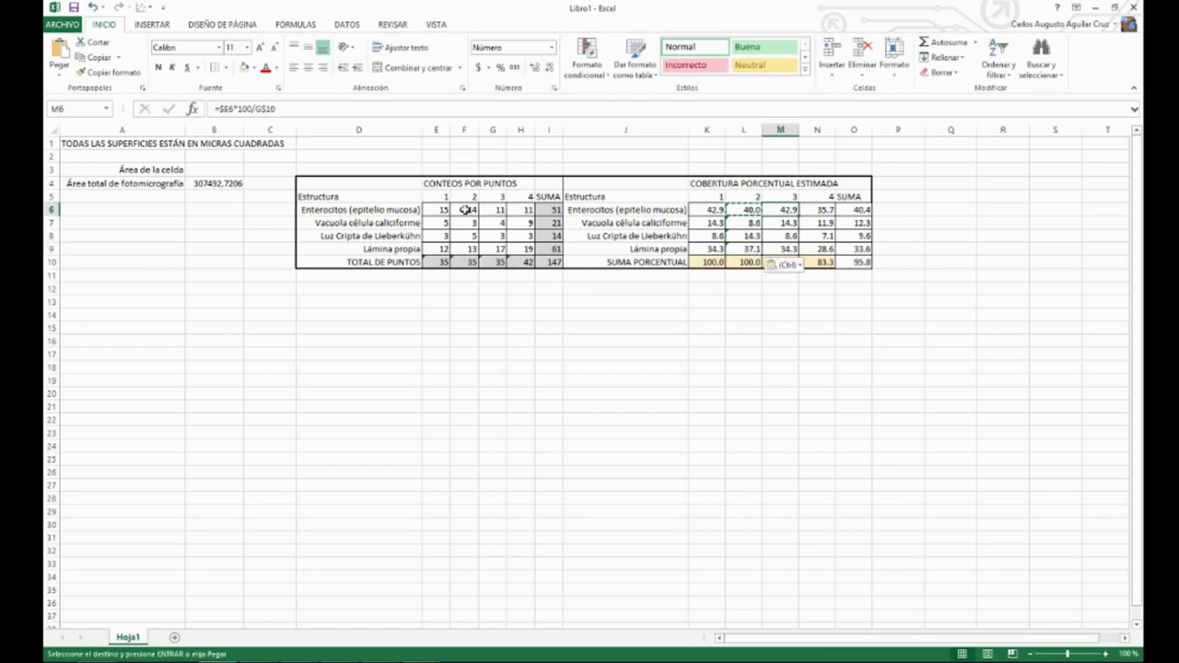
pyautogui.hotkey('ctrl', 'v')
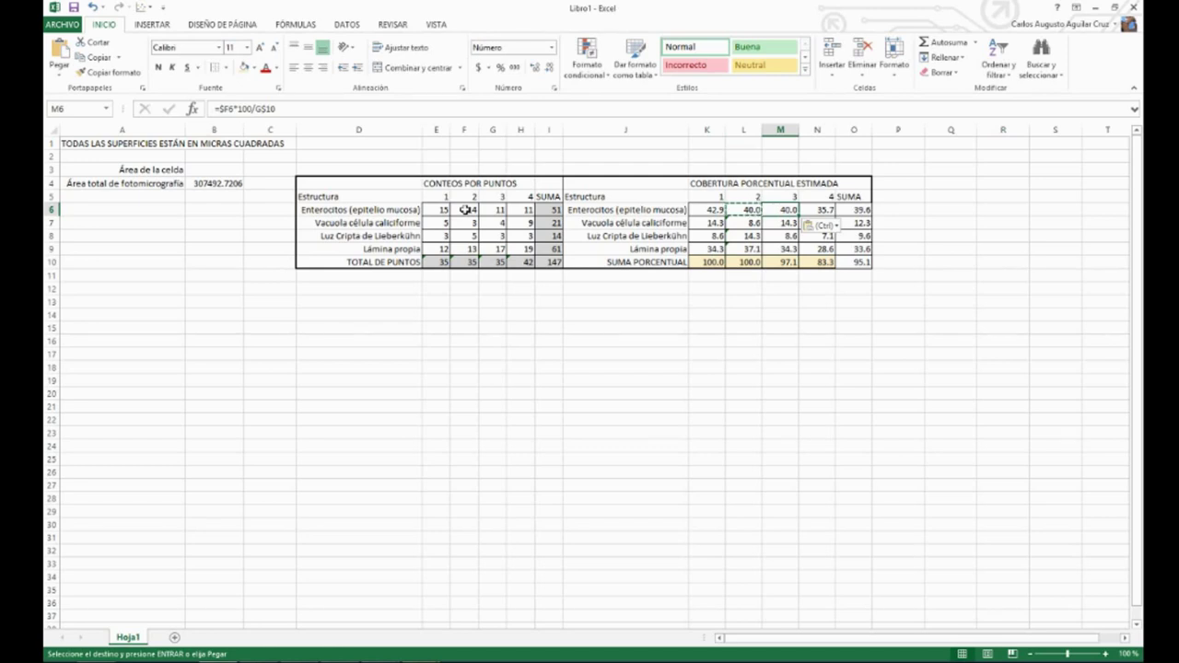
pyautogui.press('F2')
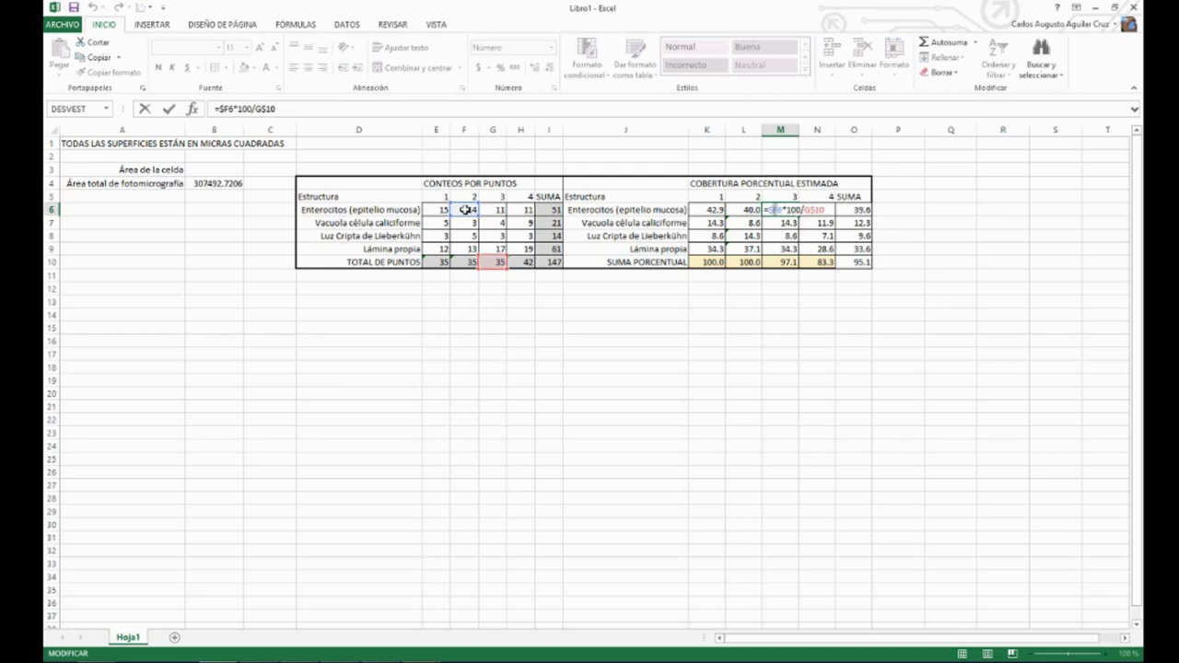
pyautogui.write('$G6')
pyautogui.press('Tab')
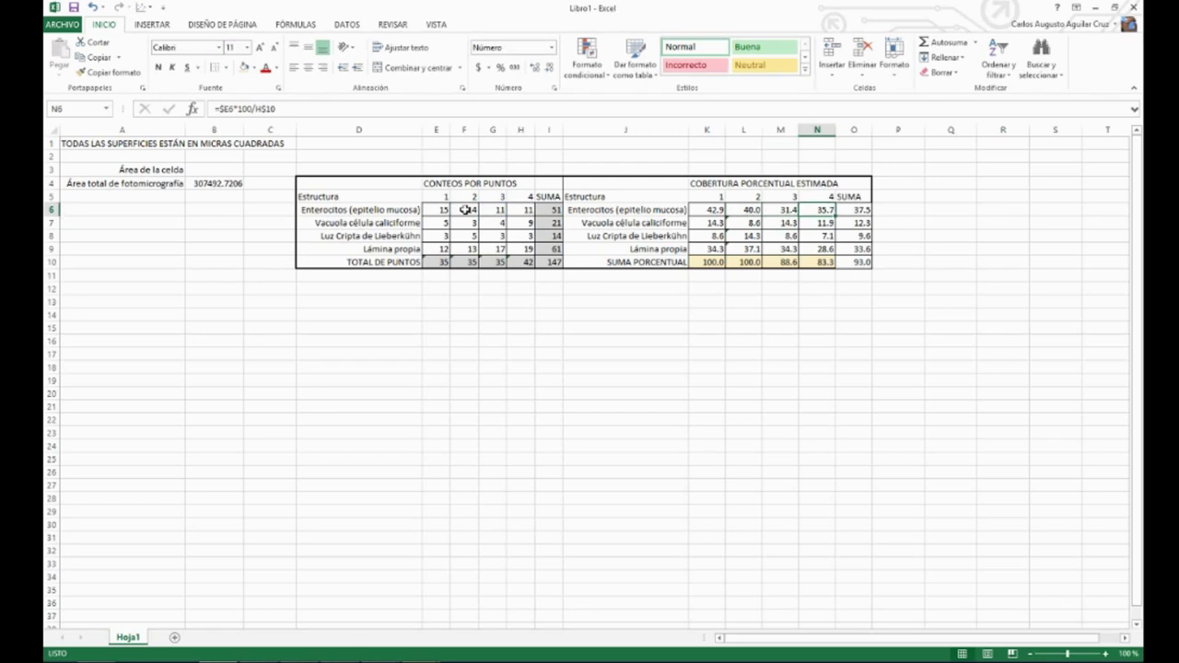
# - Set the fourth grid's enterocyte percentage formula in N6 to =$H6*100/H$10
pyautogui.press('F2')
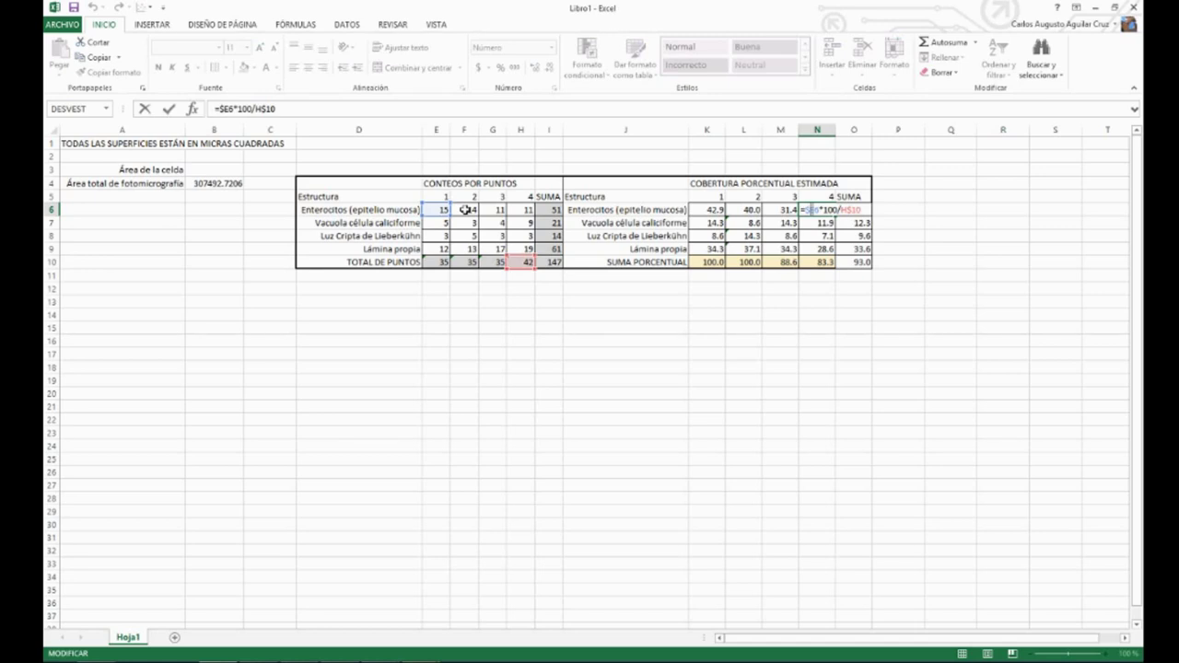
pyautogui.write('$H6')
pyautogui.press('Return')
# - Fill the corrected enterocyte percentage formulas in L6:N6 down through row 9
pyautogui.press('Up')
pyautogui.press('Left')
pyautogui.press('Left')
pyautogui.press('Left')
pyautogui.press('Right')
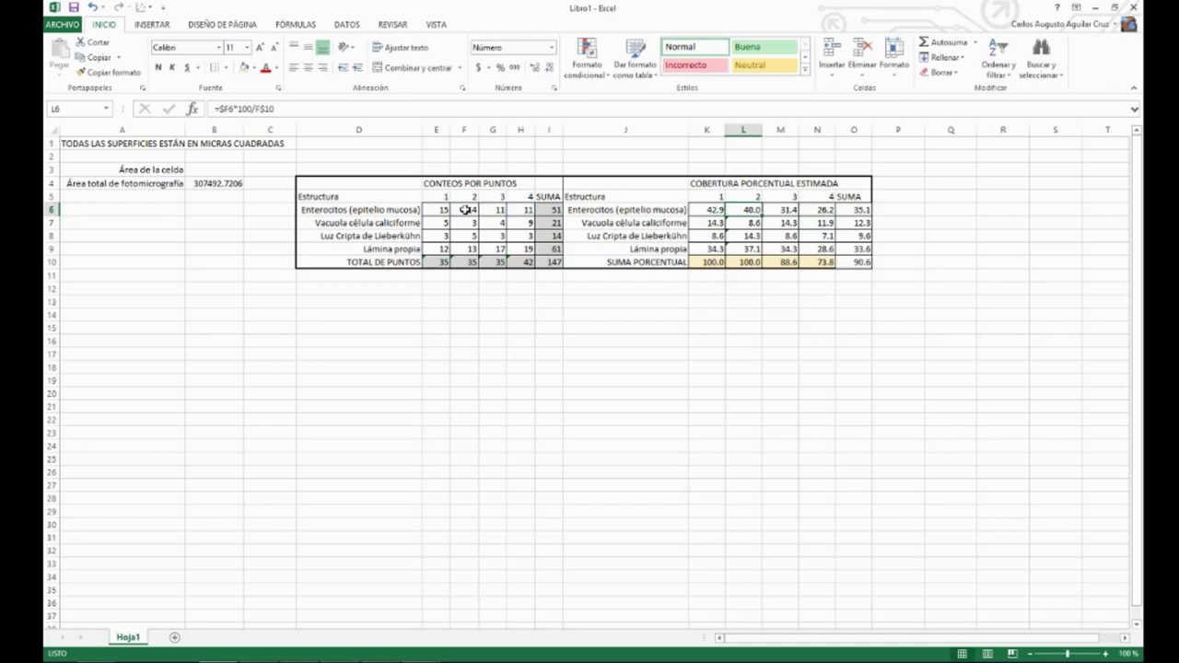
pyautogui.hotkey('shift', 'Right')
pyautogui.hotkey('shift', 'Right')
pyautogui.hotkey('shift', 'Right')
pyautogui.hotkey('shift', 'Left')
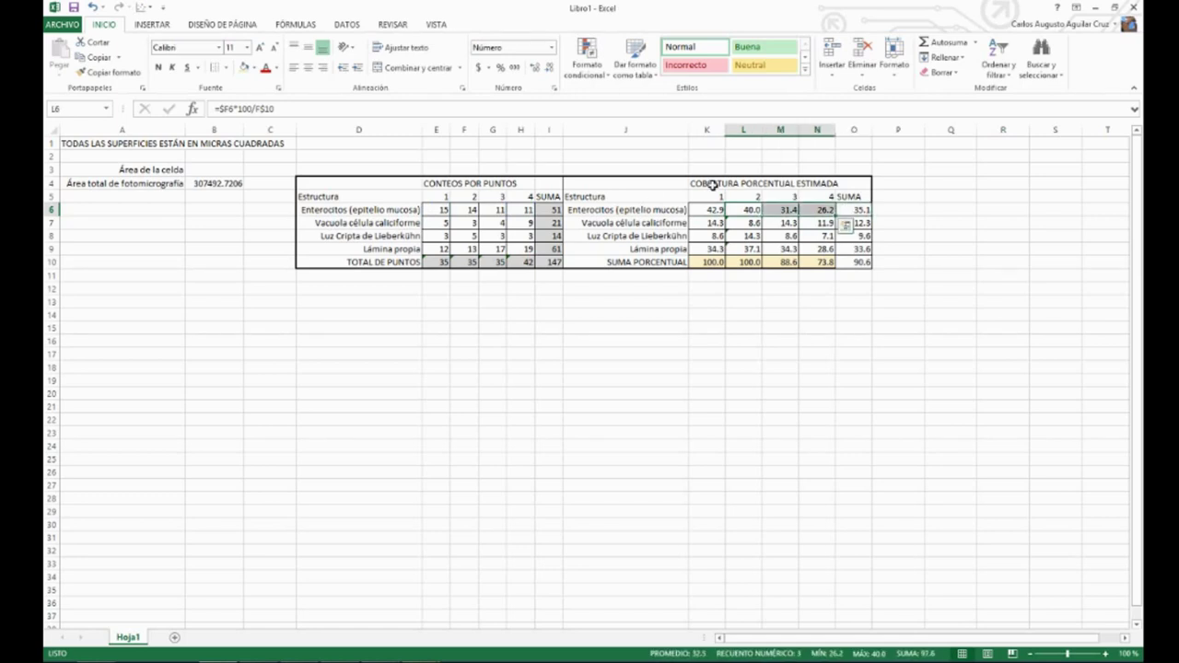
pyautogui.moveTo(835, 217); pyautogui.dragTo(836, 248)
pyautogui.click(782, 302)
# - Review the percentage sums in K10 to N10 and the averages in O6 and O10
pyautogui.moveTo(713, 210); pyautogui.dragTo(710, 250)
pyautogui.click(707, 263)
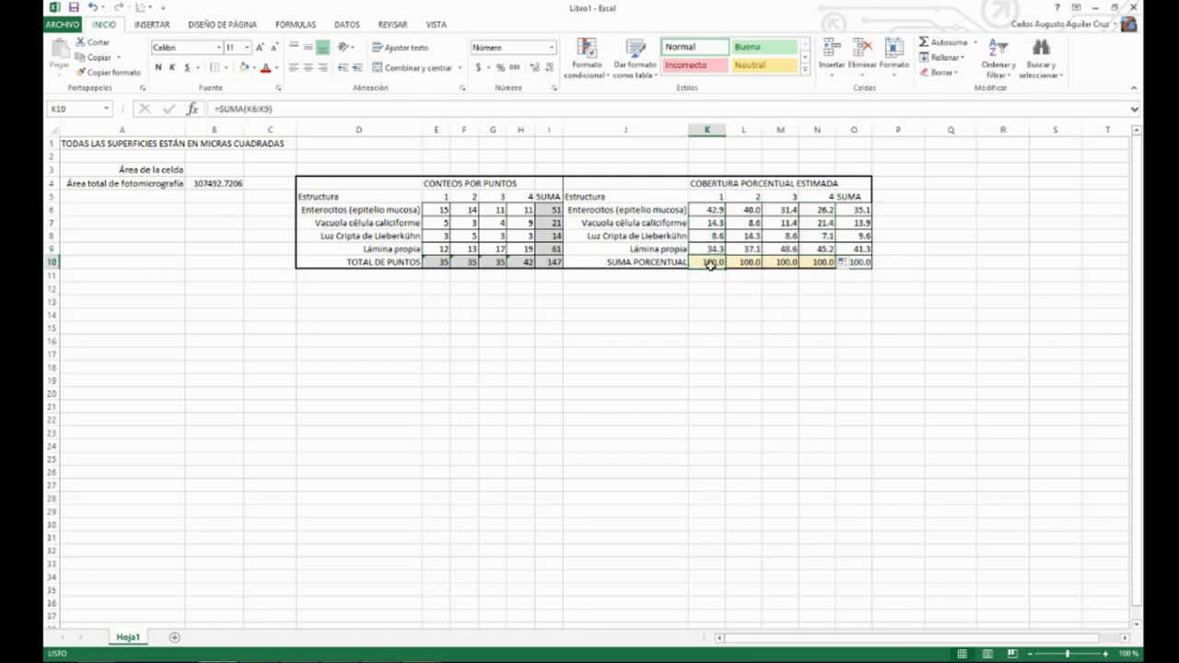
pyautogui.click(746, 263)
pyautogui.click(785, 263)
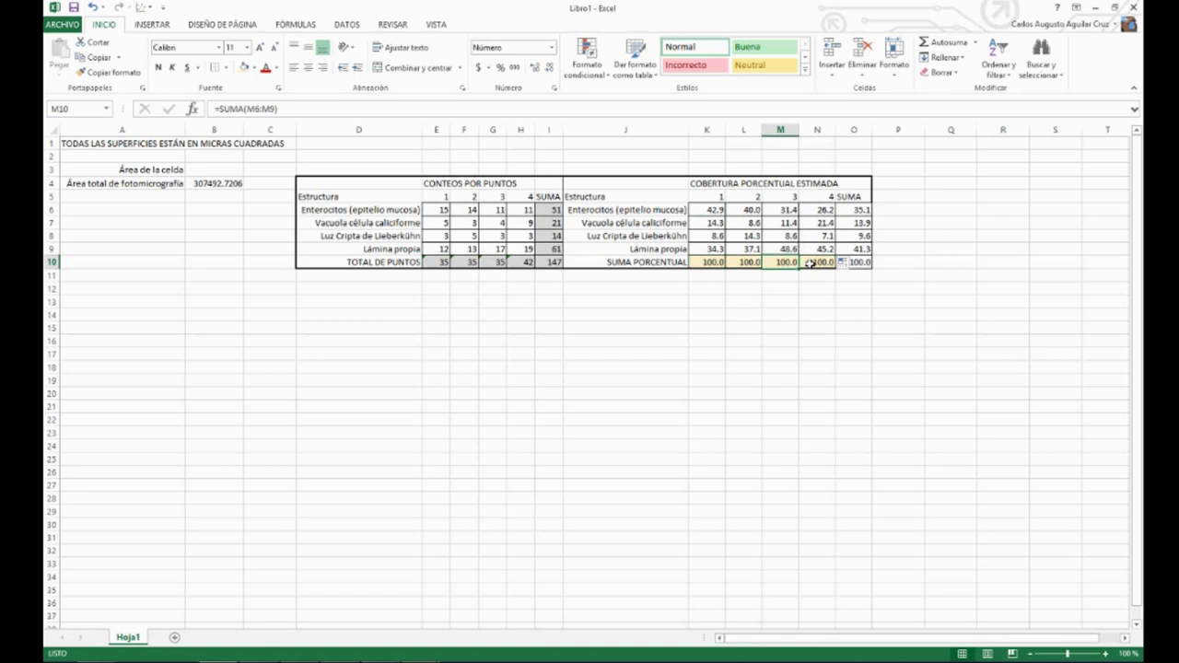
pyautogui.click(811, 263)
pyautogui.click(858, 211)
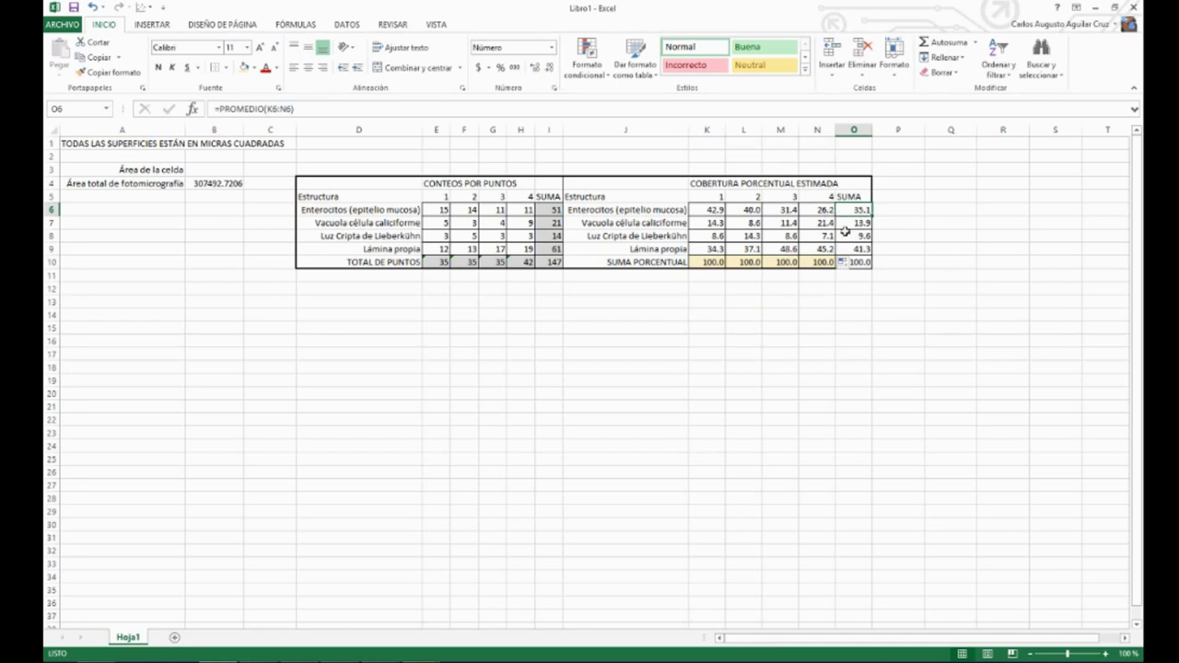
pyautogui.click(856, 260)
# - Shade the average percentages in O6:O9 light green and their total in O10 a darker green
pyautogui.moveTo(855, 212); pyautogui.dragTo(857, 251)
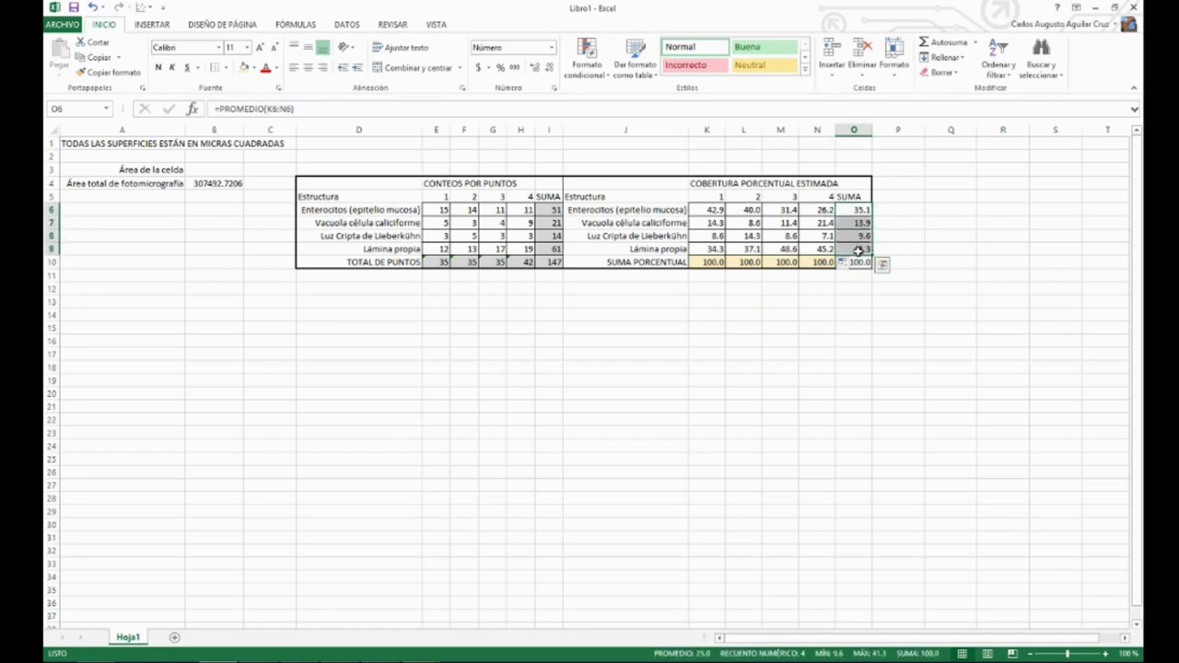
pyautogui.click(254, 68)
pyautogui.click(339, 111)
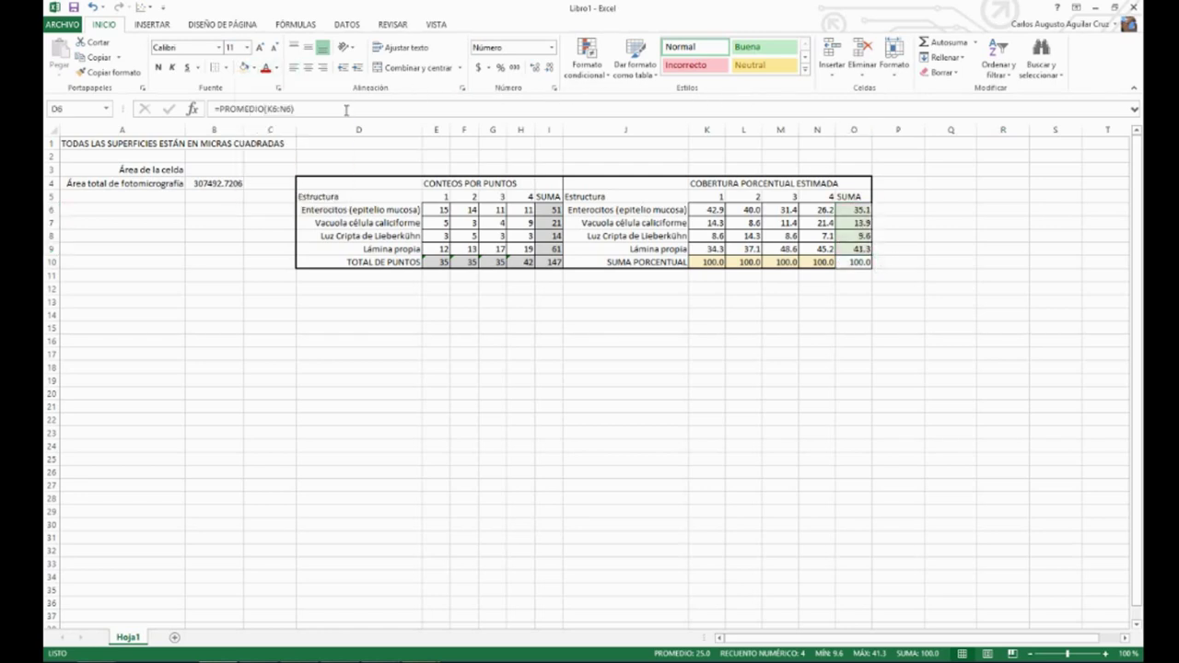
pyautogui.click(853, 262)
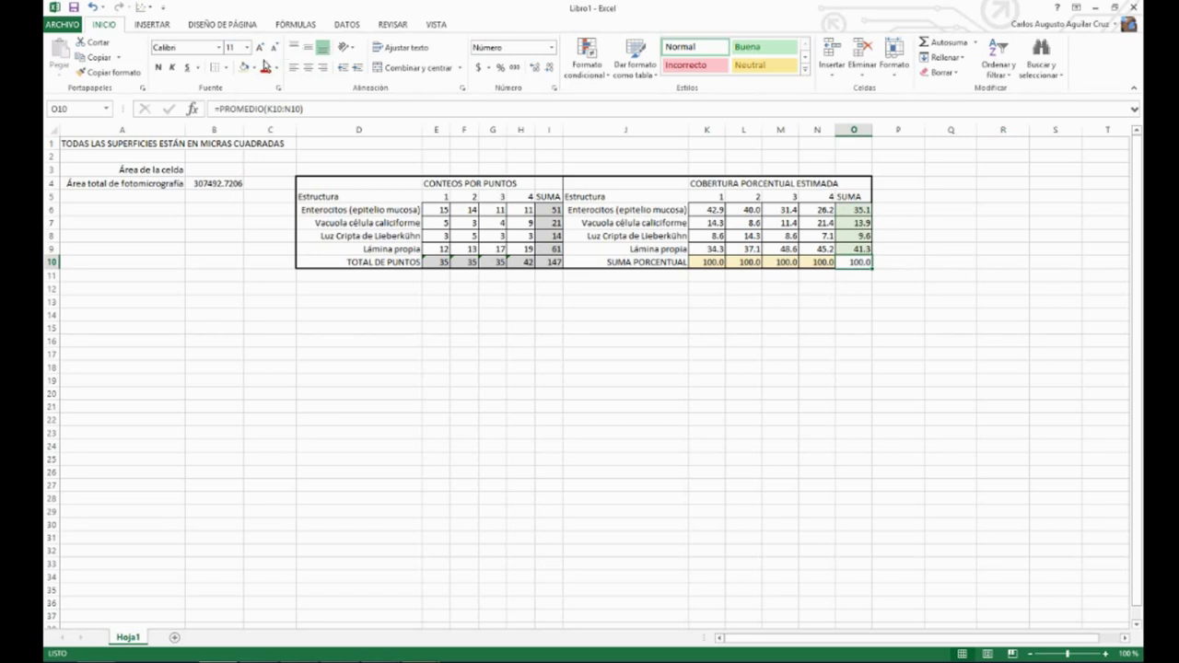
pyautogui.click(254, 68)
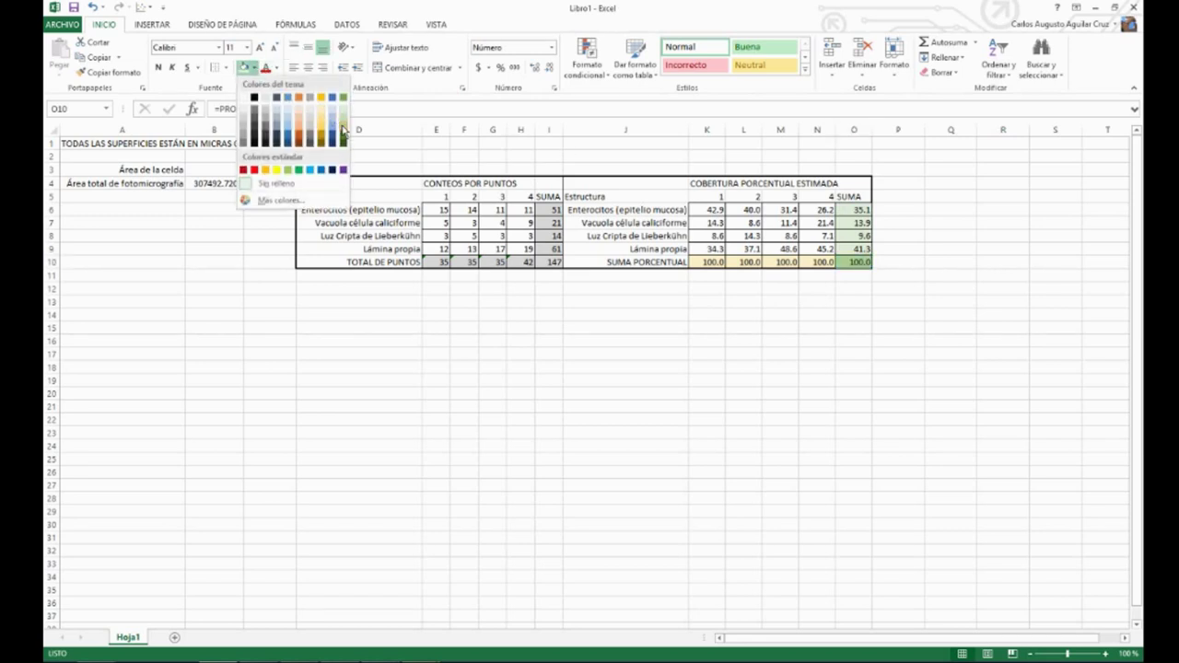
pyautogui.click(340, 115)
pyautogui.click(802, 313)
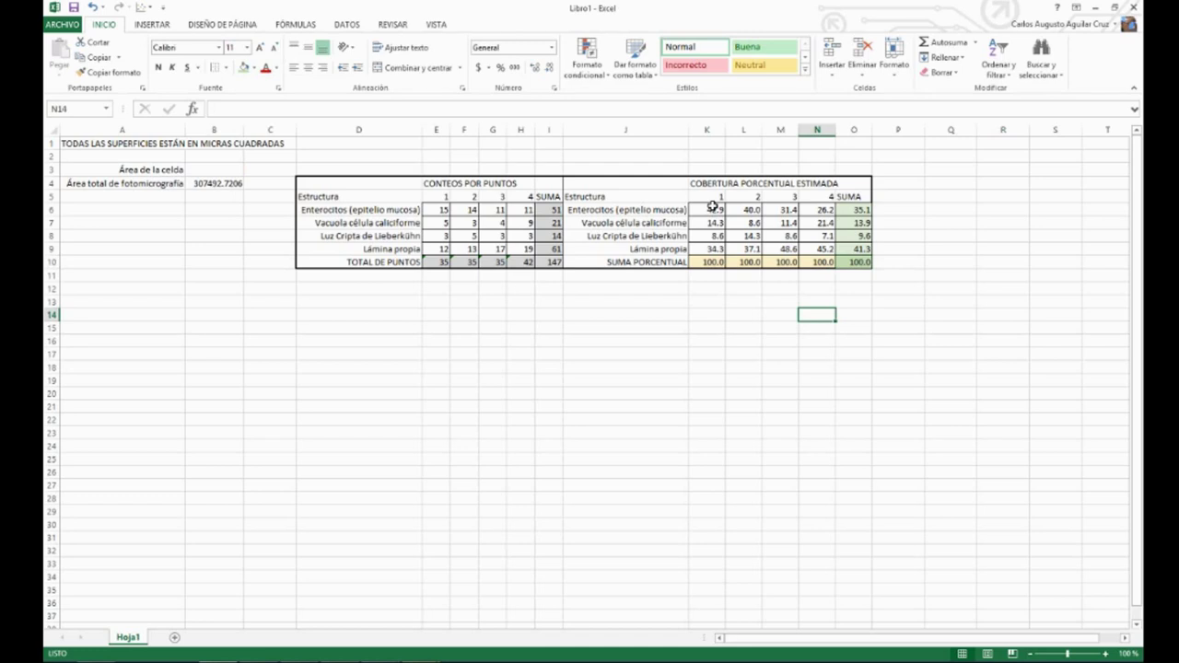
# - Bring up the gridded colon micrograph, zoom it to 50%, and place its window below the tables
pyautogui.click(861, 211)
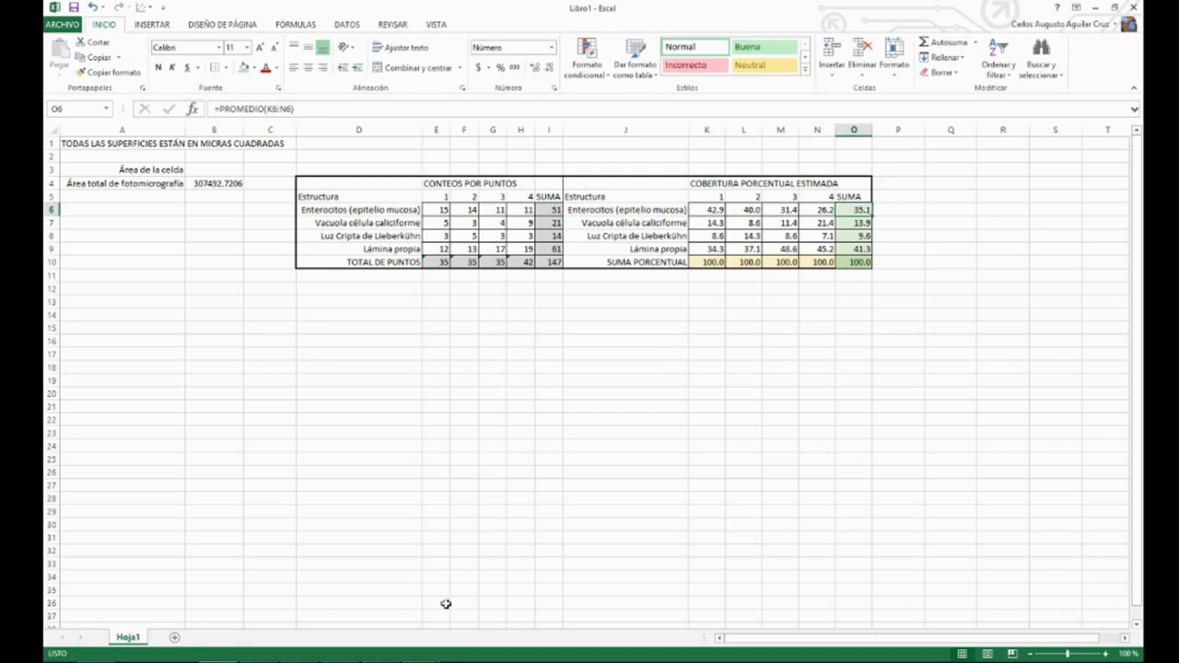
pyautogui.click(489, 580)
pyautogui.moveTo(619, 92); pyautogui.dragTo(480, 85)
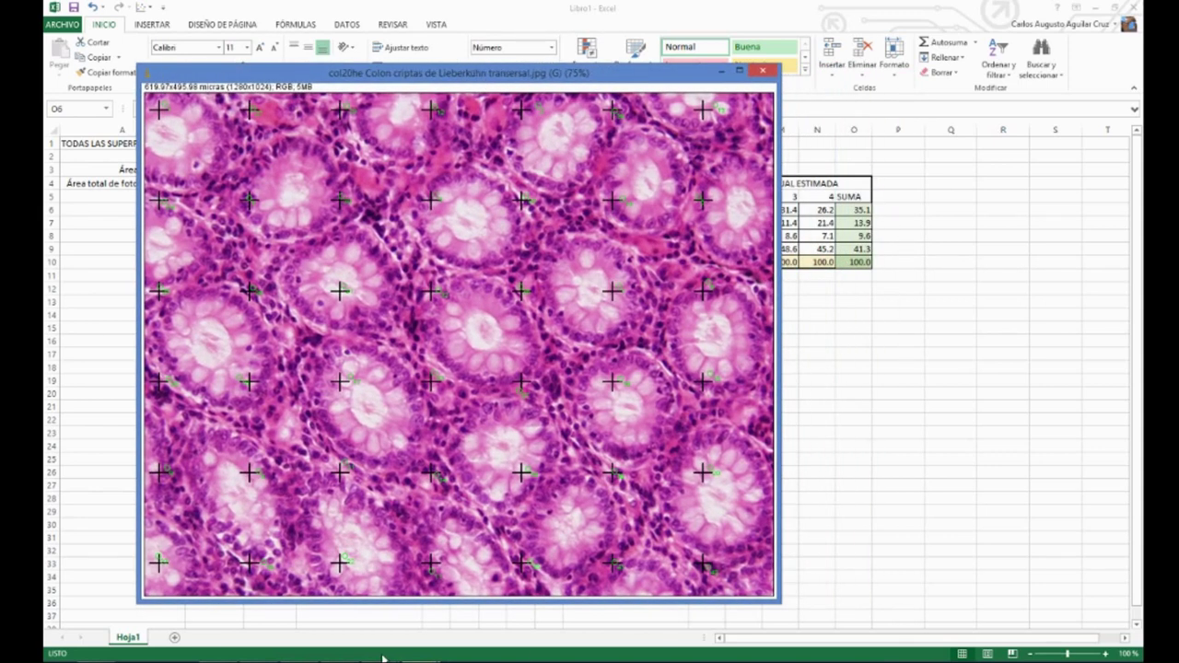
pyautogui.press('-')
pyautogui.press('-')
pyautogui.press('-')
pyautogui.moveTo(350, 83); pyautogui.dragTo(588, 283)
pyautogui.press('+')
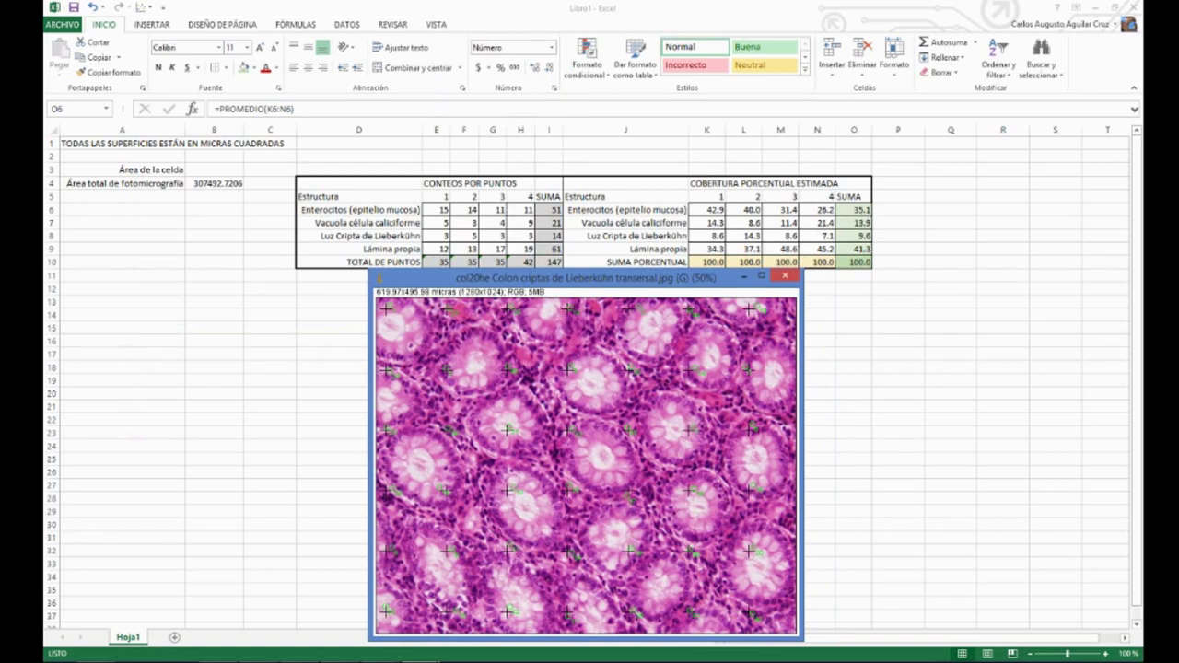
# - Switch ImageJ to the straight line tool to clear the numbered point selection from the micrograph
pyautogui.click(378, 609)
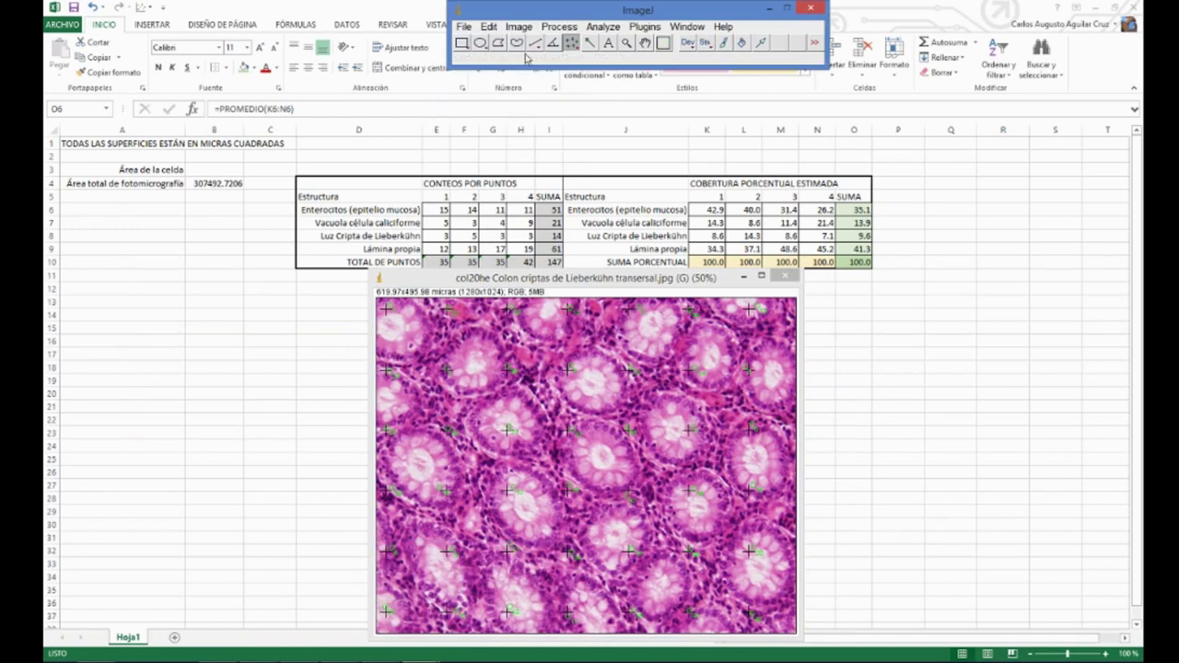
pyautogui.click(553, 42)
pyautogui.click(560, 26)
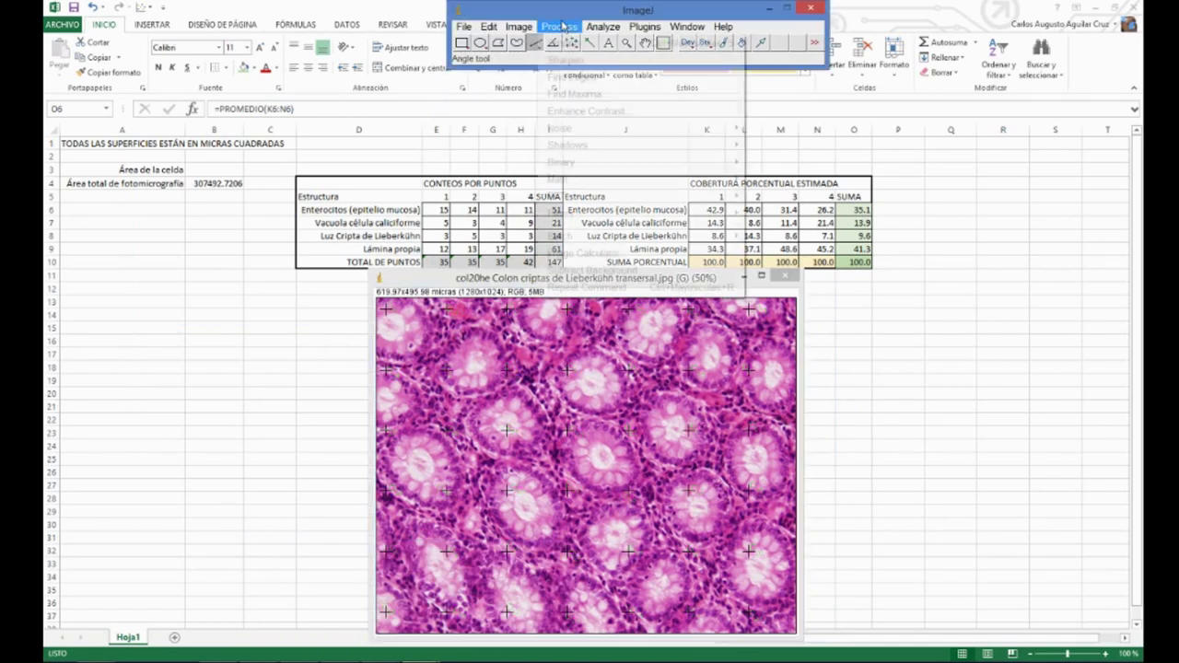
pyautogui.click(487, 279)
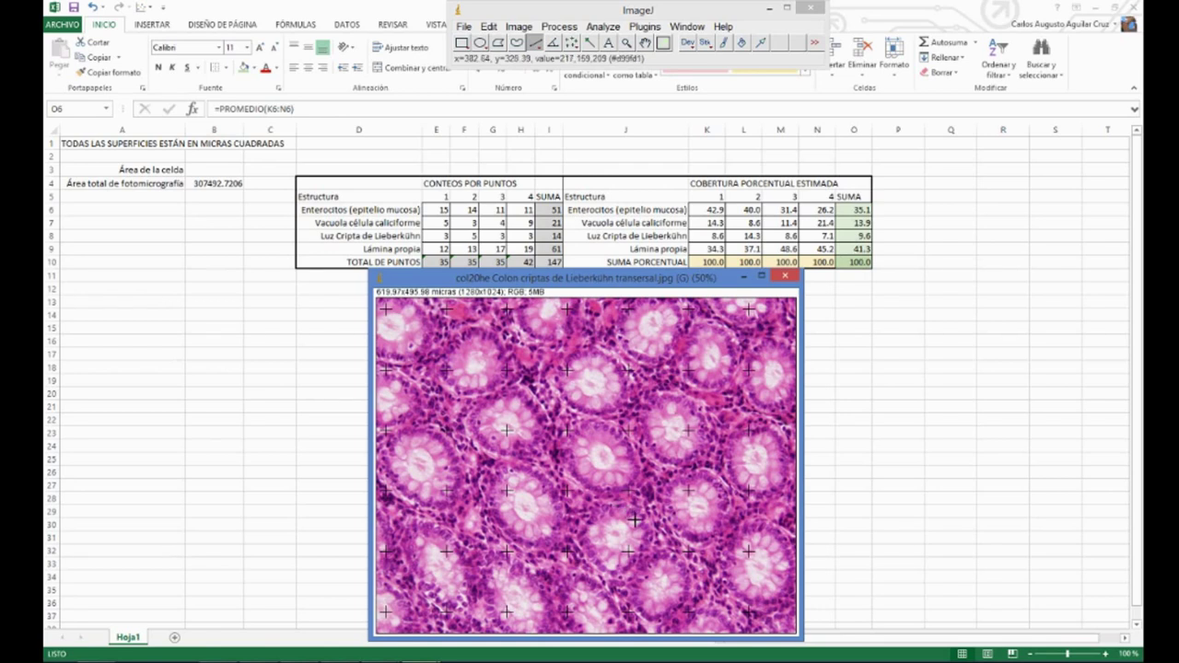
# - Compare the average coverages in O6:O8 with the micrograph and return to the Excel worksheet
pyautogui.click(865, 214)
pyautogui.moveTo(866, 213); pyautogui.dragTo(863, 238)
pyautogui.click(498, 603)
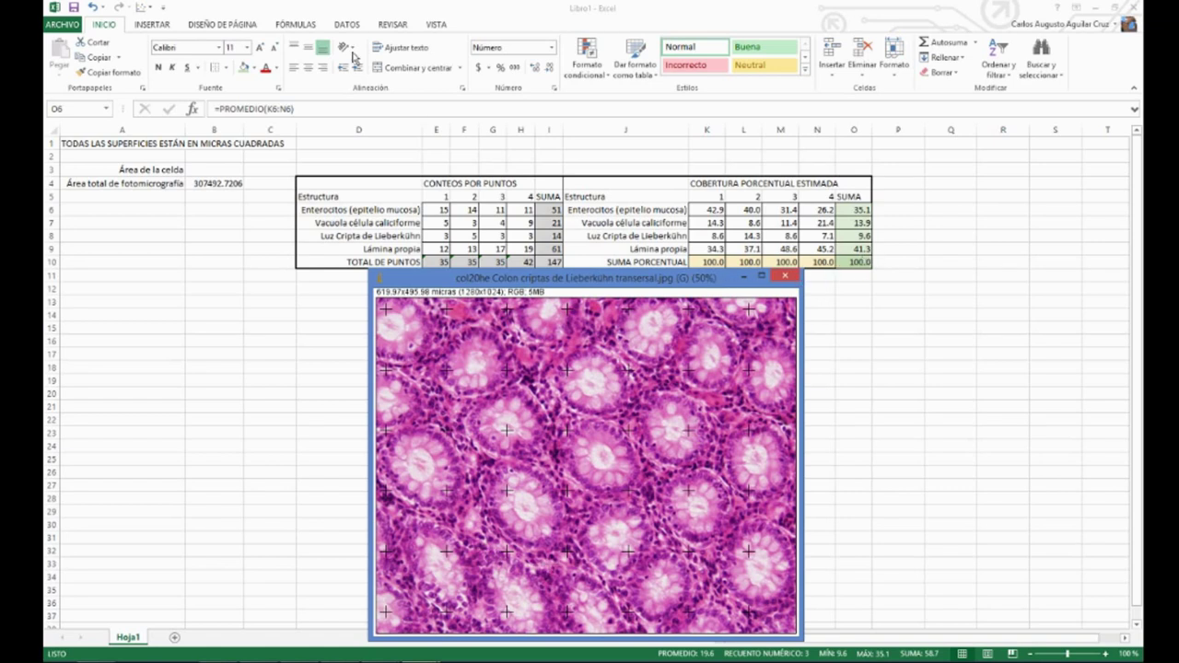
pyautogui.click(328, 10)
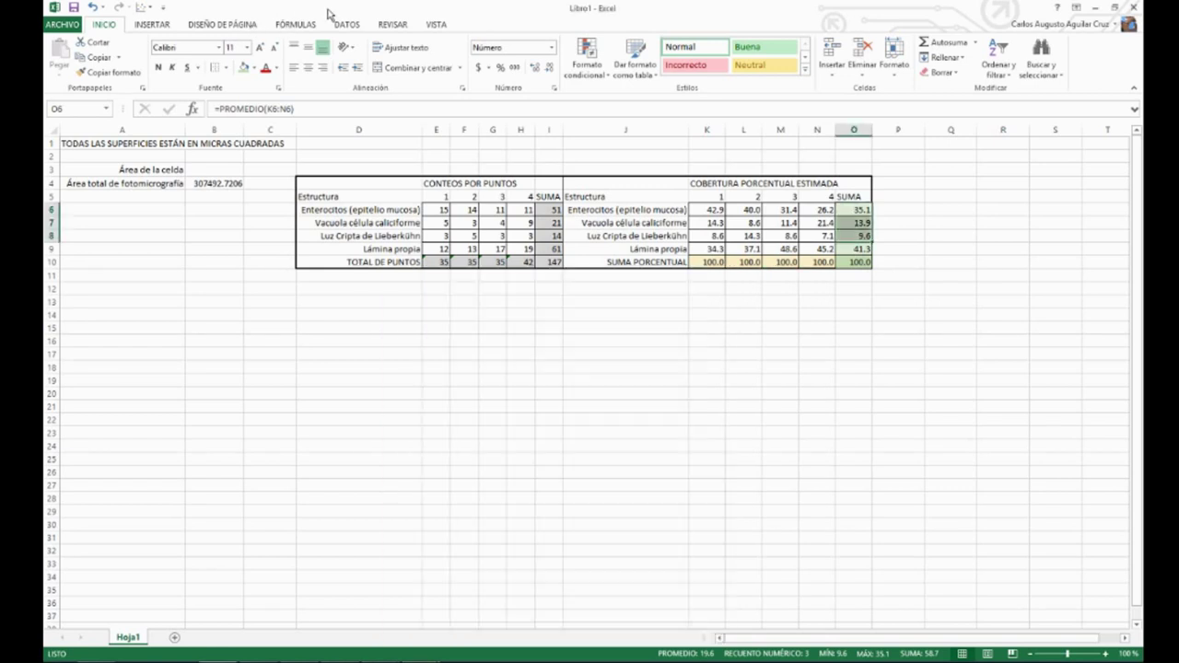
pyautogui.click(855, 209)
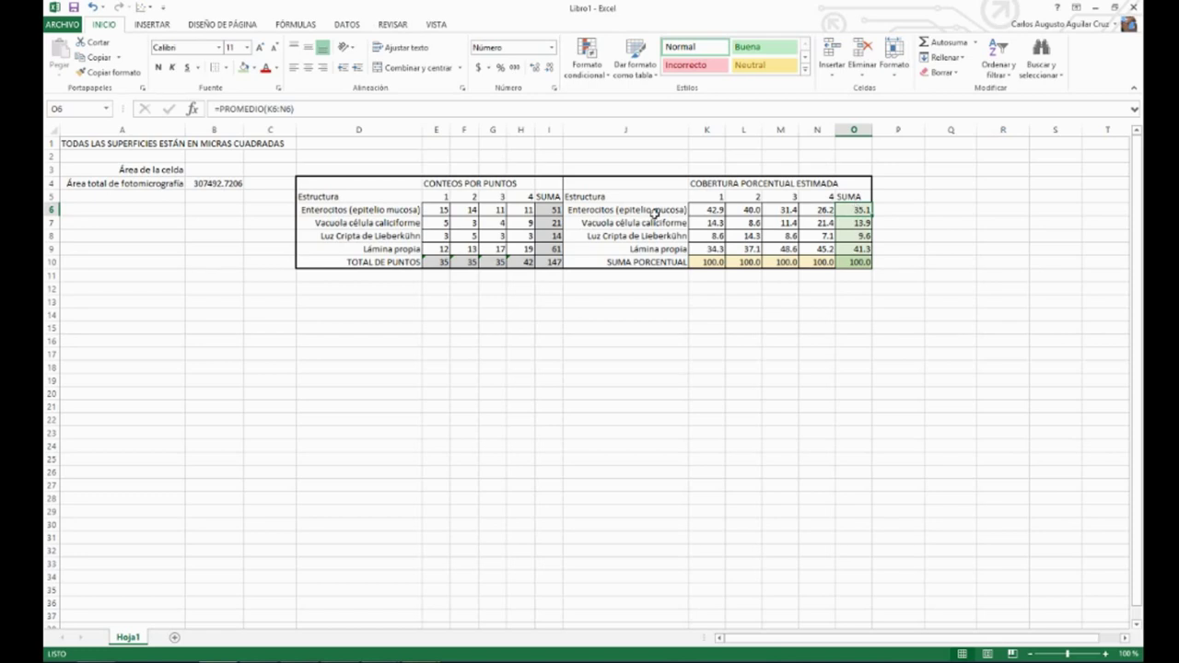
pyautogui.click(910, 210)
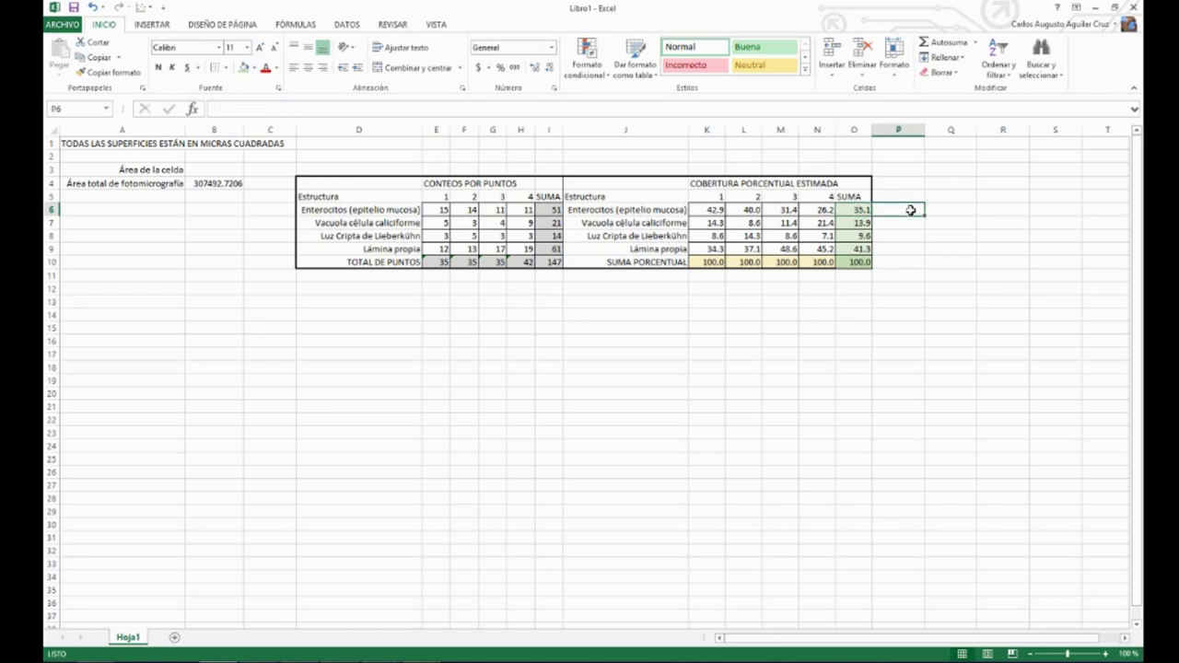
# - Enter the formula =J6 in Q6 to reference the enterocyte structure name
pyautogui.click(939, 210)
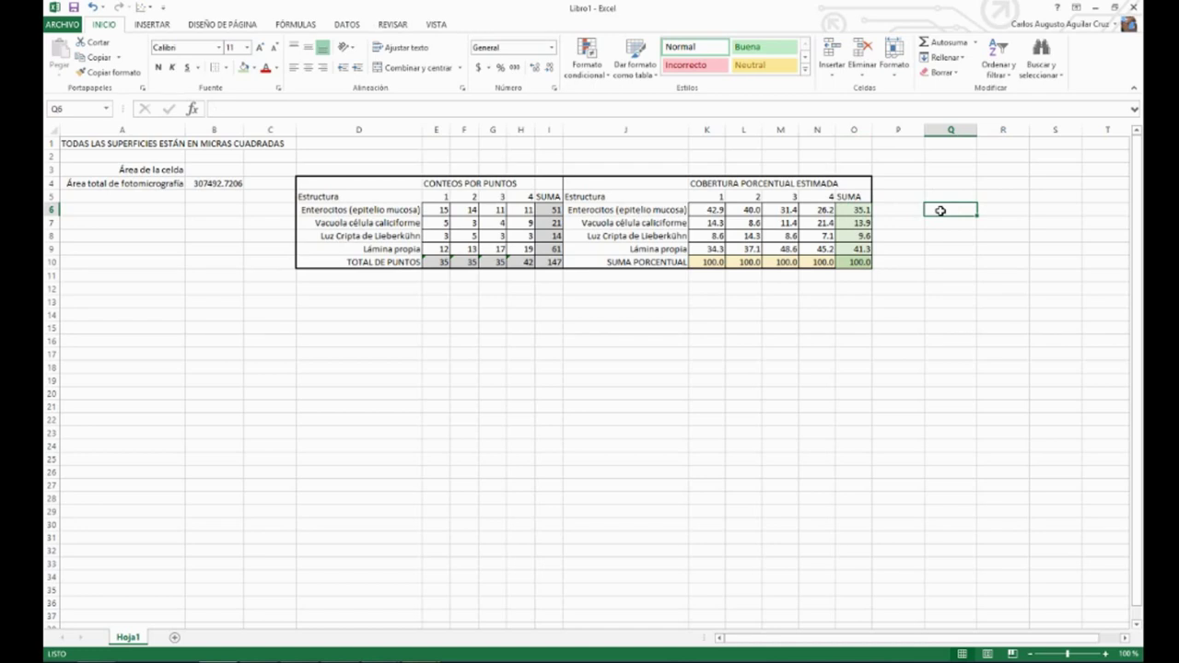
pyautogui.write('=')
pyautogui.press('Left')
pyautogui.press('Left')
pyautogui.press('Left')
pyautogui.press('Left')
pyautogui.press('Left')
pyautogui.press('Left')
pyautogui.press('Left')
pyautogui.press('Return')
# - Copy the structure name formula from Q6 down through Q9
pyautogui.click(939, 210)
pyautogui.hotkey('ctrl', 'c')
pyautogui.hotkey('shift', 'Down')
pyautogui.hotkey('shift', 'Down')
pyautogui.hotkey('shift', 'Down')
pyautogui.hotkey('ctrl', 'v')
pyautogui.press('Right')
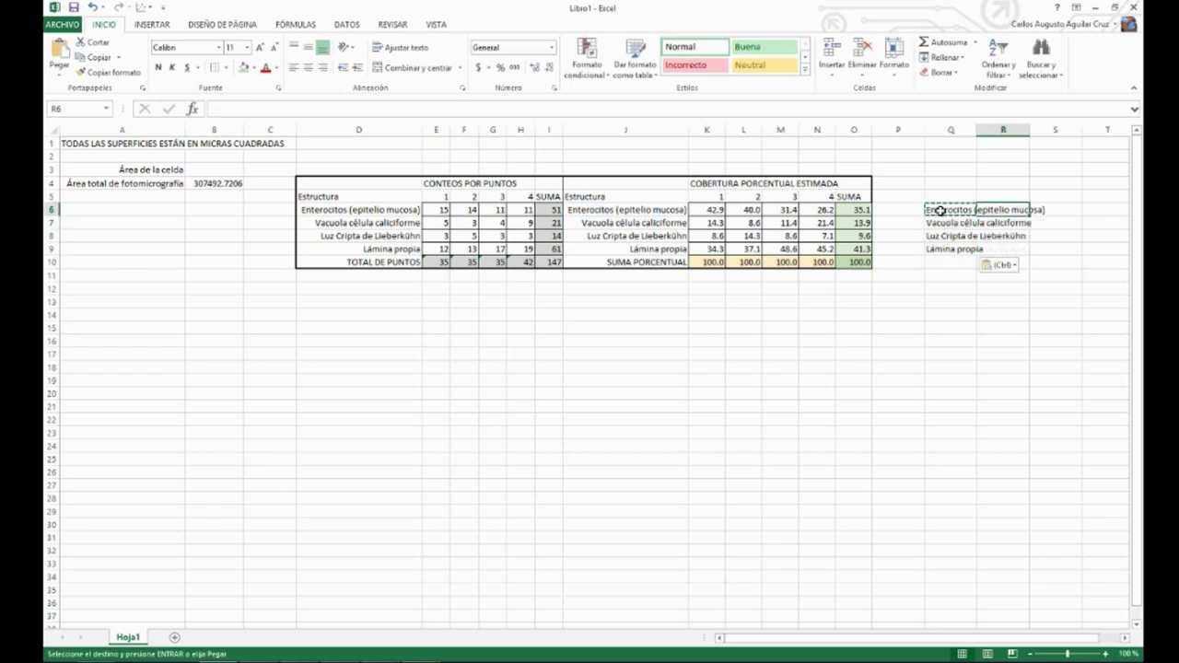
# - Enter the formula =O6 in R6 to reference the enterocyte average coverage and copy it down through R9
pyautogui.write('=')
pyautogui.press('Left')
pyautogui.press('Left')
pyautogui.press('Left')
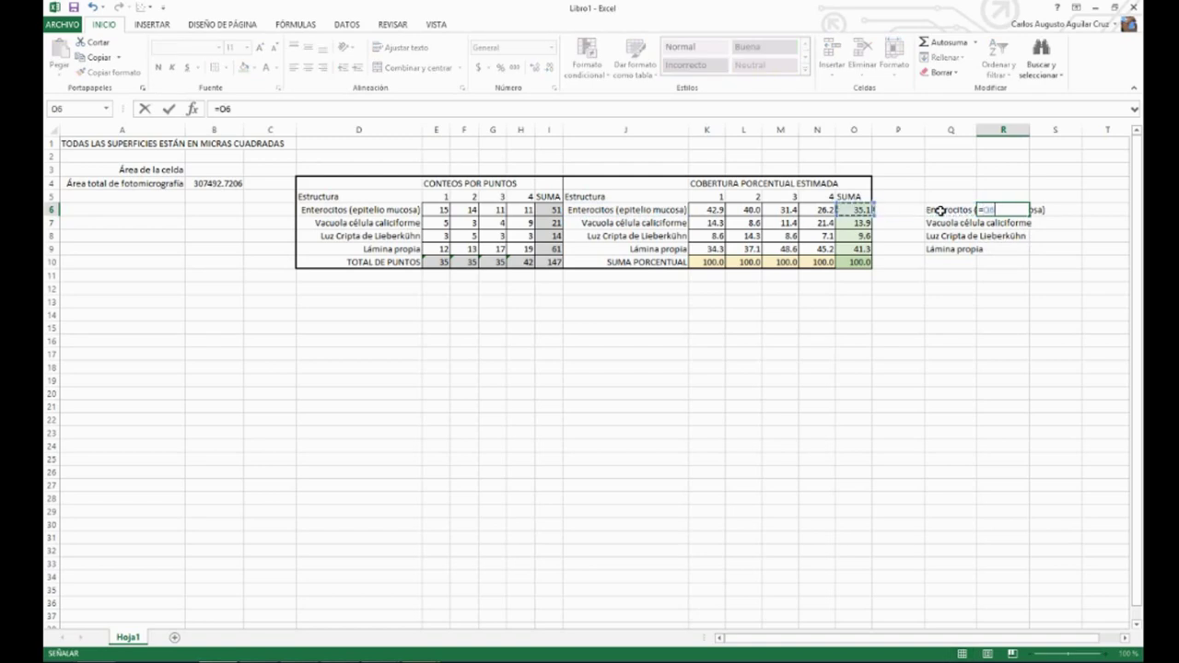
pyautogui.hotkey('ctrl', 'Return')
pyautogui.hotkey('ctrl', 'c')
pyautogui.hotkey('shift', 'Down')
pyautogui.hotkey('shift', 'Down')
pyautogui.hotkey('shift', 'Down')
pyautogui.hotkey('ctrl', 'v')
# - Insert a 2D pie chart from the structure names and average coverages in Q6:R9
pyautogui.moveTo(940, 210); pyautogui.dragTo(1004, 248)
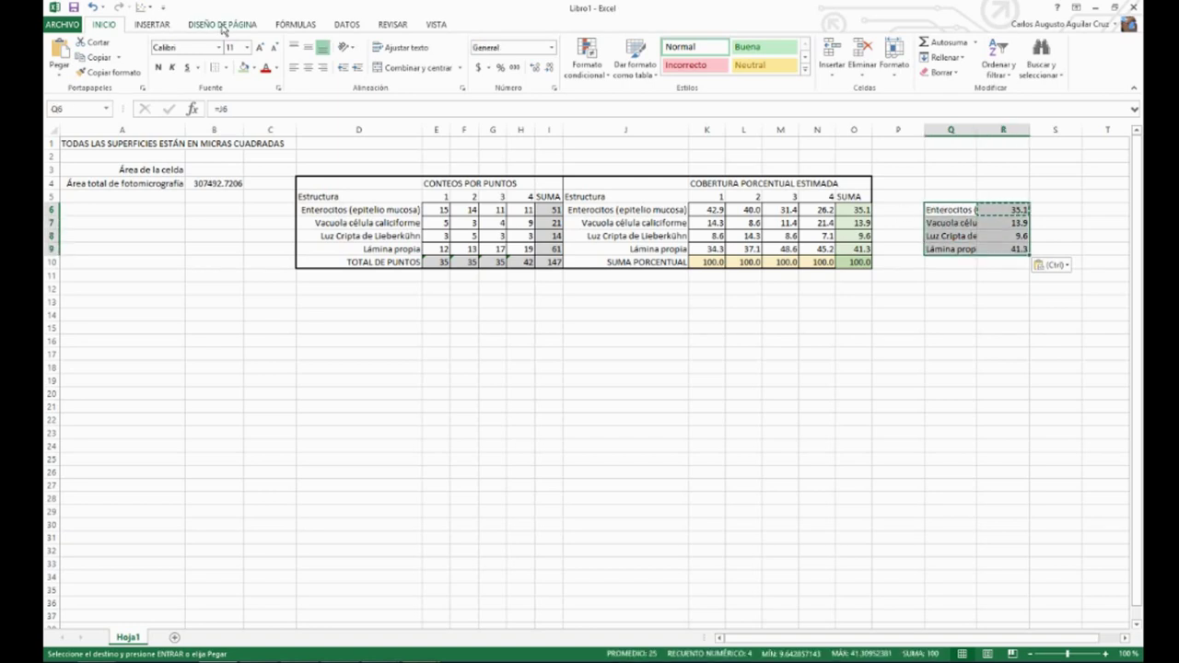
pyautogui.click(155, 32)
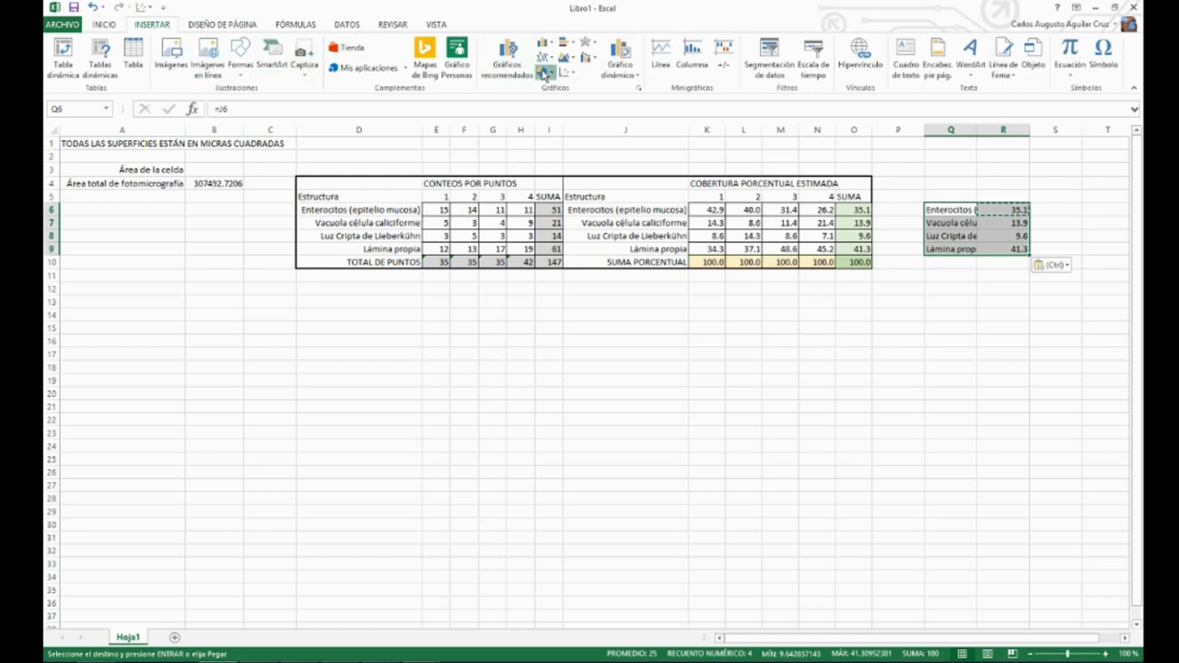
pyautogui.click(543, 73)
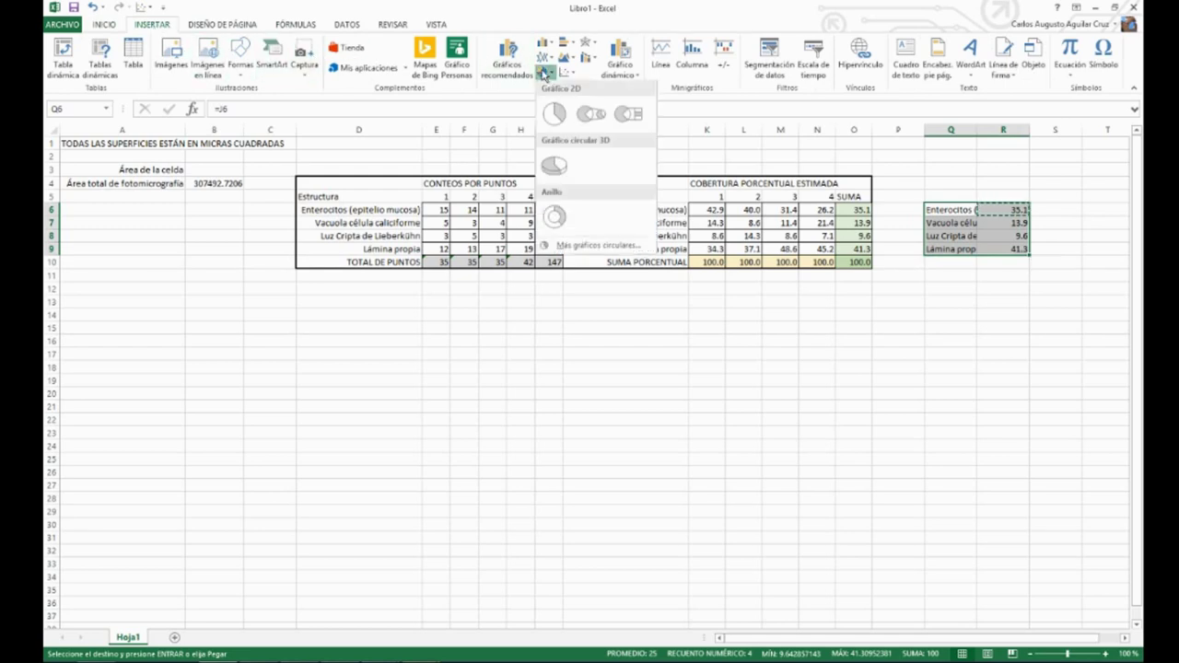
pyautogui.click(552, 115)
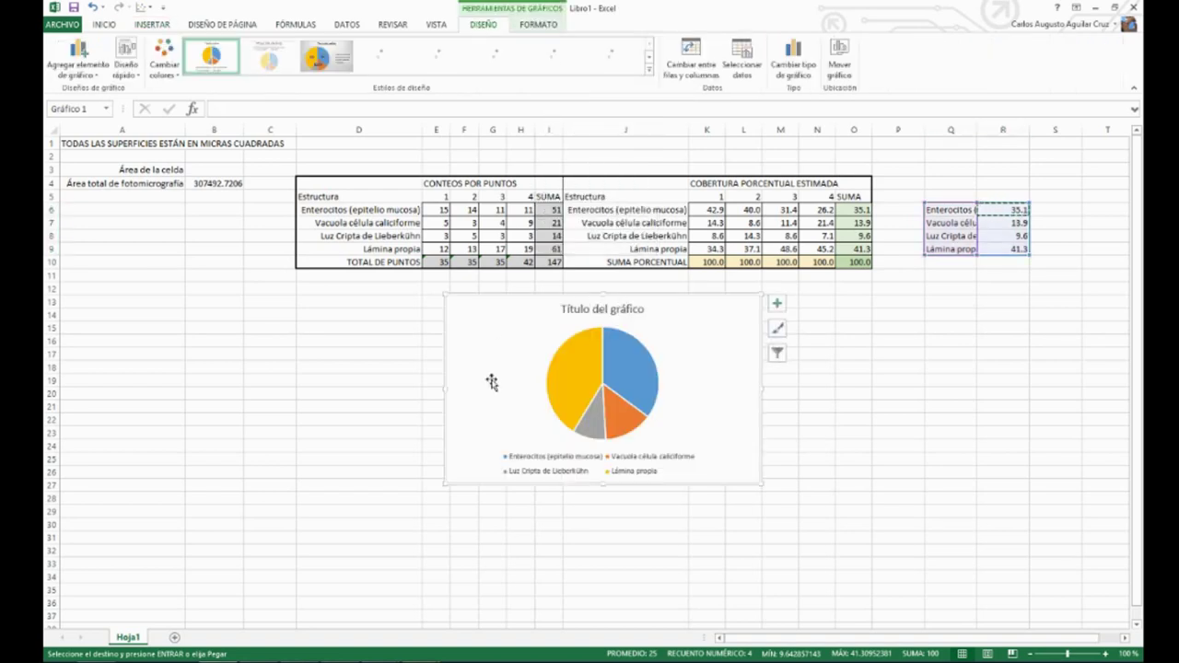
# - Examine the pie chart's filter values and names, and check the value of the enterocyte slice
pyautogui.click(776, 356)
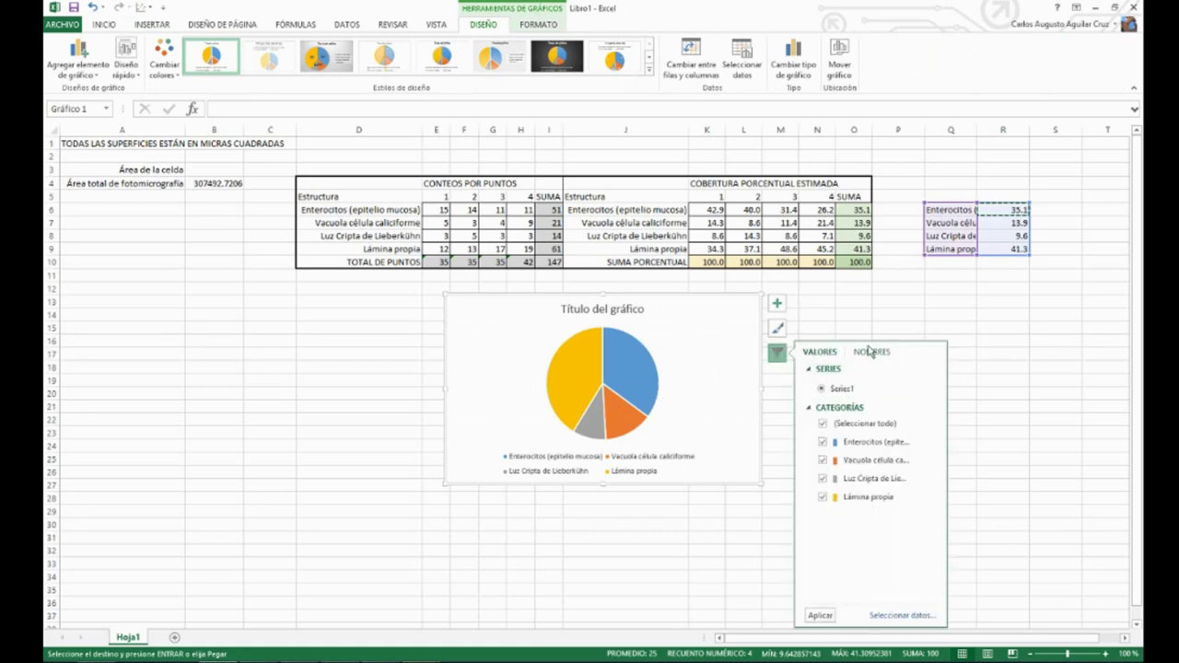
pyautogui.click(870, 351)
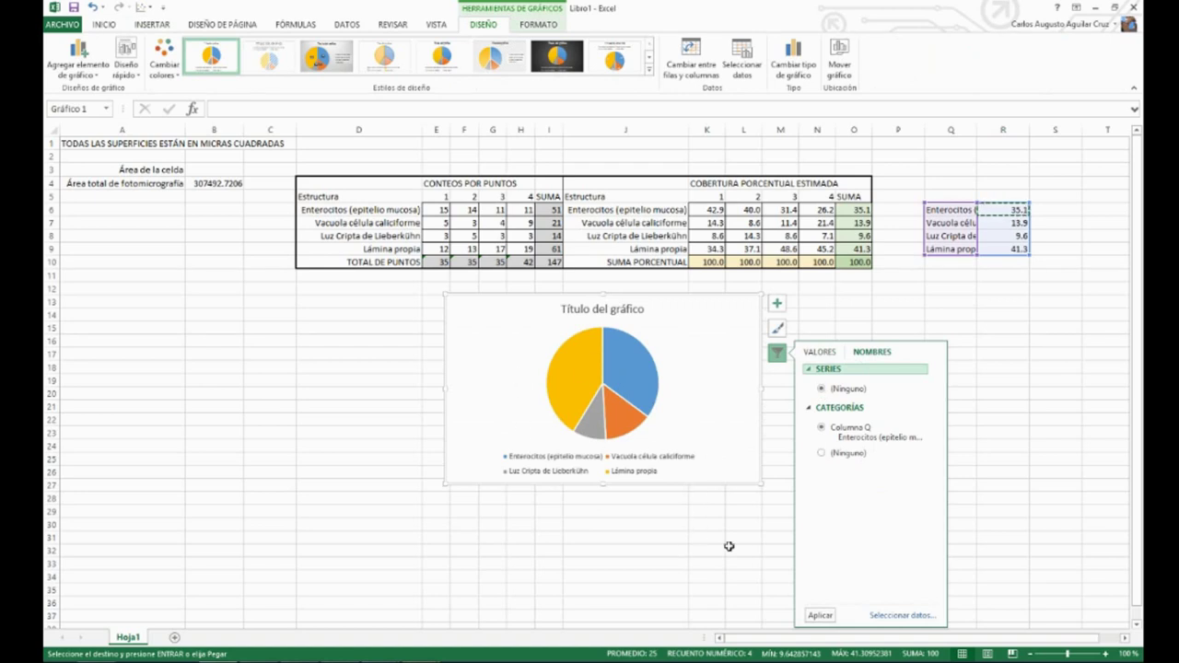
pyautogui.click(816, 353)
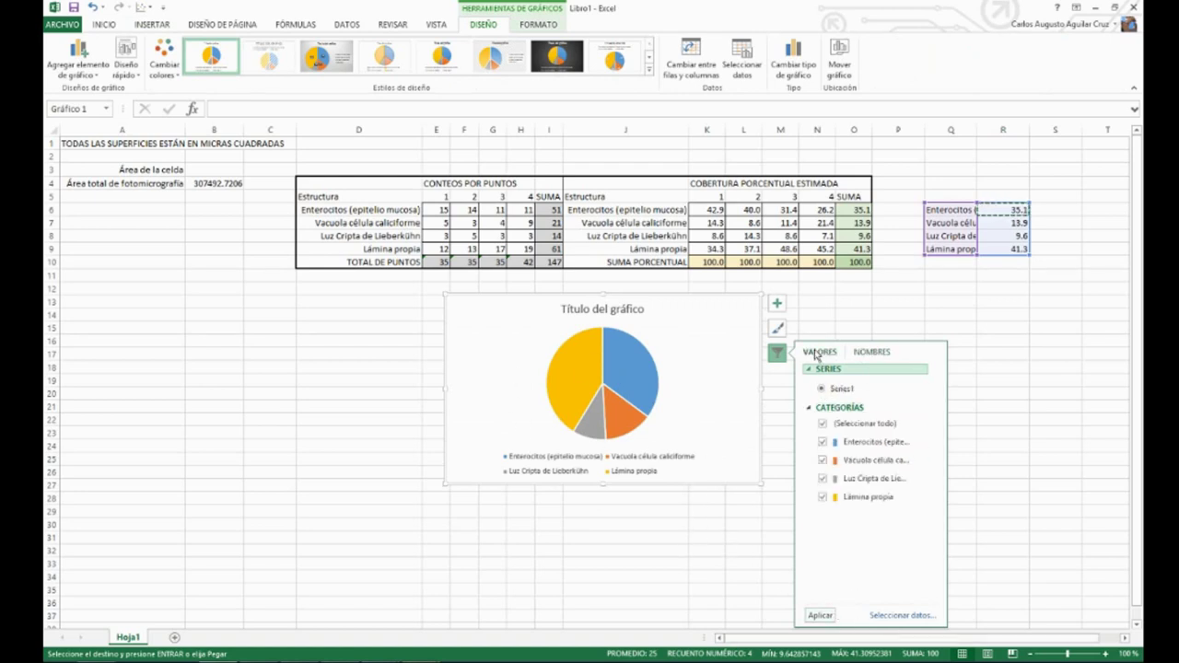
pyautogui.moveTo(626, 365)
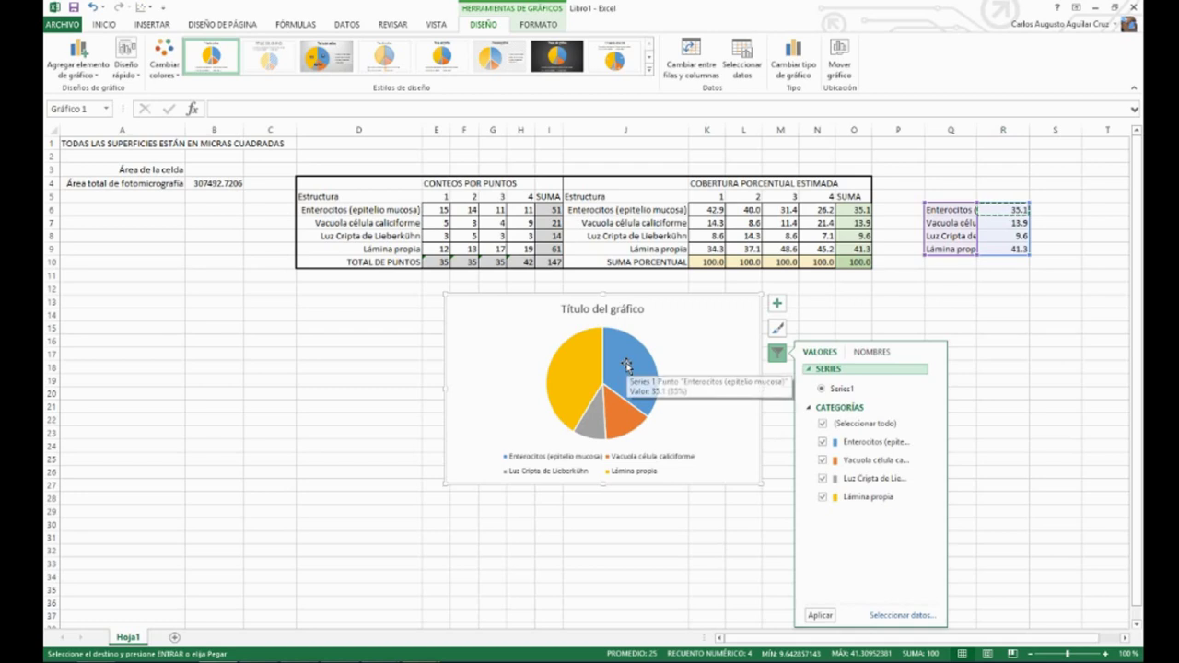
pyautogui.click(451, 471)
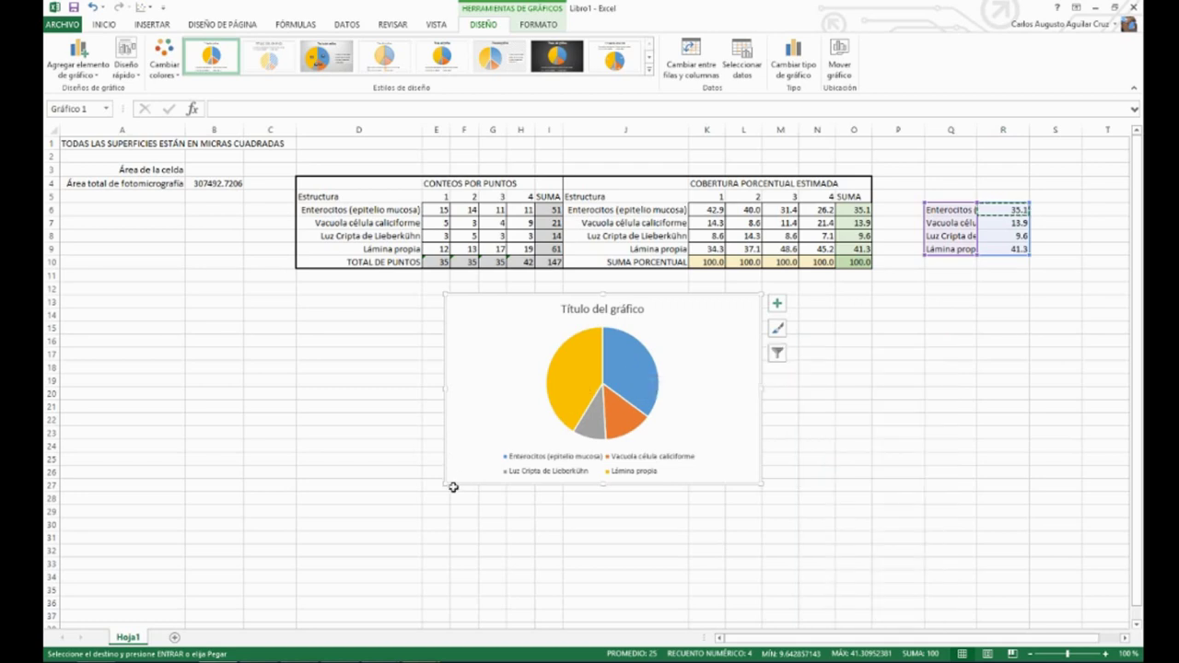
# - Enlarge the pie chart, inspecting its slices, and move it directly beneath the point counts table
pyautogui.moveTo(445, 481); pyautogui.dragTo(417, 584)
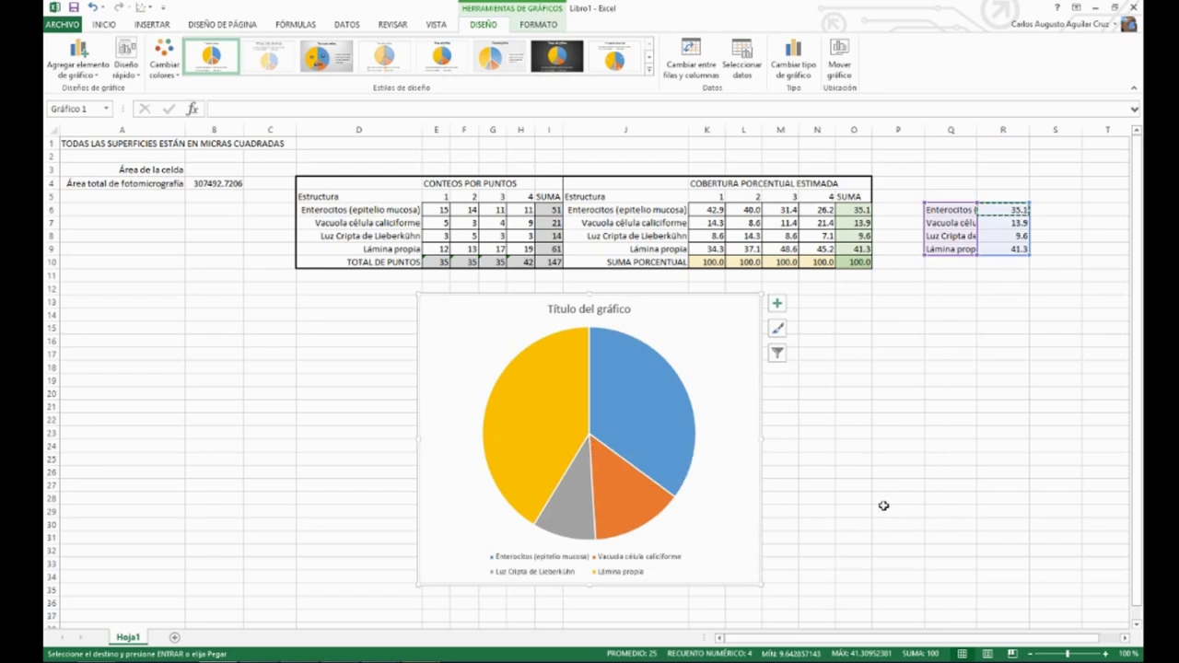
pyautogui.click(549, 412)
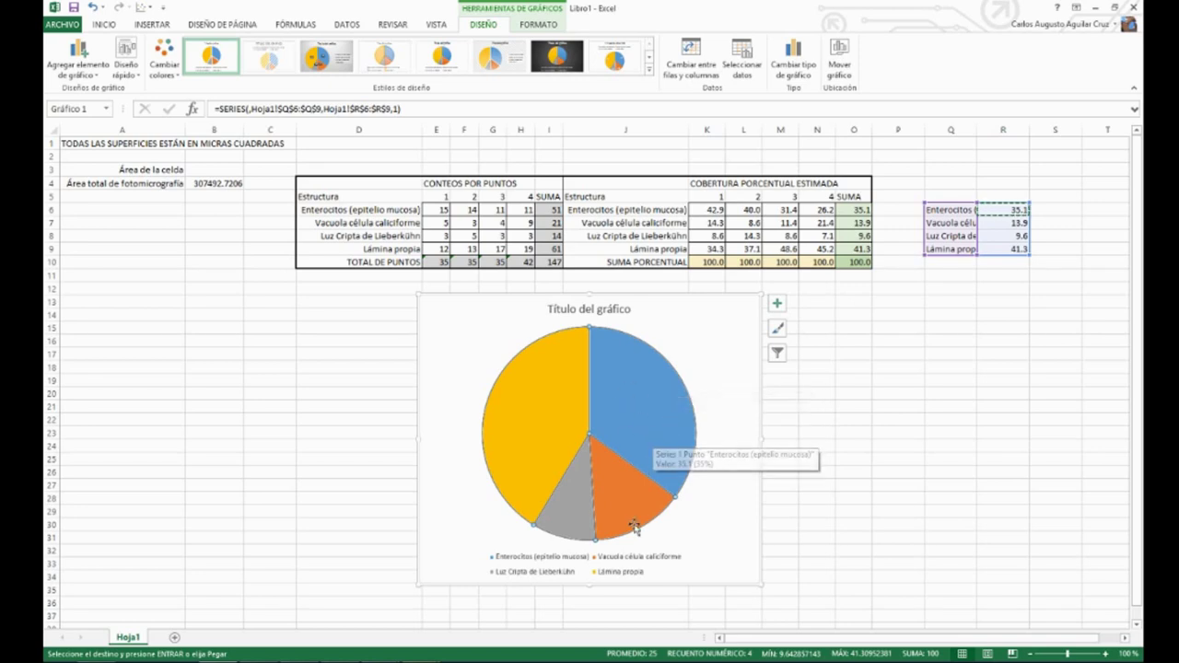
pyautogui.moveTo(629, 508)
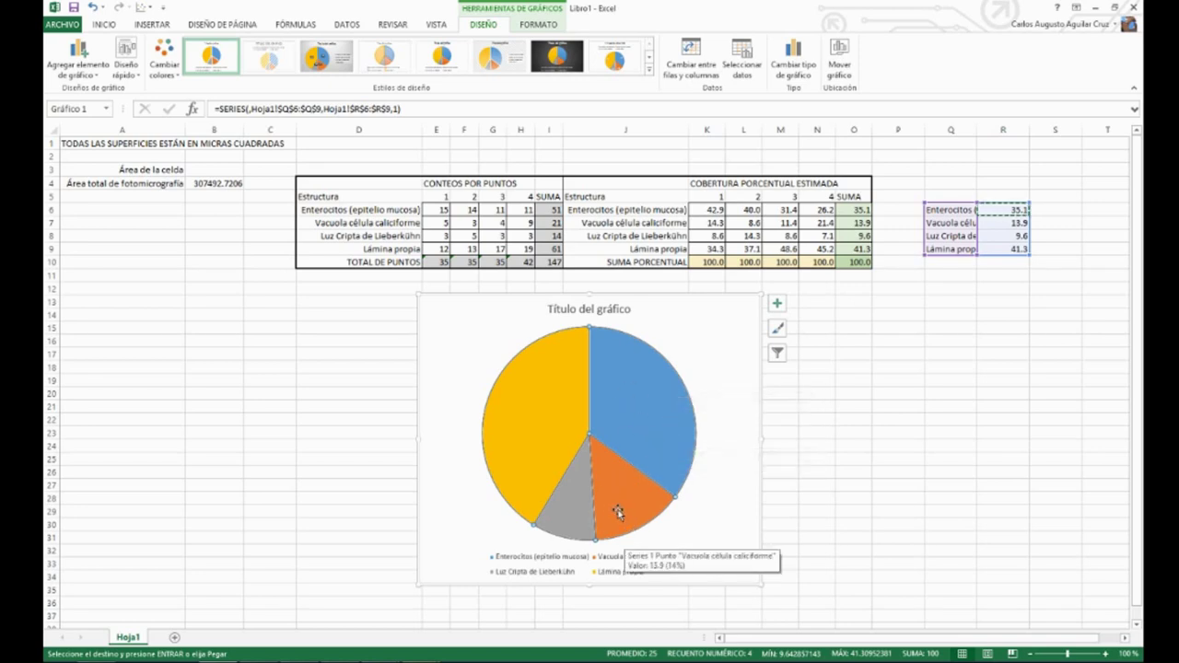
pyautogui.moveTo(569, 506)
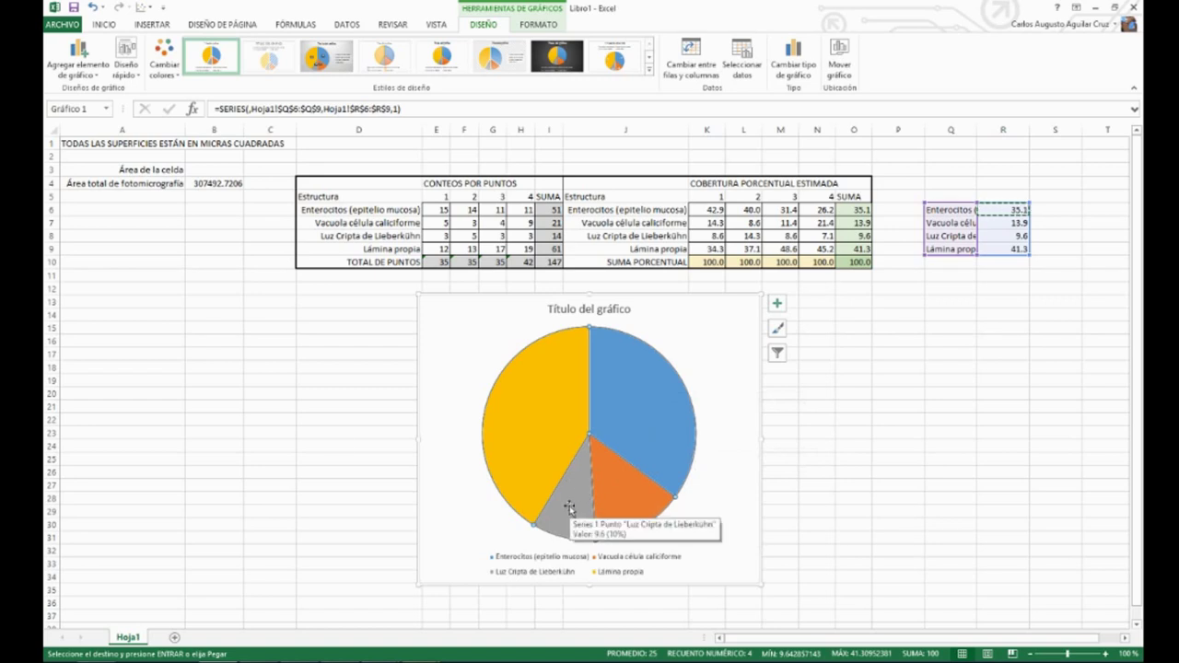
pyautogui.click(329, 440)
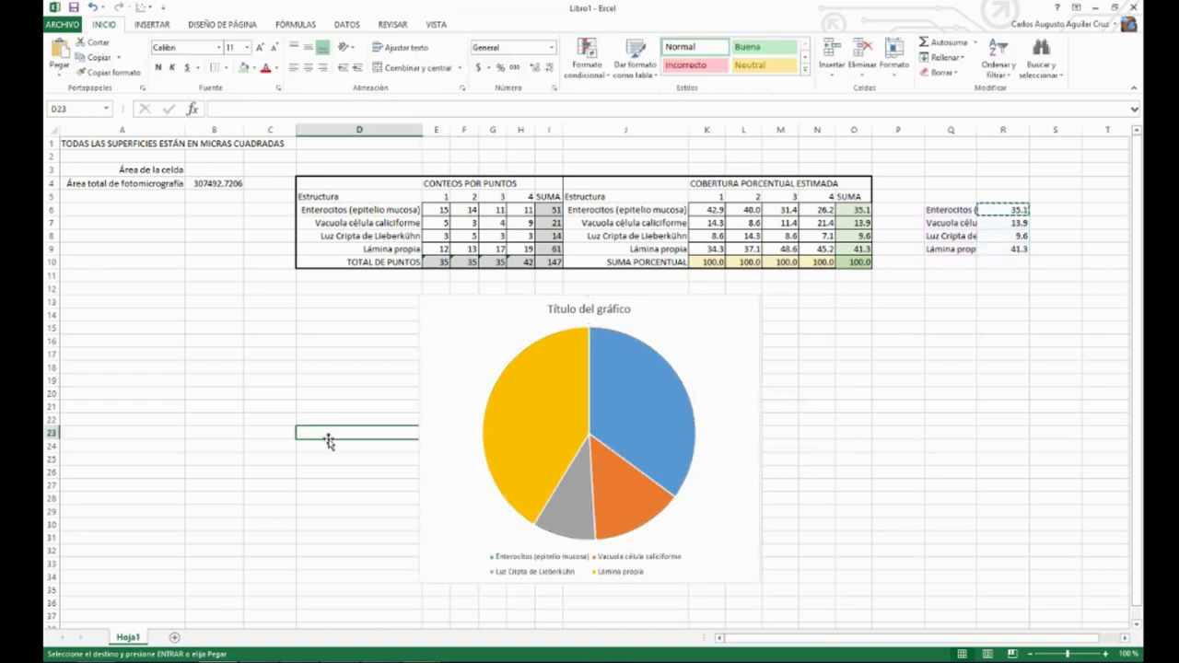
pyautogui.moveTo(439, 329); pyautogui.dragTo(268, 317)
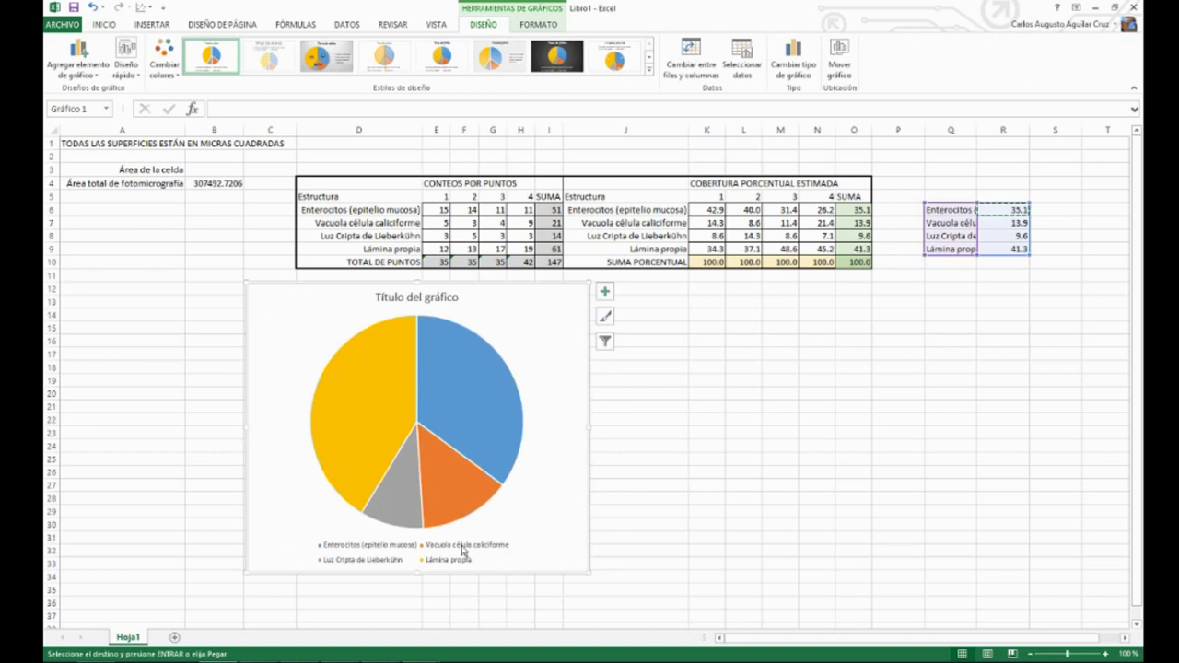
# - Review the point counts of grids 1 to 4 and the whole counts and estimated coverage table in D4:O10
pyautogui.click(433, 211)
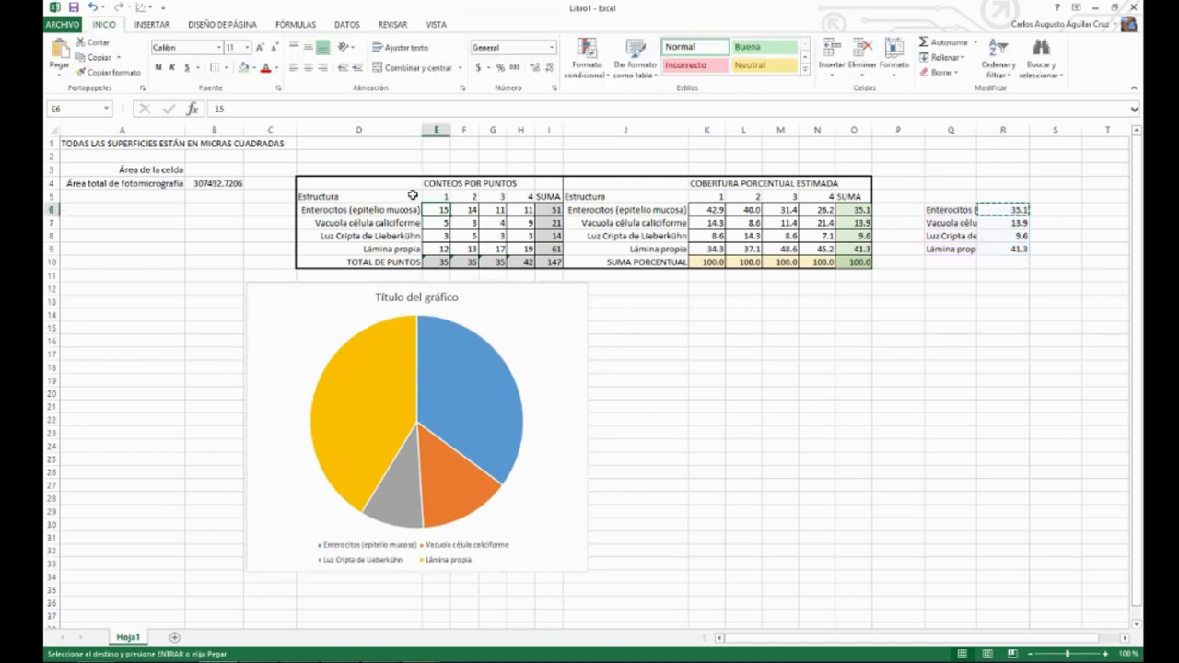
pyautogui.moveTo(434, 197); pyautogui.dragTo(466, 262)
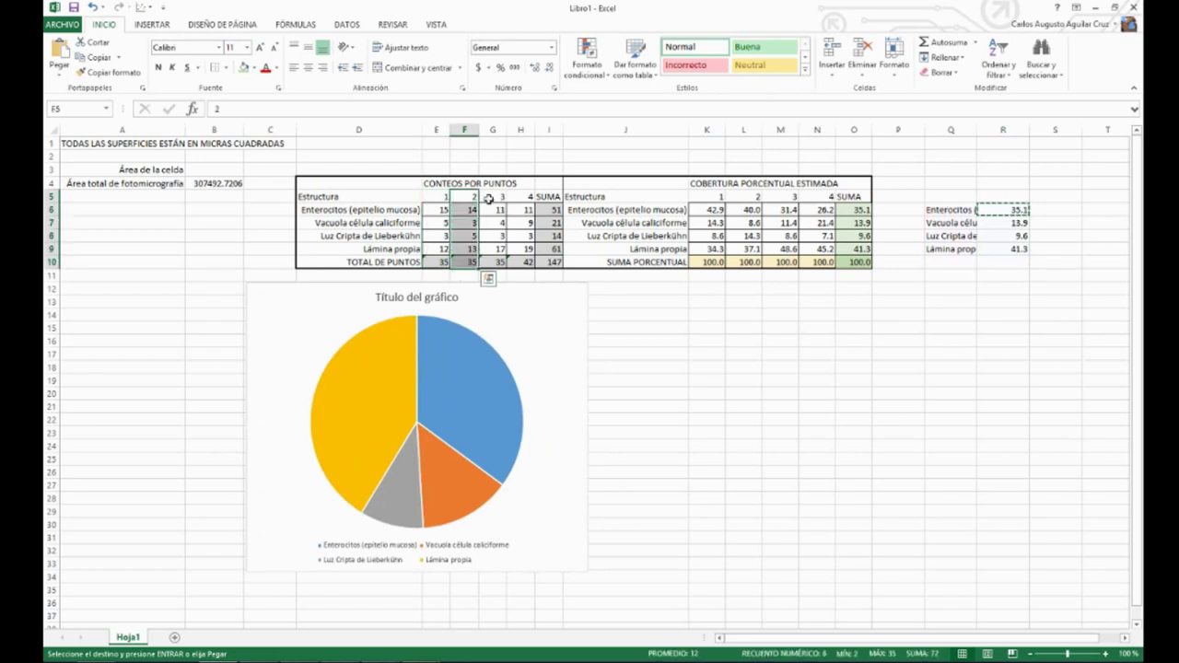
pyautogui.moveTo(490, 198); pyautogui.dragTo(493, 262)
pyautogui.click(526, 199)
pyautogui.moveTo(527, 209); pyautogui.dragTo(521, 254)
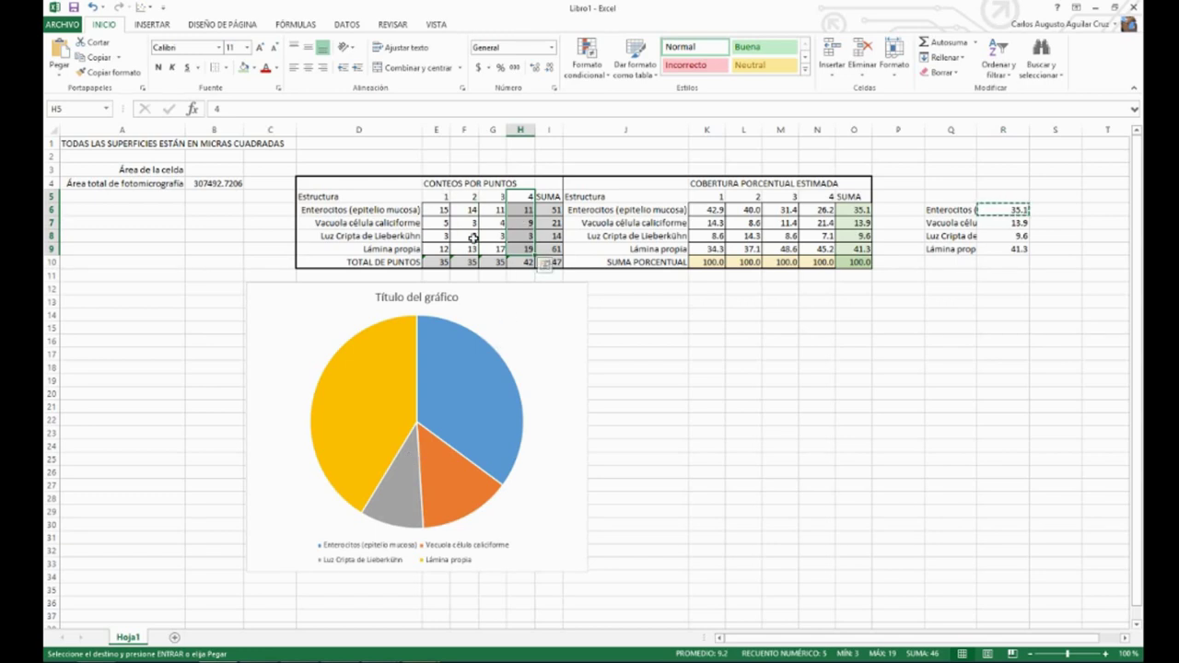
pyautogui.moveTo(317, 179); pyautogui.dragTo(853, 262)
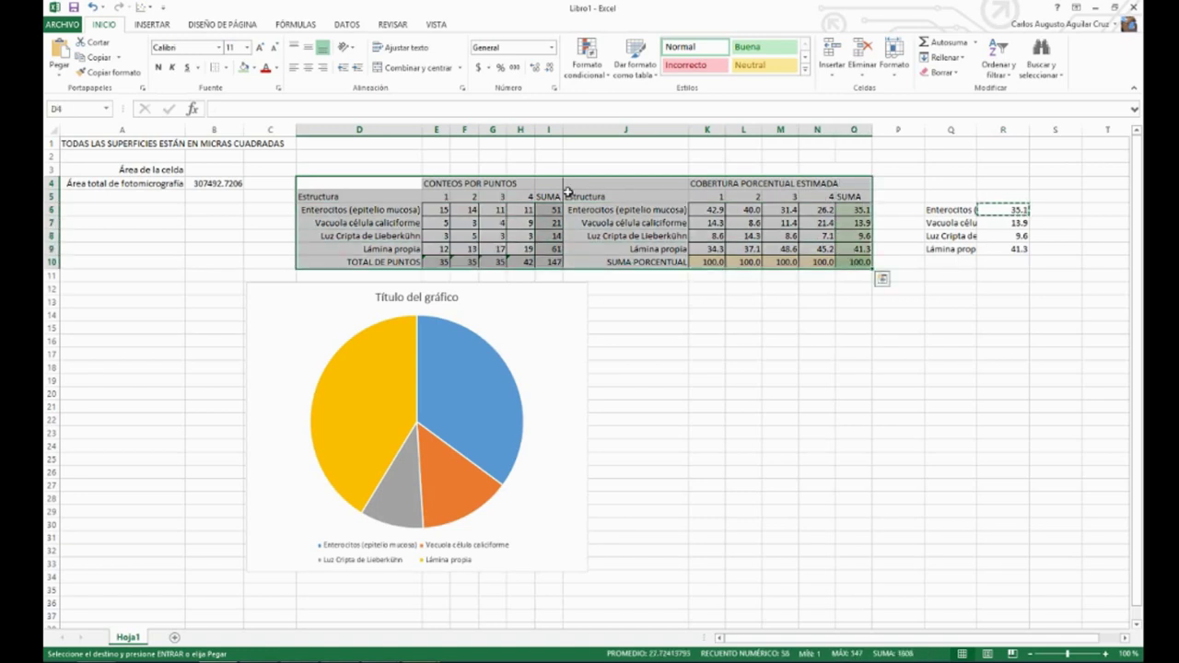
pyautogui.click(851, 304)
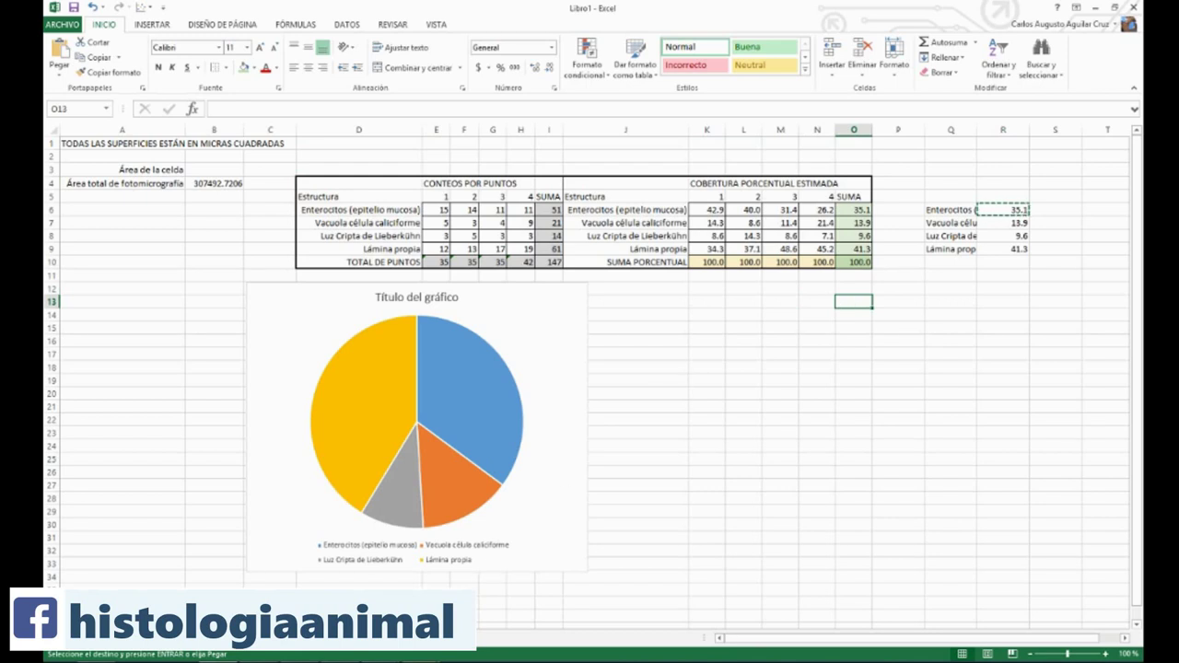
# - Place the ImageJ colon micrograph window beside the pie chart and return to the Excel worksheet
pyautogui.hotkey('alt', 'Tab')
pyautogui.moveTo(541, 291); pyautogui.dragTo(762, 292)
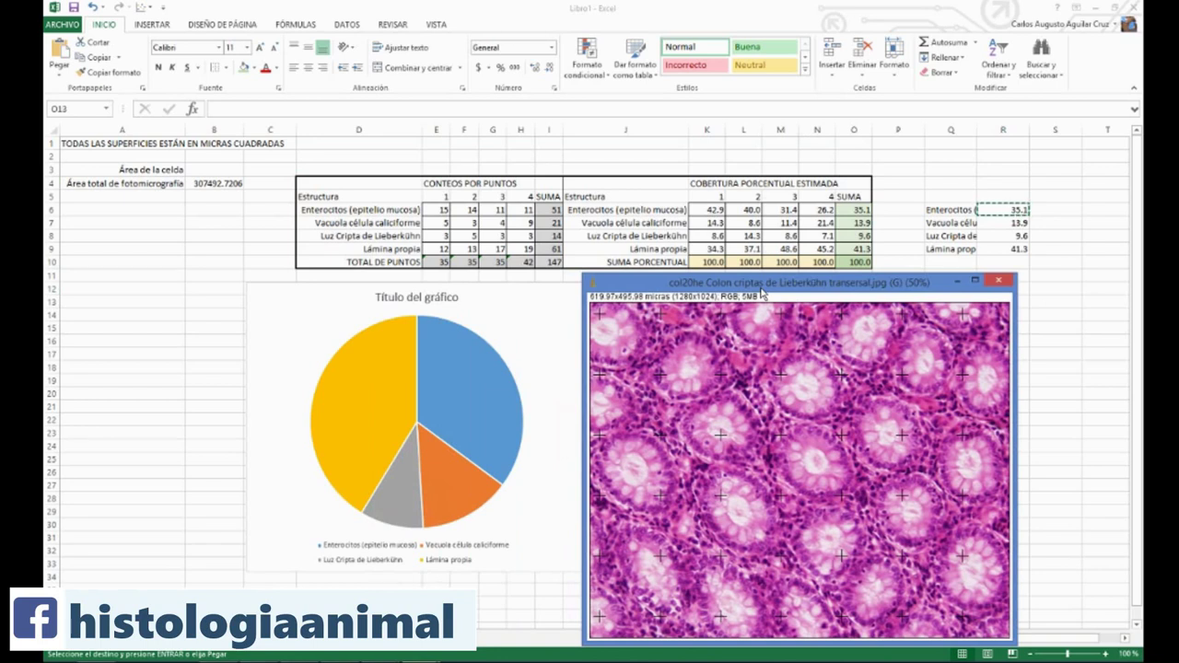
pyautogui.click(982, 215)
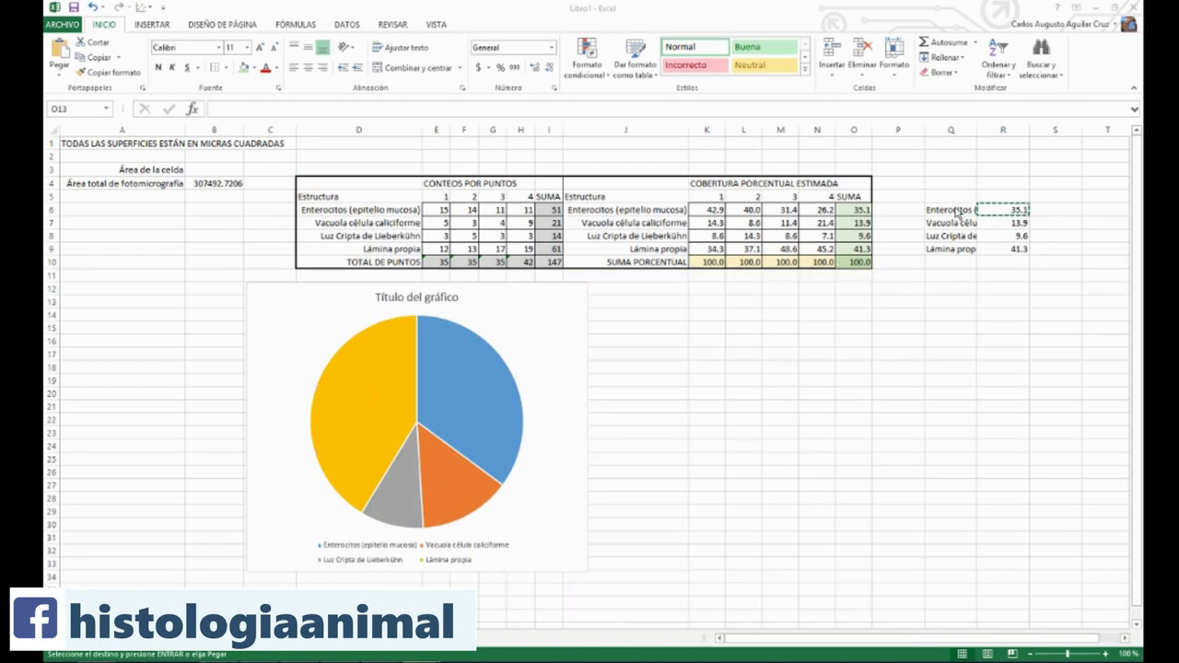
# - Apply borders to all cells of the structure and average coverage list in Q6:R9
pyautogui.moveTo(930, 209); pyautogui.dragTo(1006, 256)
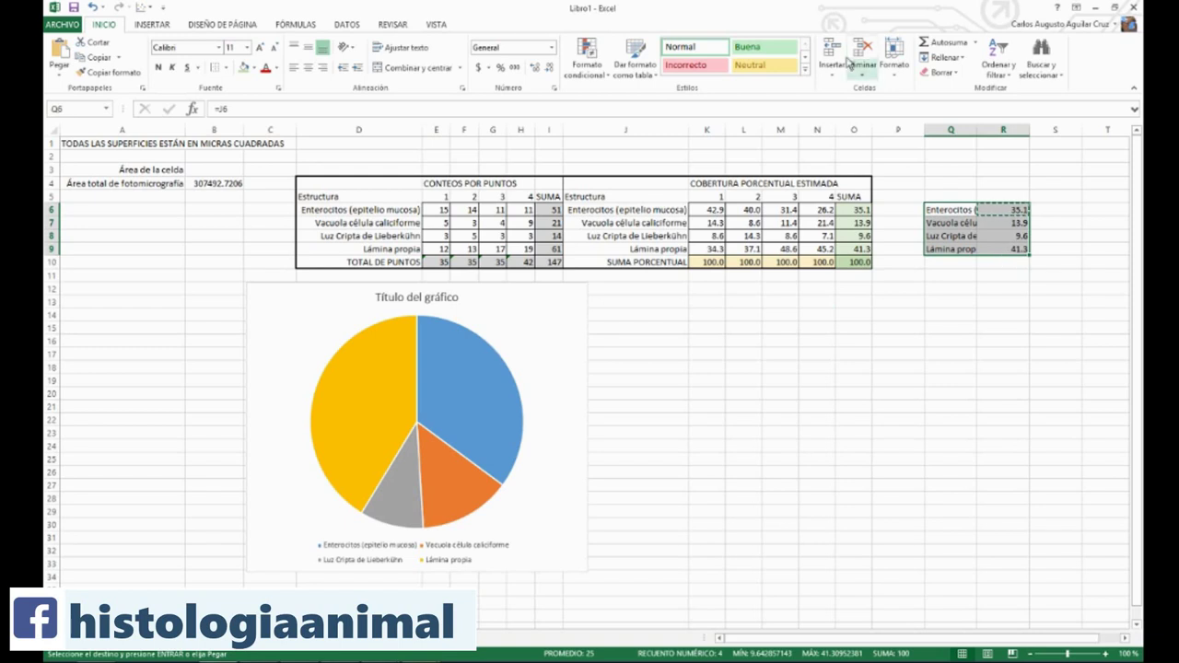
pyautogui.click(226, 68)
pyautogui.click(233, 179)
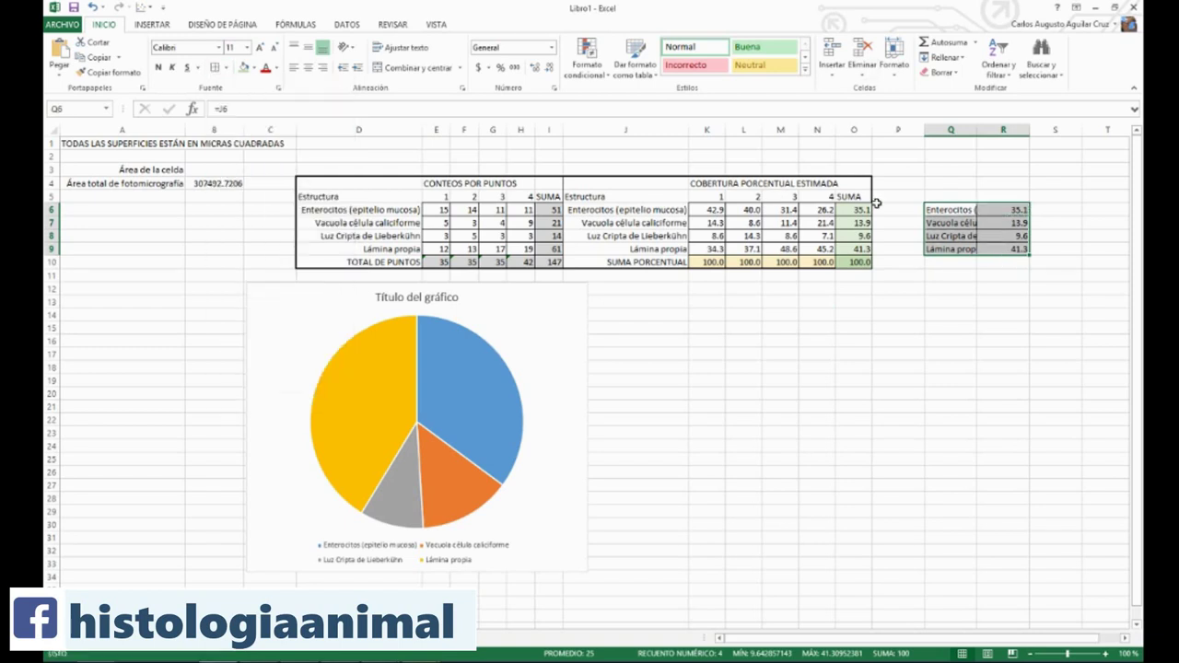
# - Enter the heading Graficar in Q5 above the chart source data
pyautogui.click(957, 195)
pyautogui.write('Grafica')
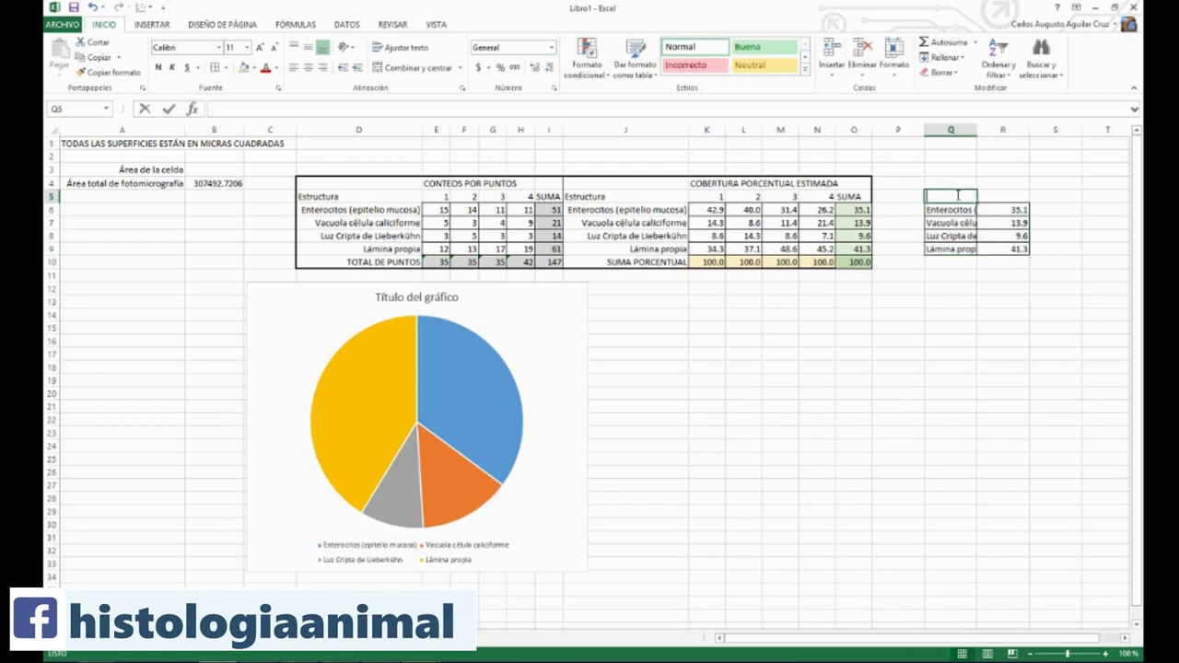
pyautogui.write('r')
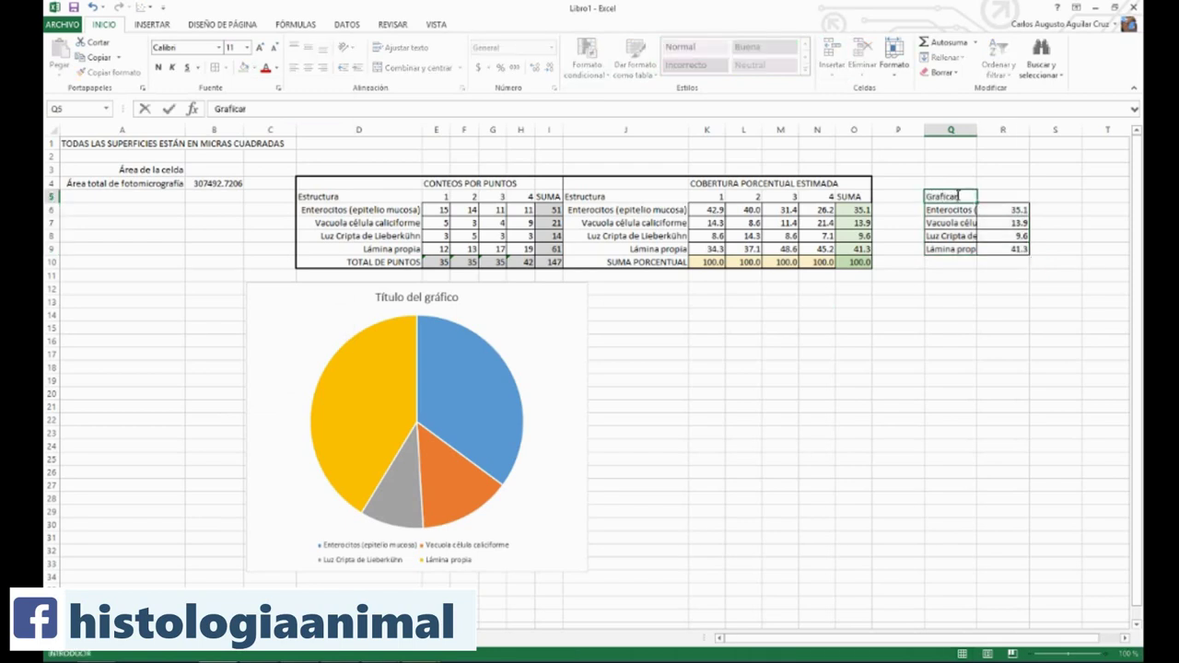
pyautogui.click(955, 292)
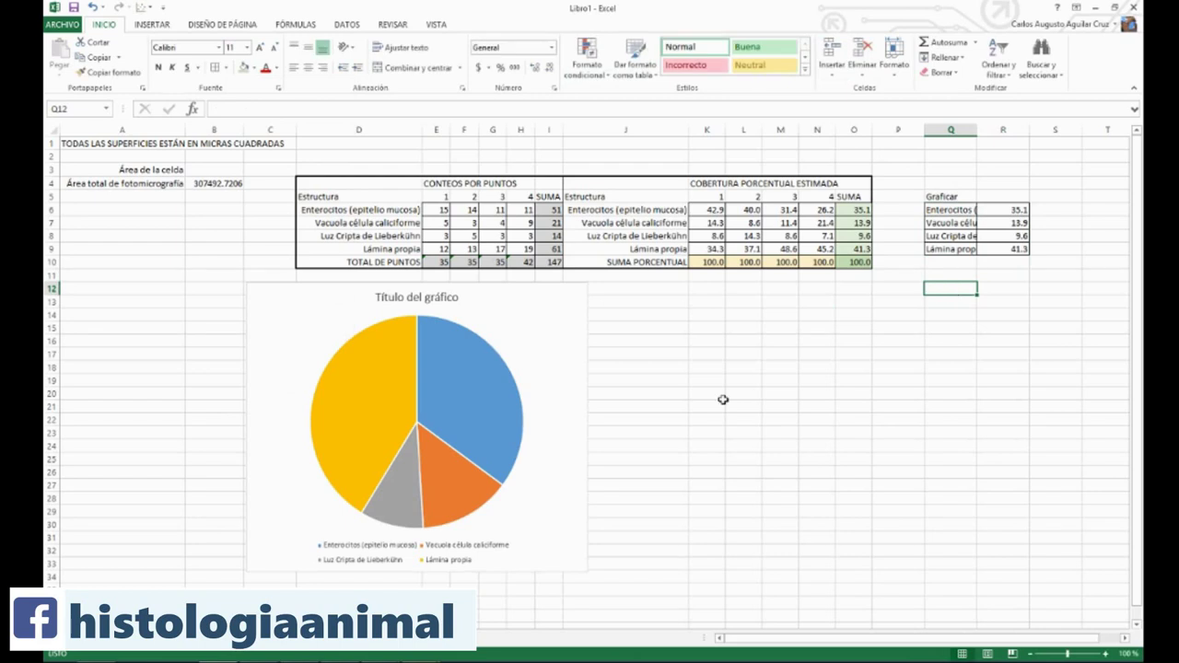
# - Bring the ImageJ colon micrograph back in front of the worksheet, beside the pie chart
pyautogui.moveTo(438, 659)
pyautogui.click(482, 602)
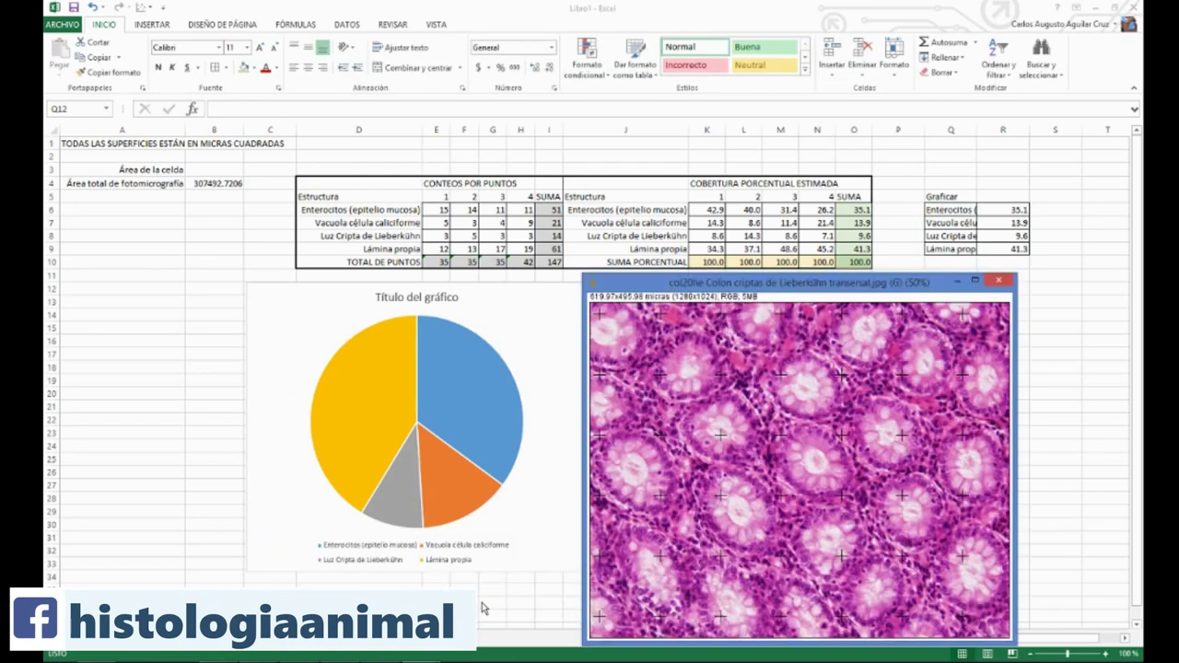